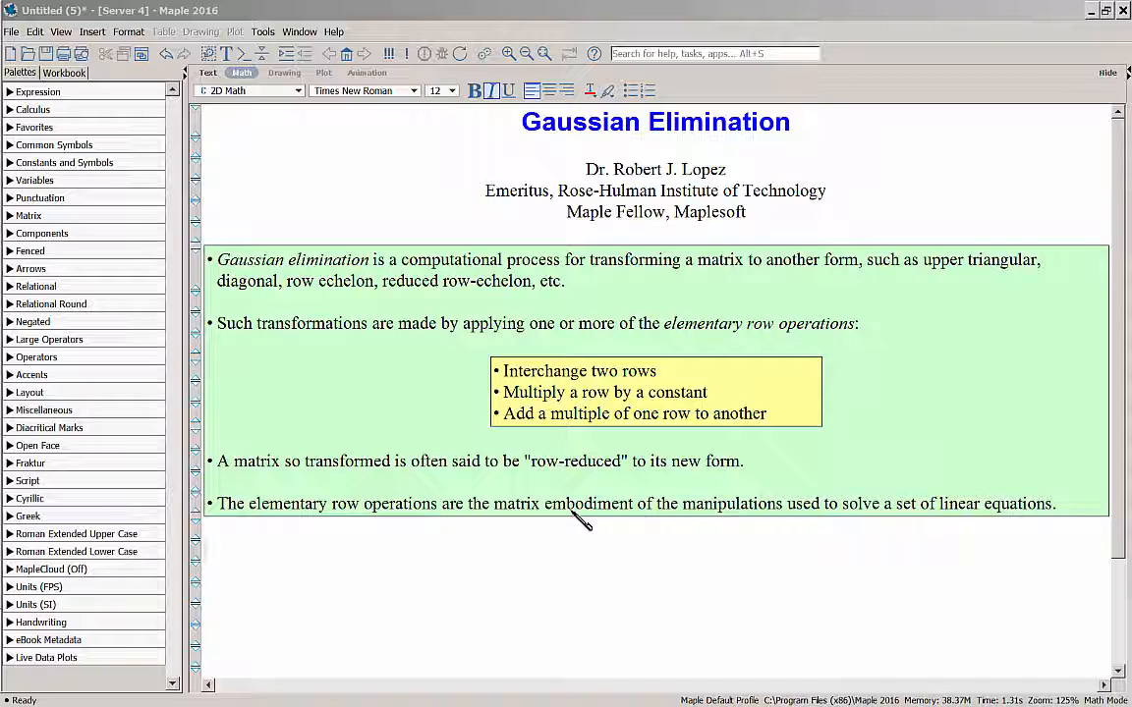
# Evaluate A inline below the row-reduction problem and open the Gaussian Elimination tutor on the resulting matrix
pyautogui.scroll(-4, 467, 486)
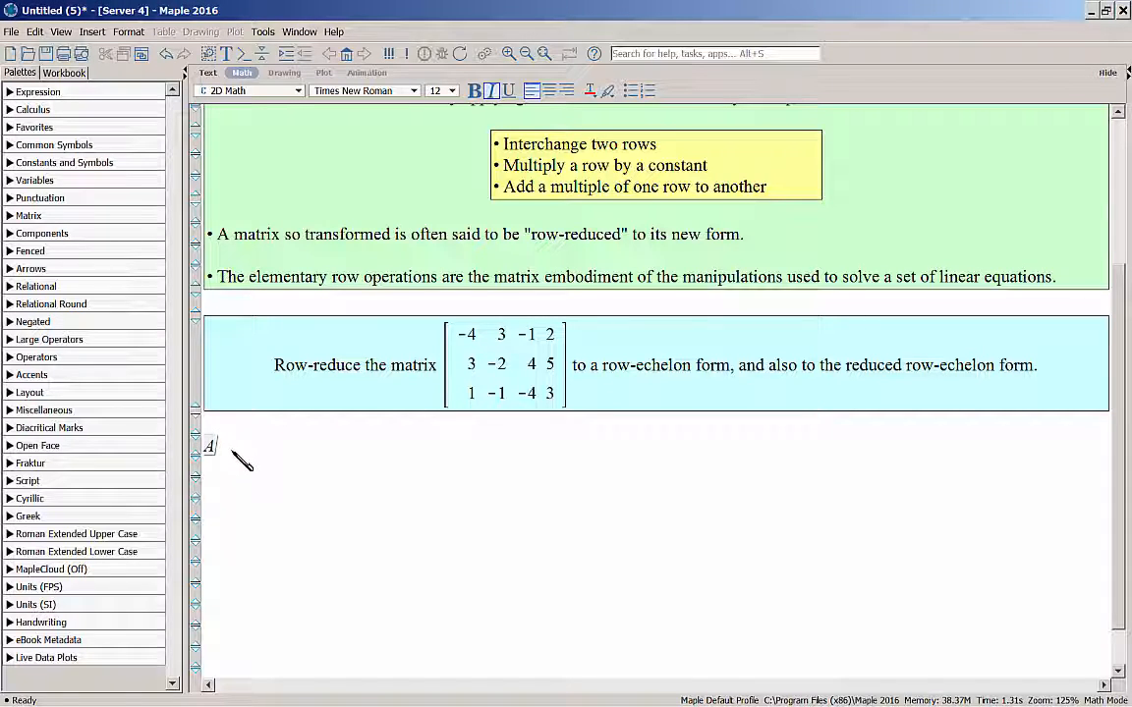
pyautogui.hotkey('ctrl', '=')
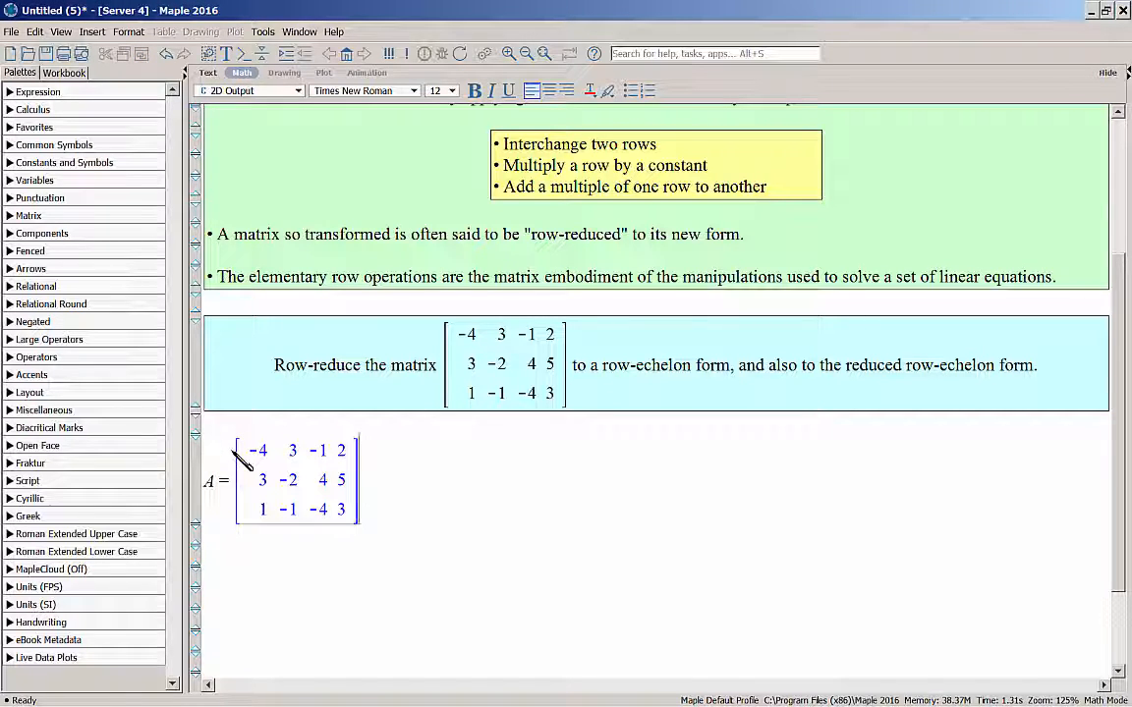
pyautogui.rightClick(300, 487)
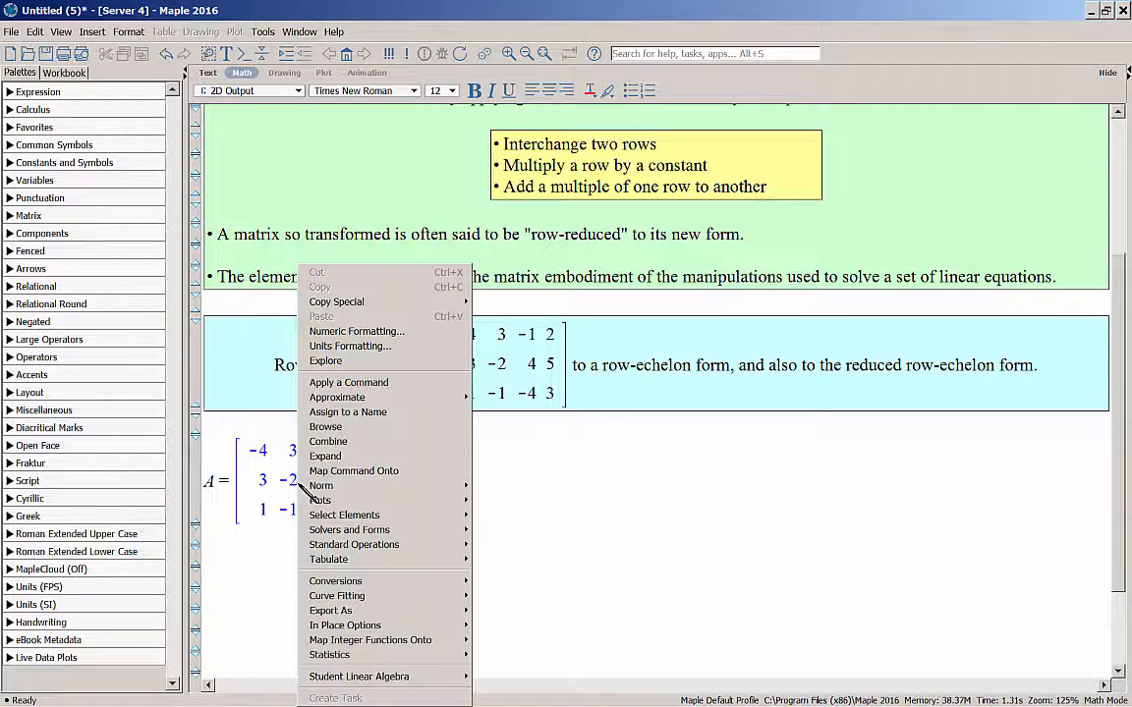
pyautogui.moveTo(433, 677)
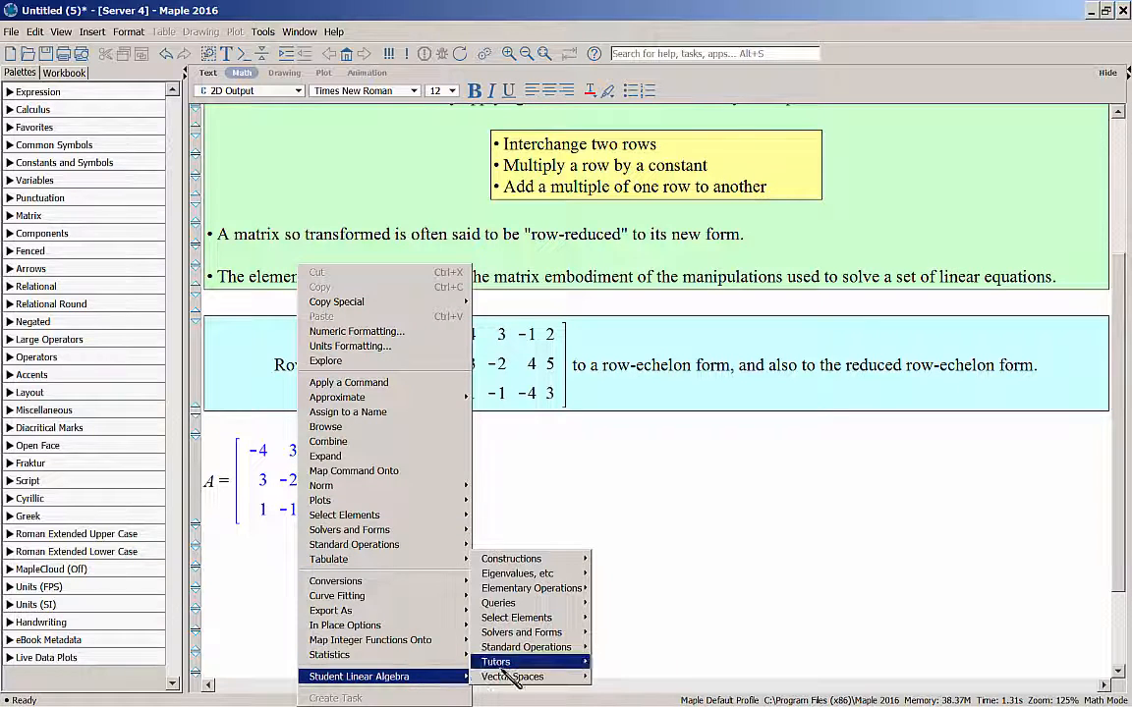
pyautogui.moveTo(505, 663)
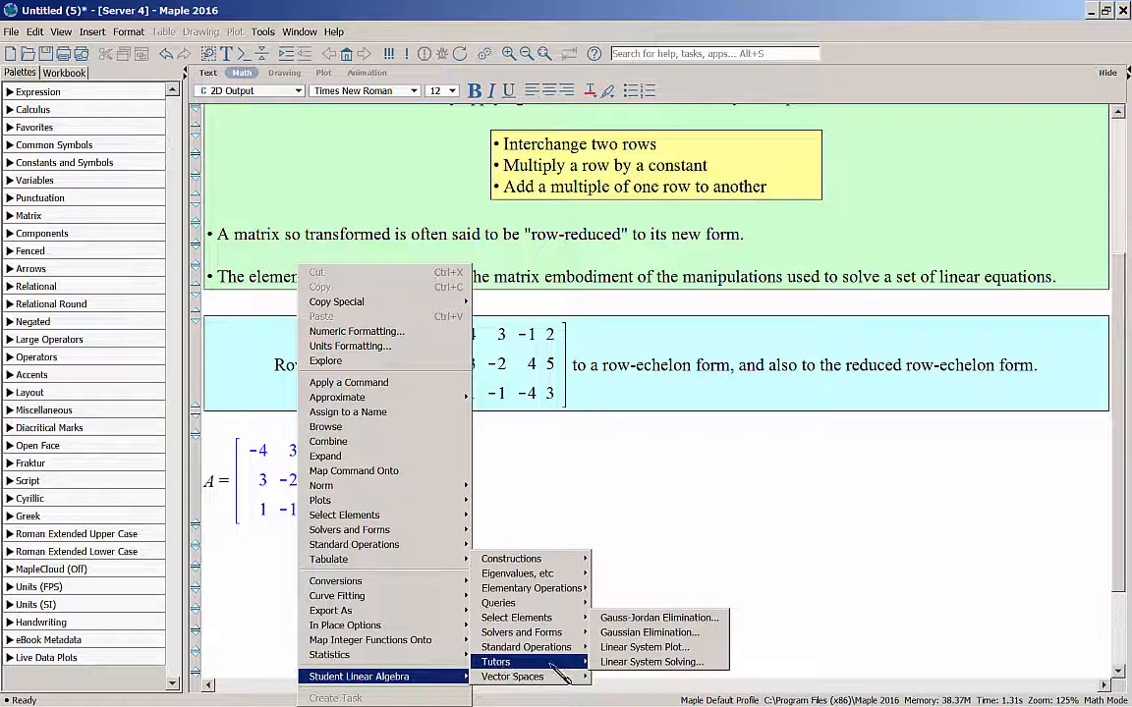
pyautogui.click(629, 634)
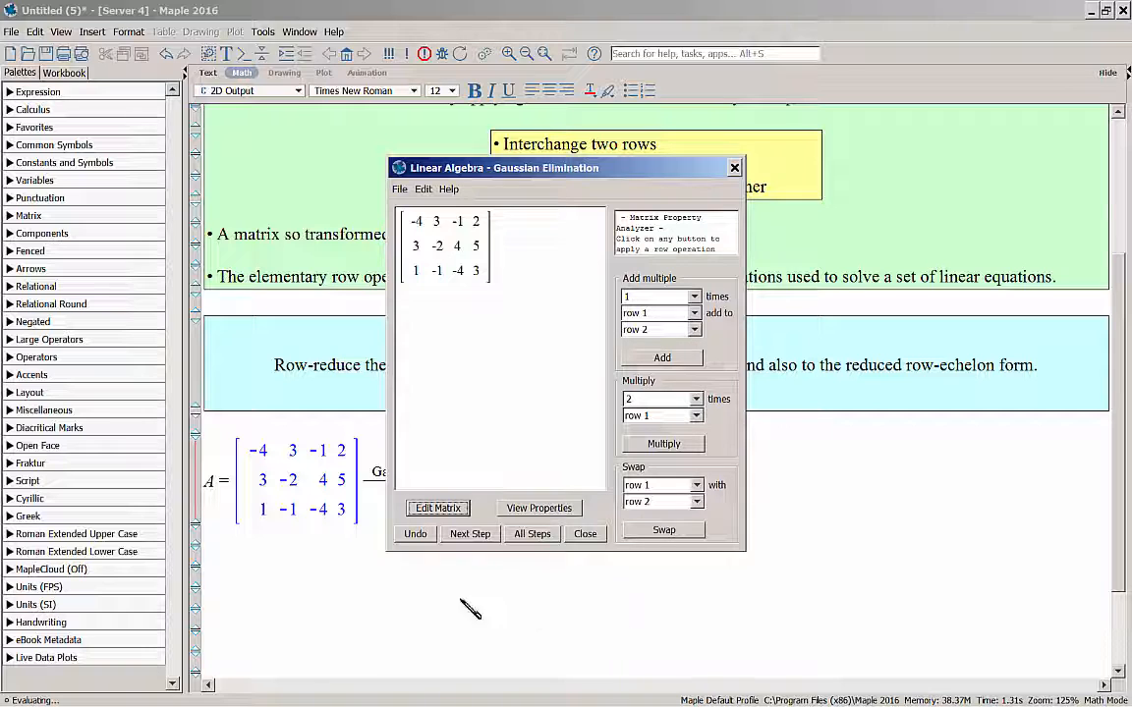
# Edit the matrix in the Gaussian Elimination tutor to treat it as augmented, and return to the tutor
pyautogui.click(442, 509)
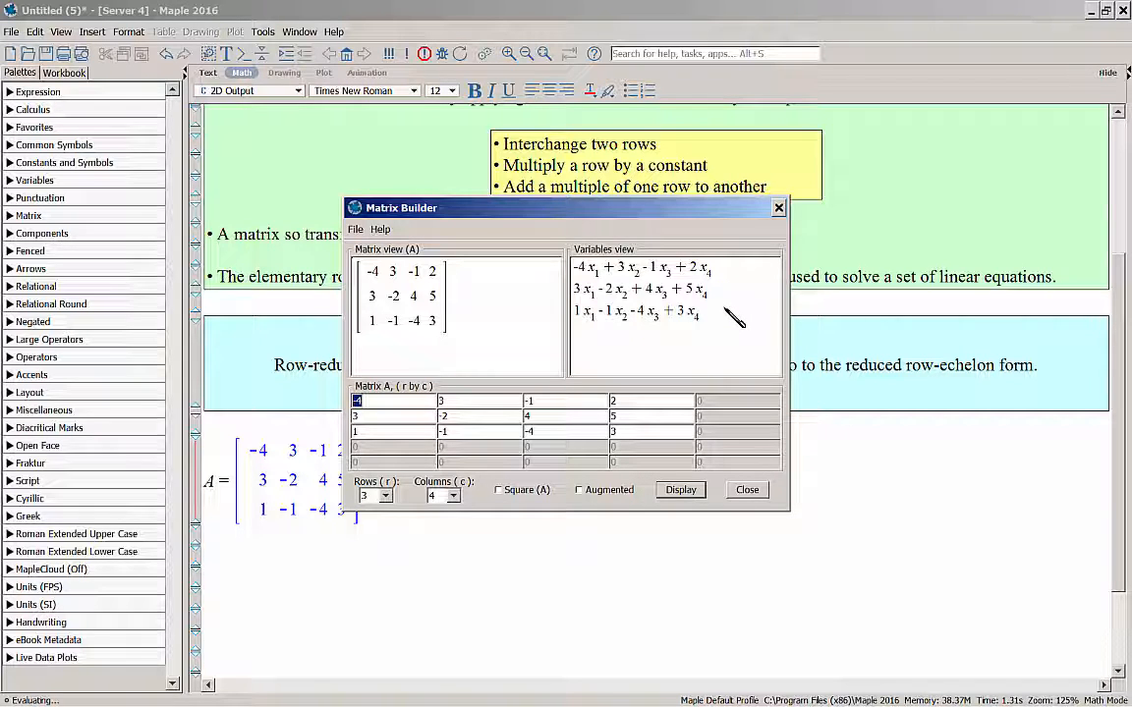
pyautogui.click(580, 490)
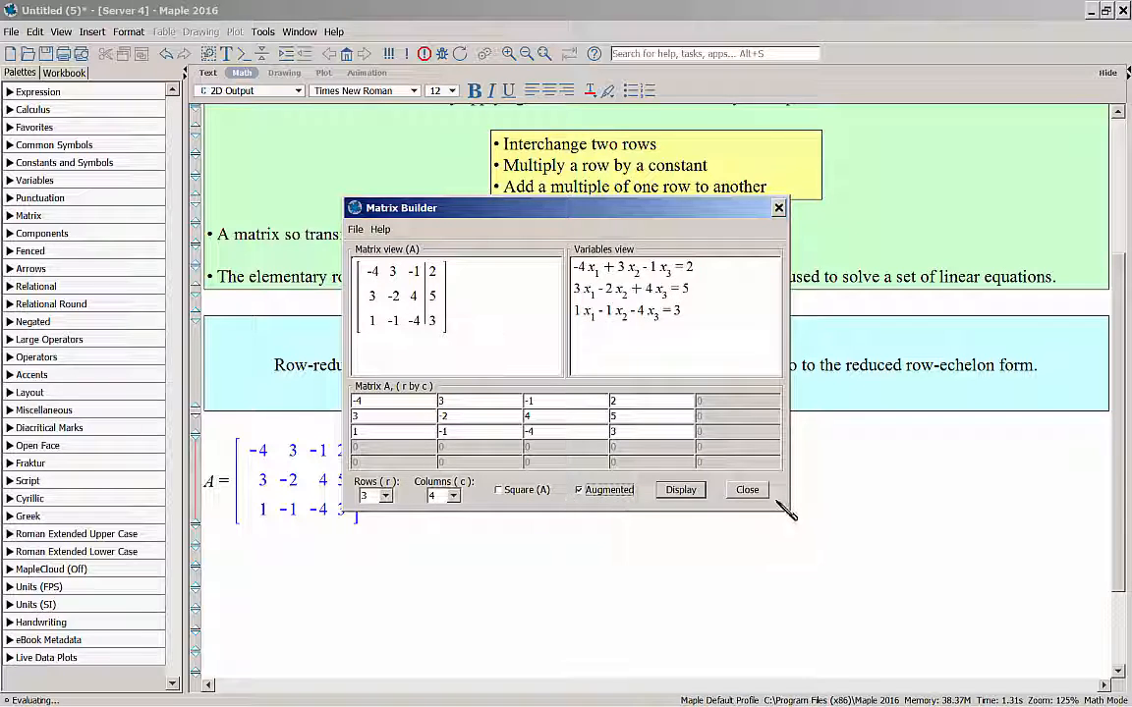
pyautogui.click(748, 489)
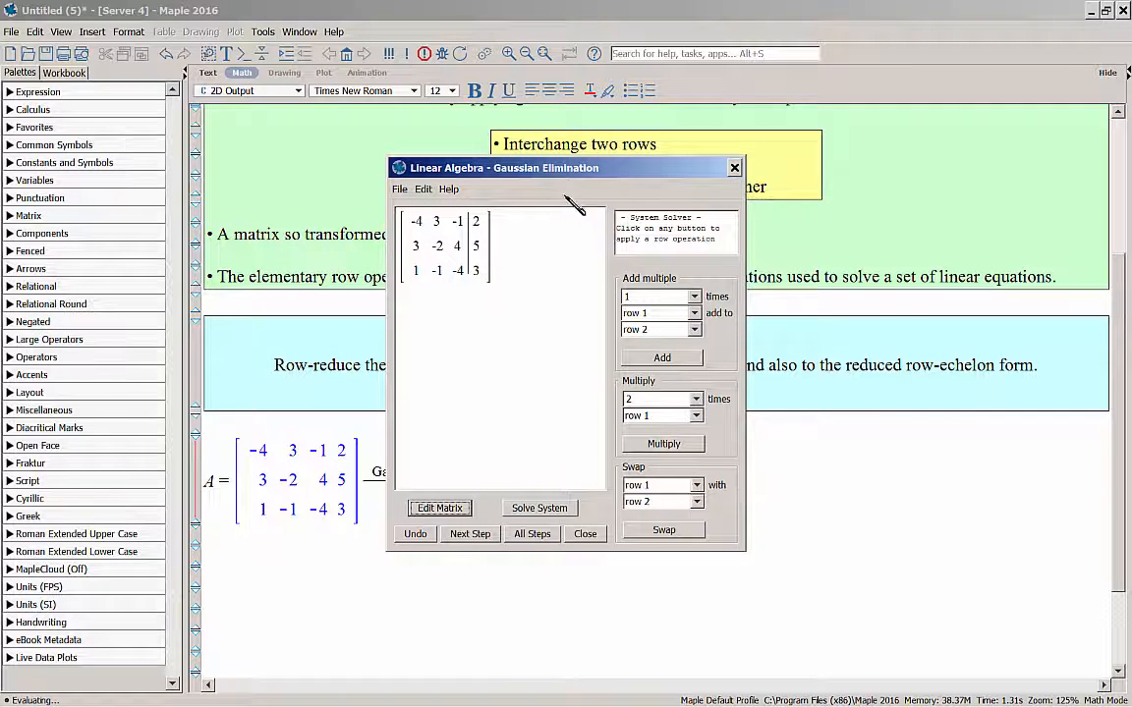
# Enlarge the tutor window vertically and swap row 1 with row 3 of the augmented matrix
pyautogui.moveTo(496, 157); pyautogui.dragTo(556, 22)
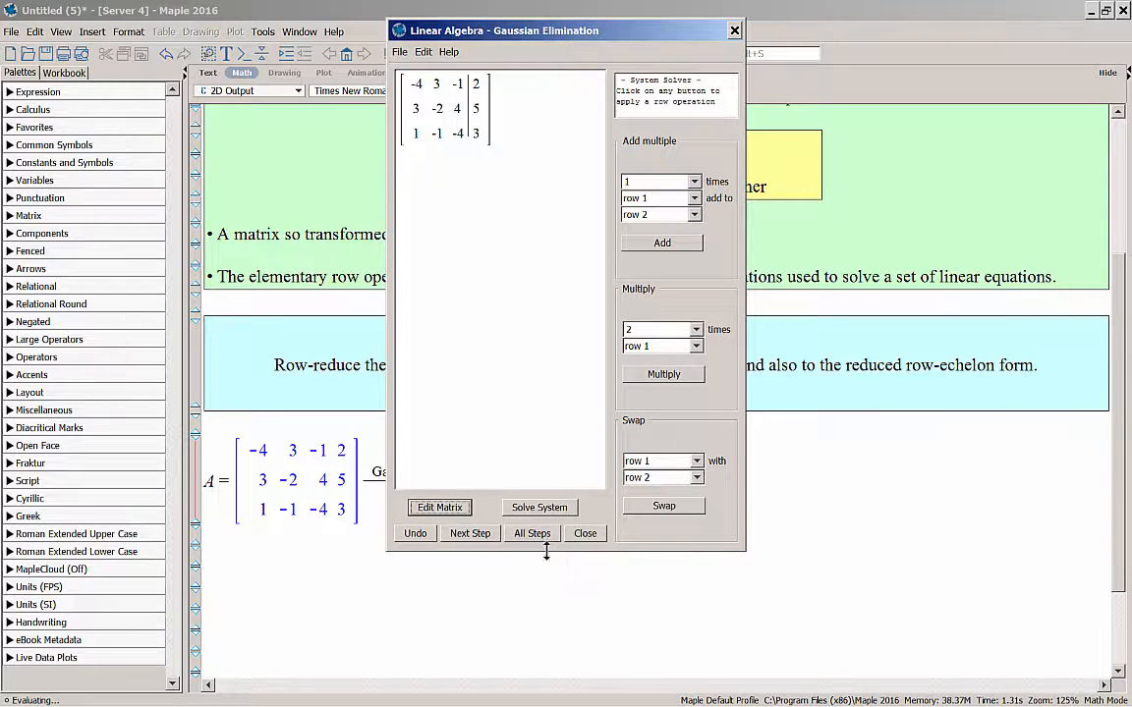
pyautogui.moveTo(546, 553); pyautogui.dragTo(550, 636)
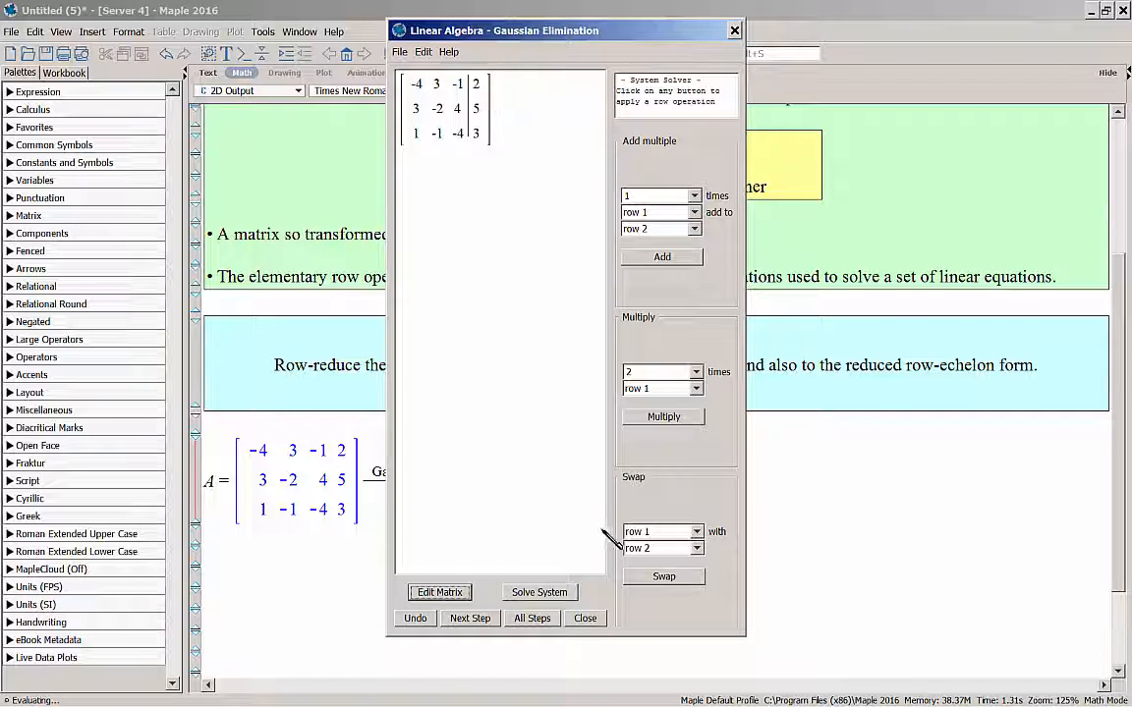
pyautogui.click(697, 548)
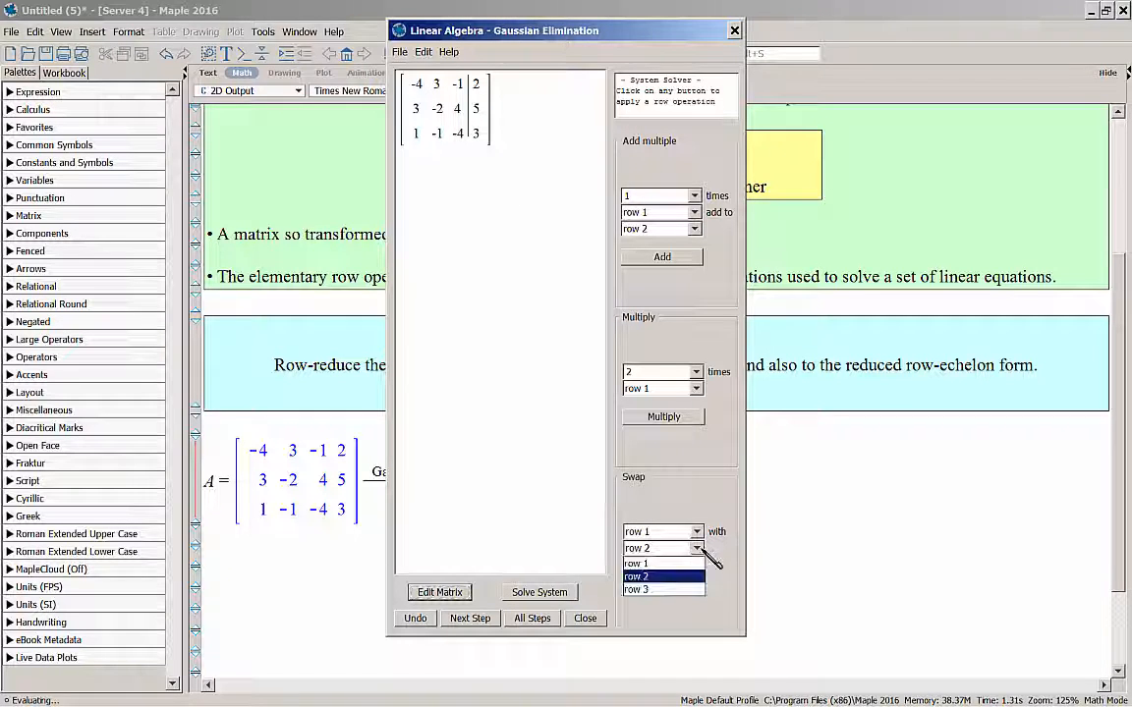
pyautogui.click(669, 590)
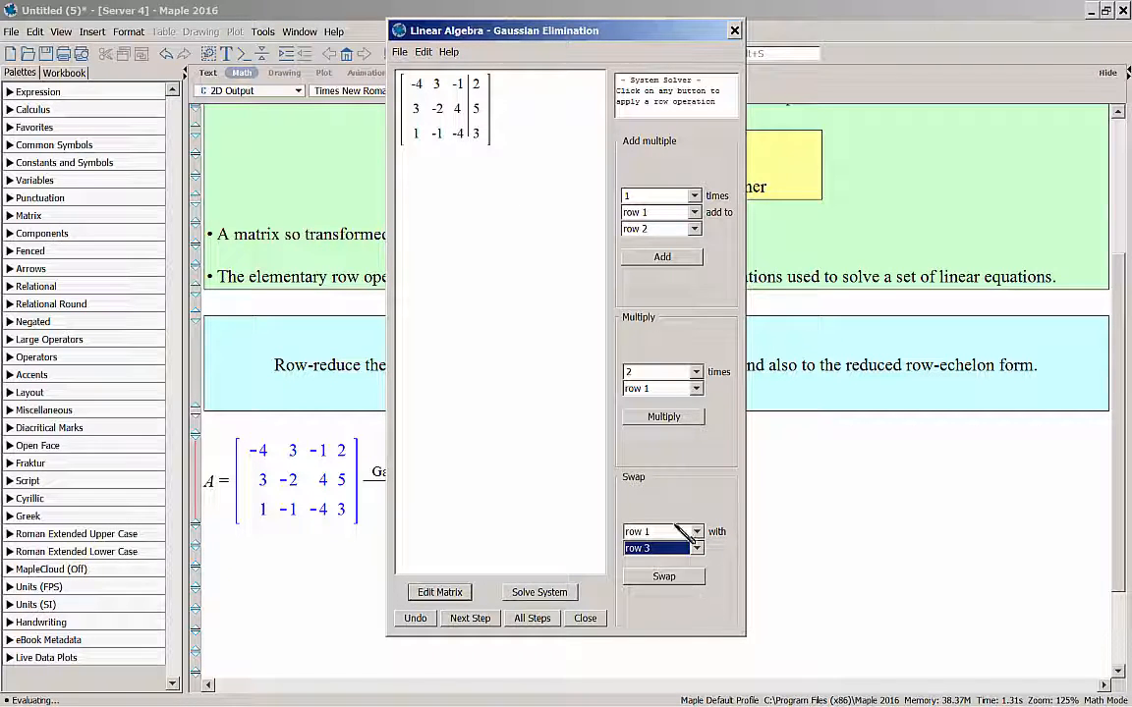
pyautogui.click(664, 576)
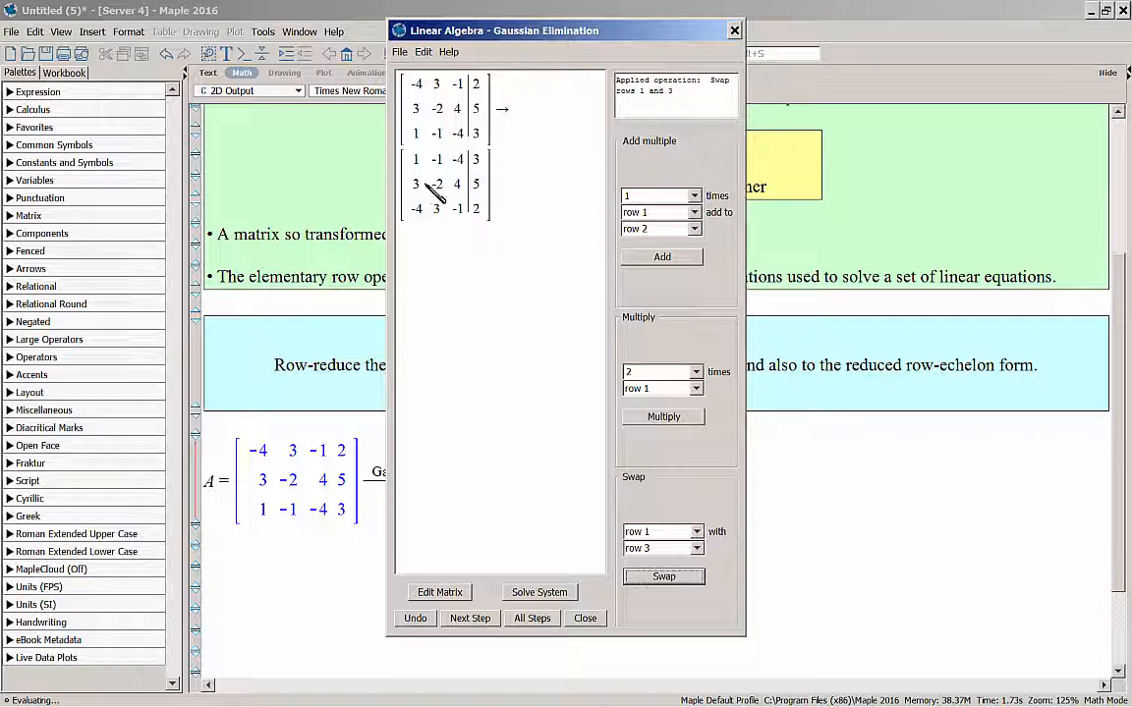
# Add -3 times row 1 to row 2 of the matrix
pyautogui.click(695, 197)
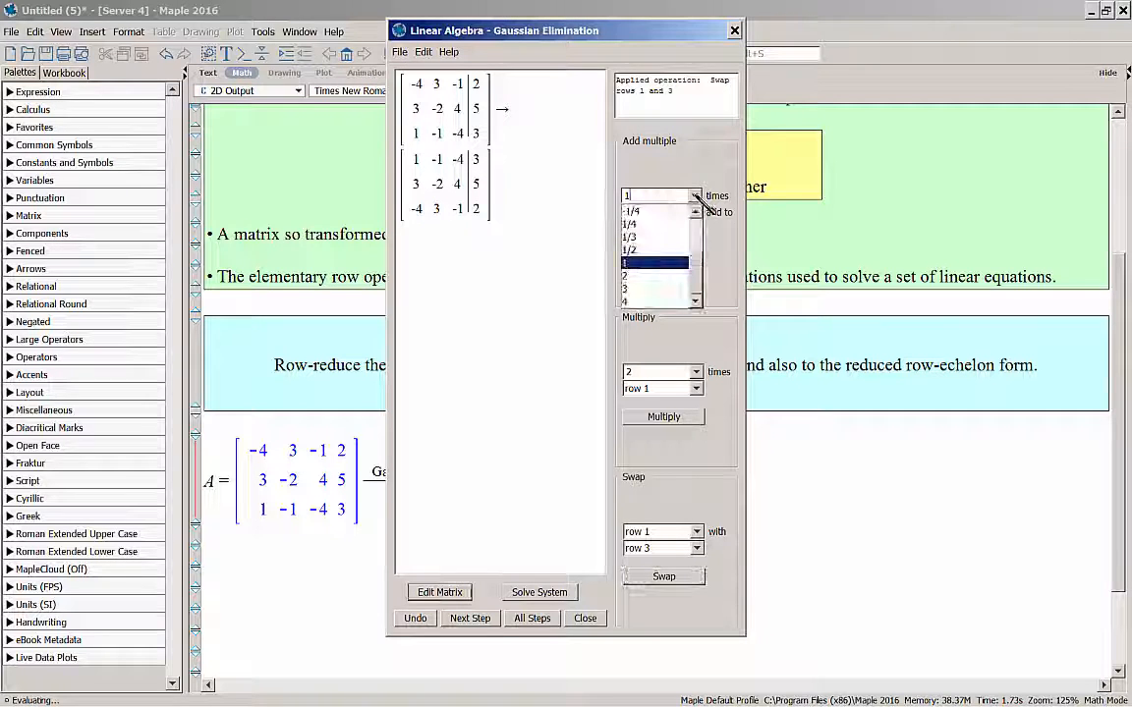
pyautogui.scroll(3, 693, 230)
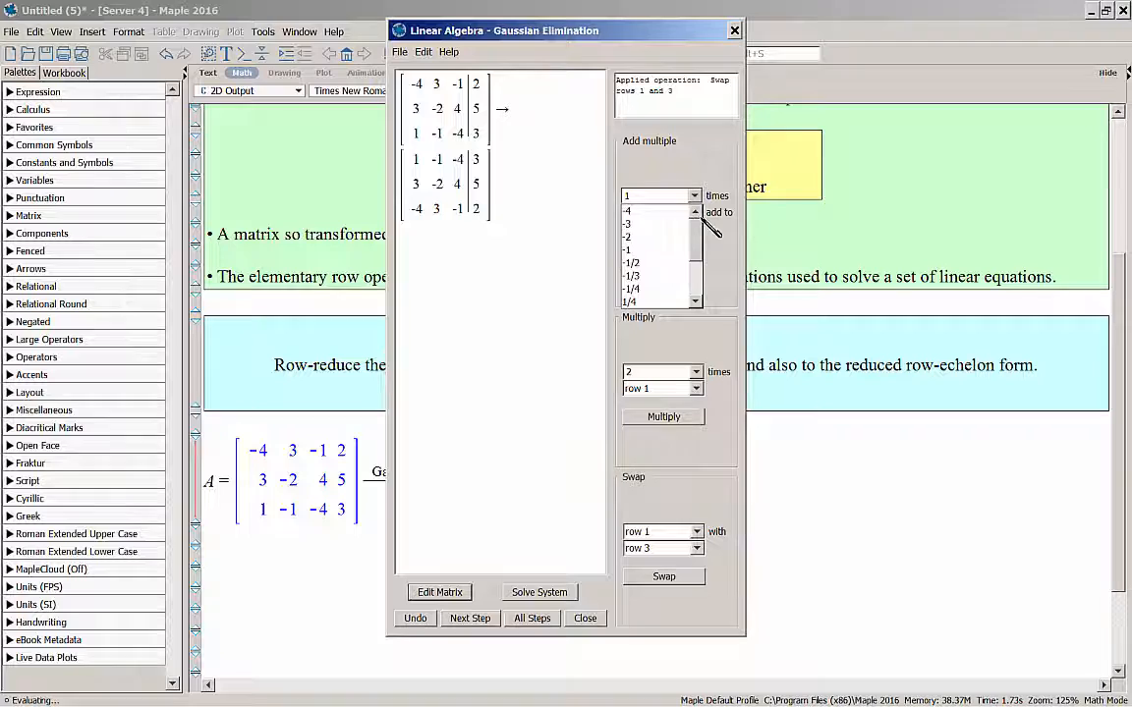
pyautogui.click(649, 224)
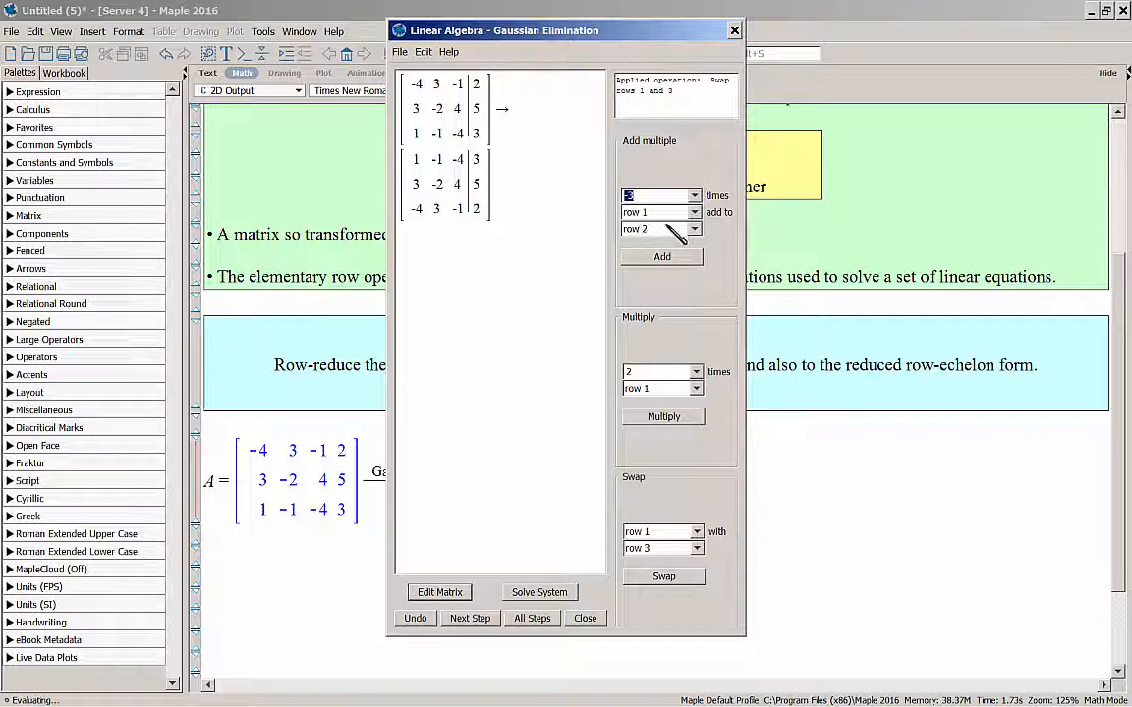
pyautogui.click(661, 257)
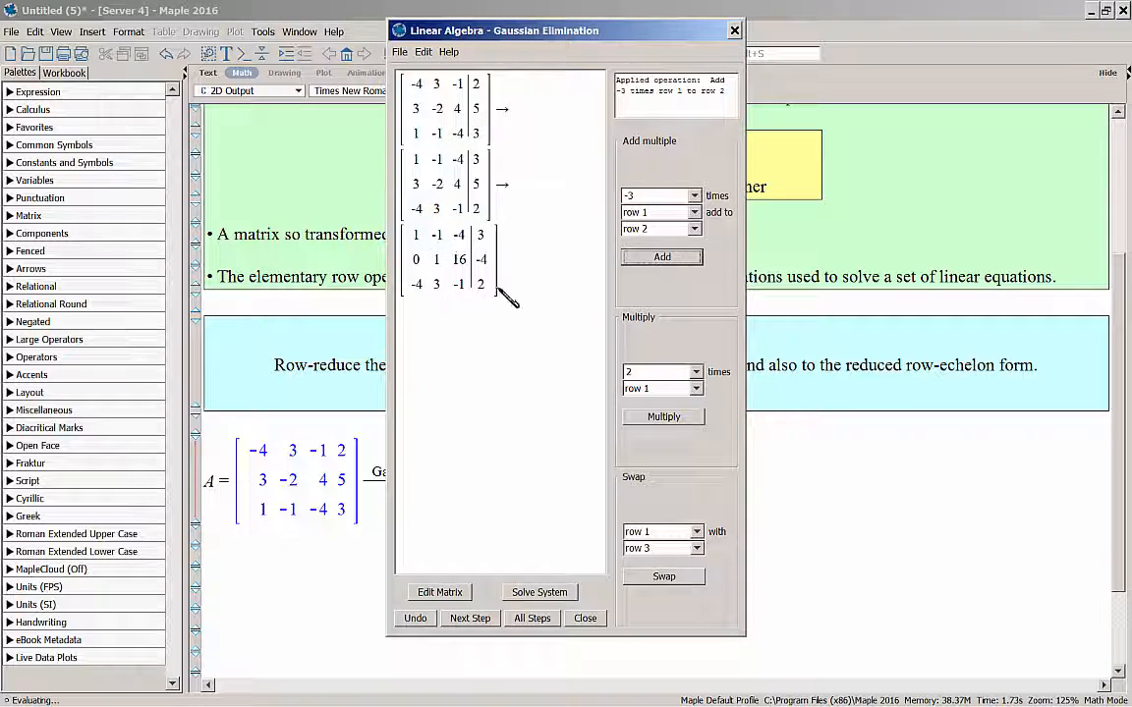
# Add 4 times row 1 to row 3 of the matrix
pyautogui.click(695, 195)
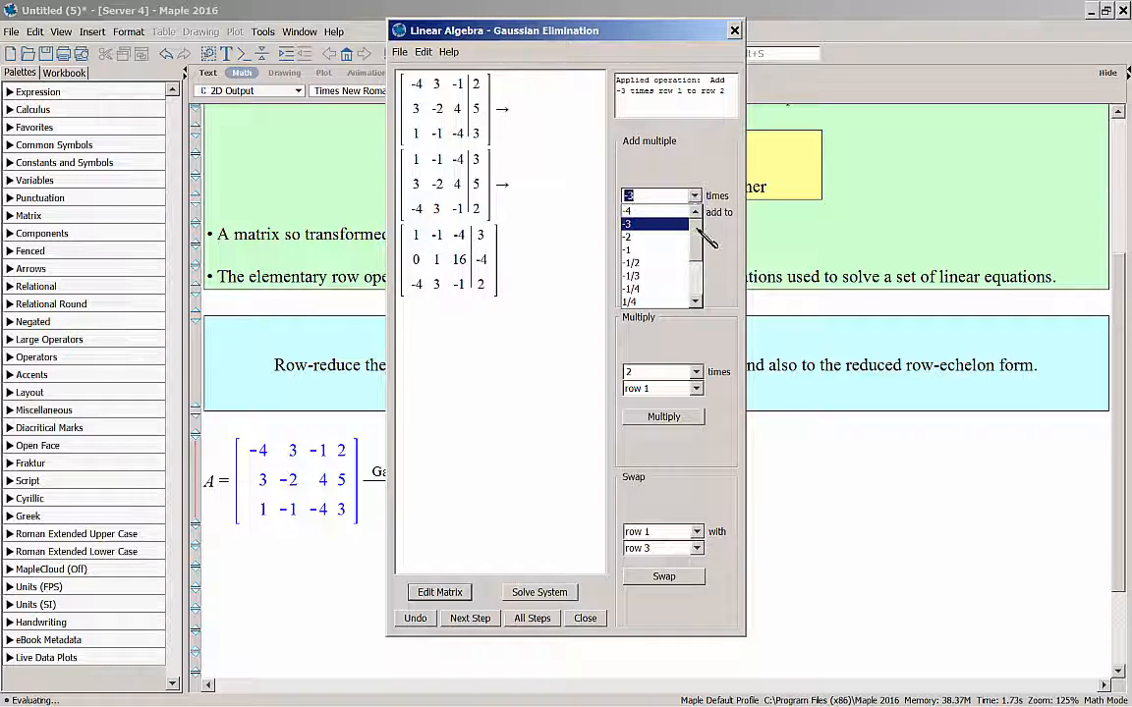
pyautogui.moveTo(696, 253); pyautogui.dragTo(701, 295)
pyautogui.click(638, 285)
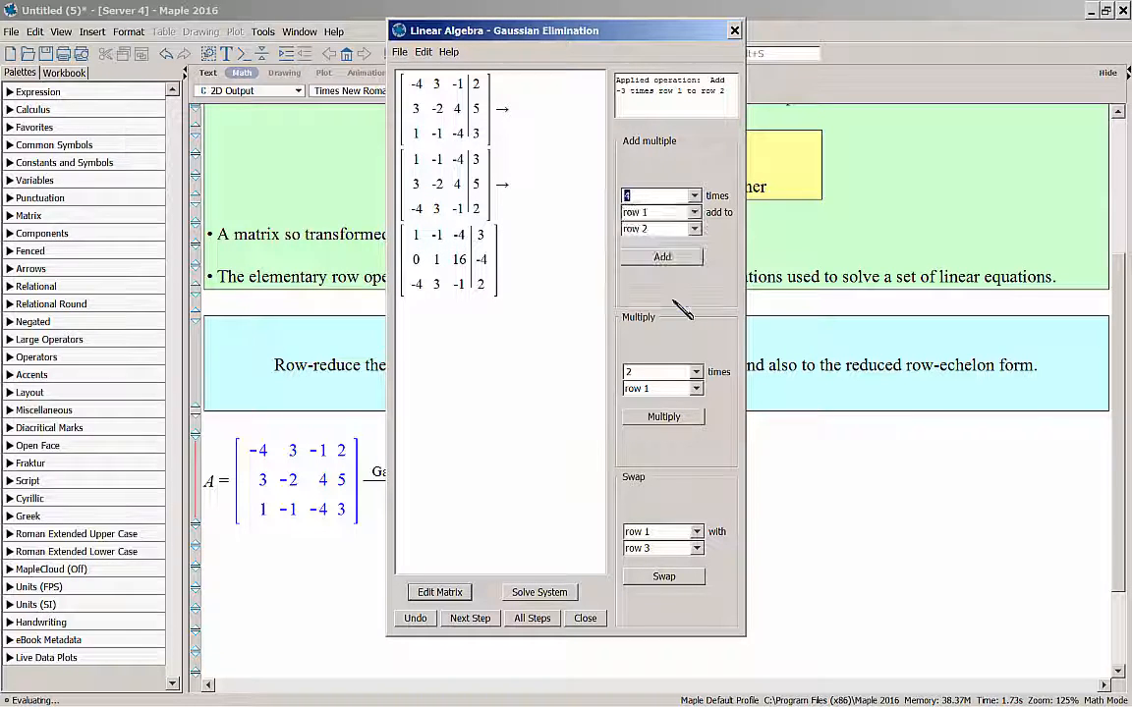
pyautogui.click(694, 228)
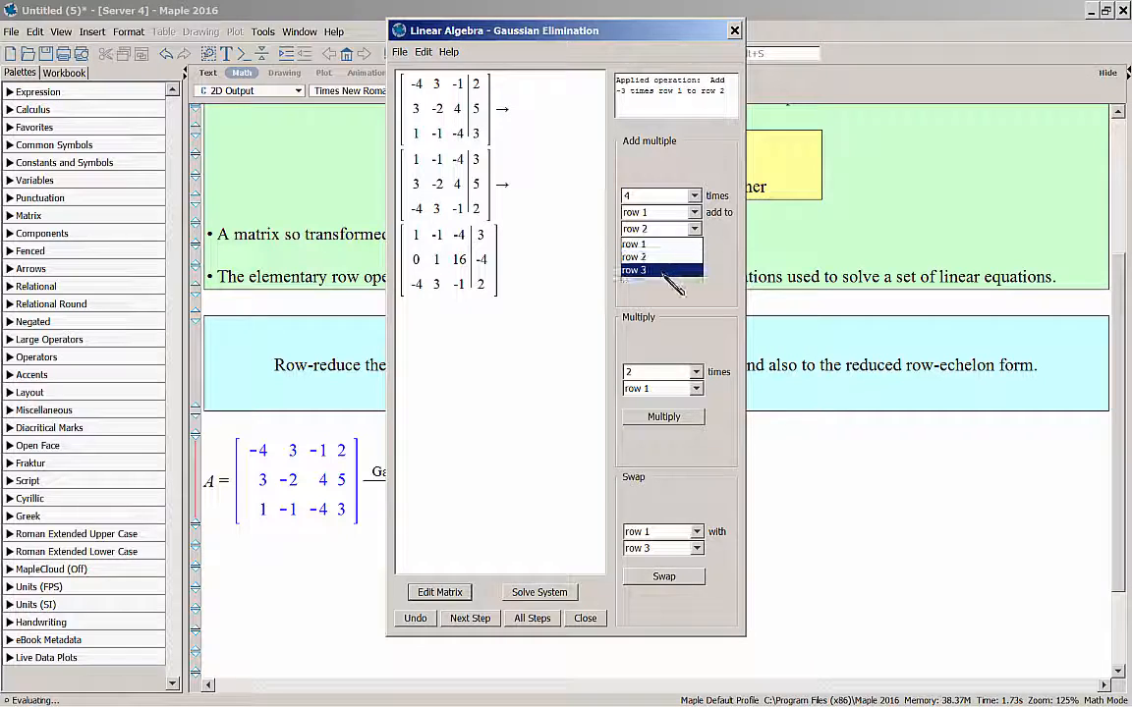
pyautogui.click(660, 269)
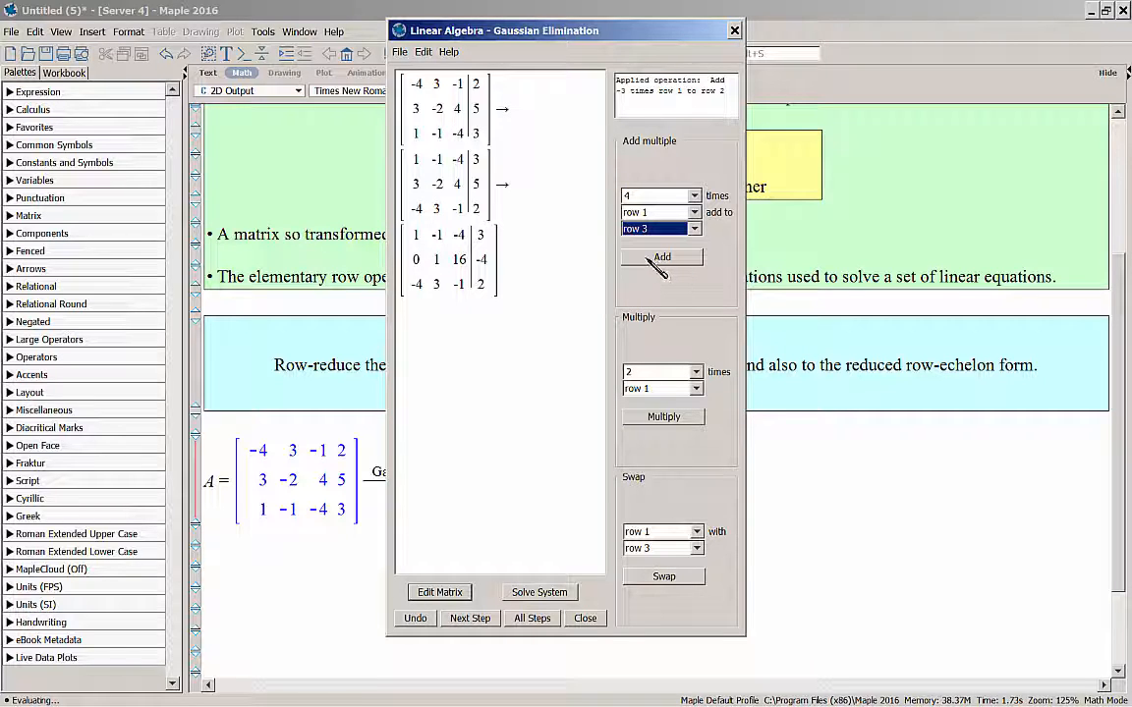
pyautogui.click(661, 257)
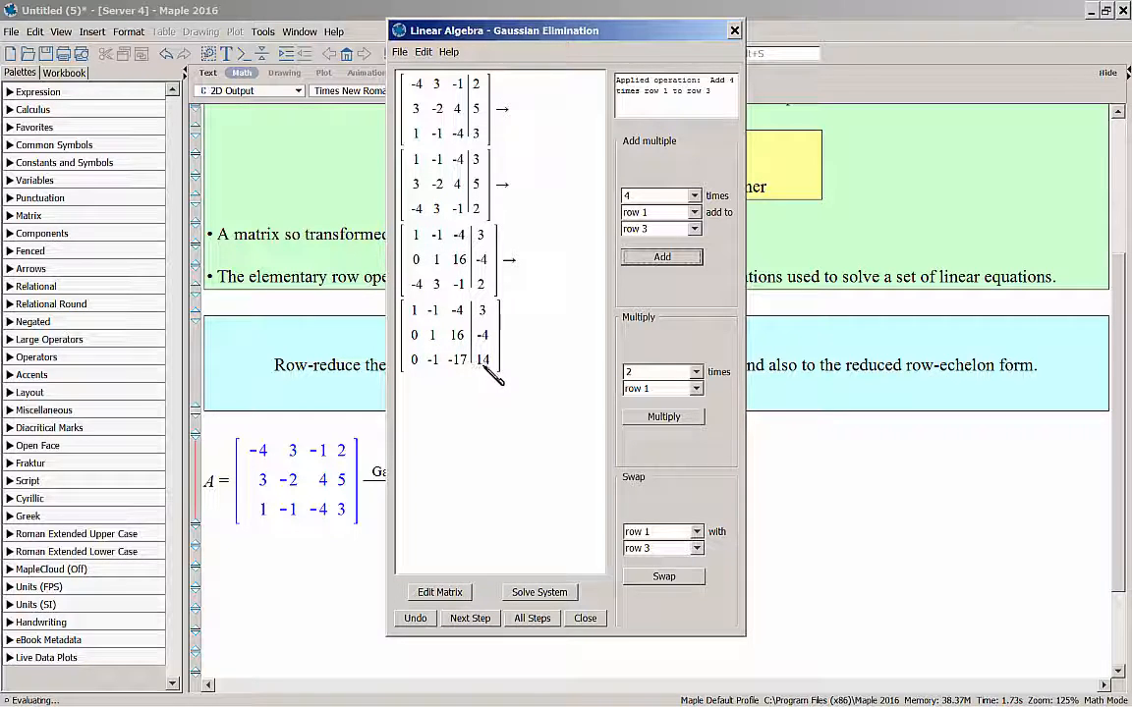
# Add 1 times row 2 to row 3 to bring the matrix to row-echelon form, and dismiss the message
pyautogui.click(634, 194)
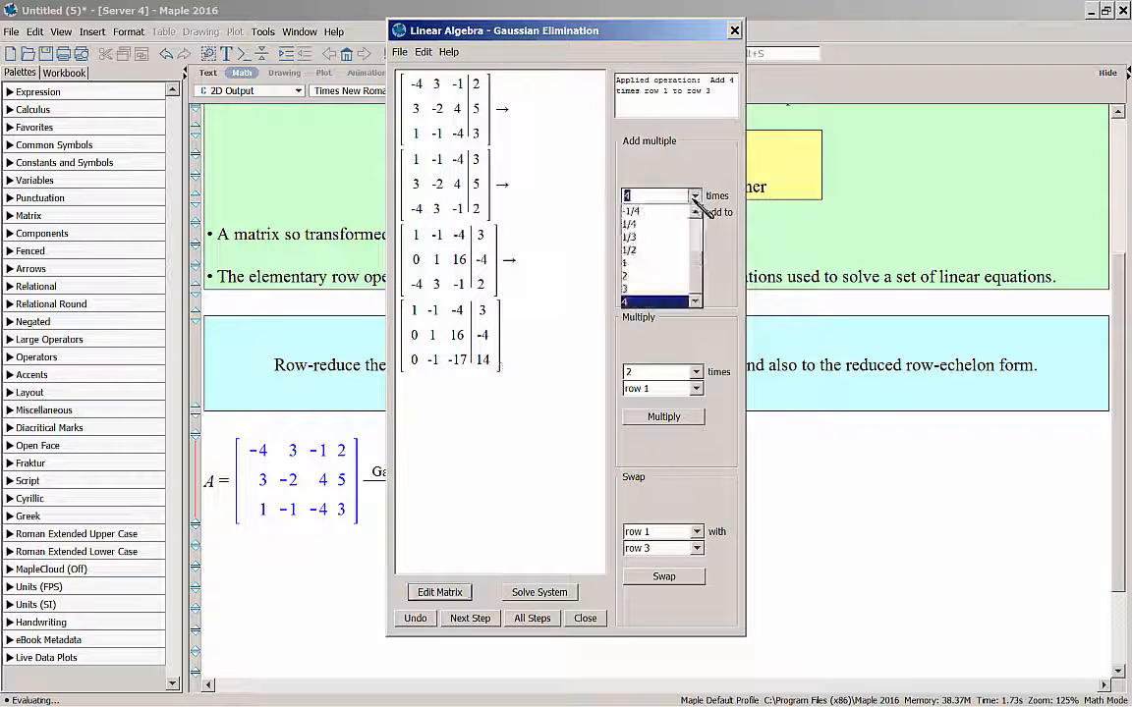
pyautogui.click(637, 263)
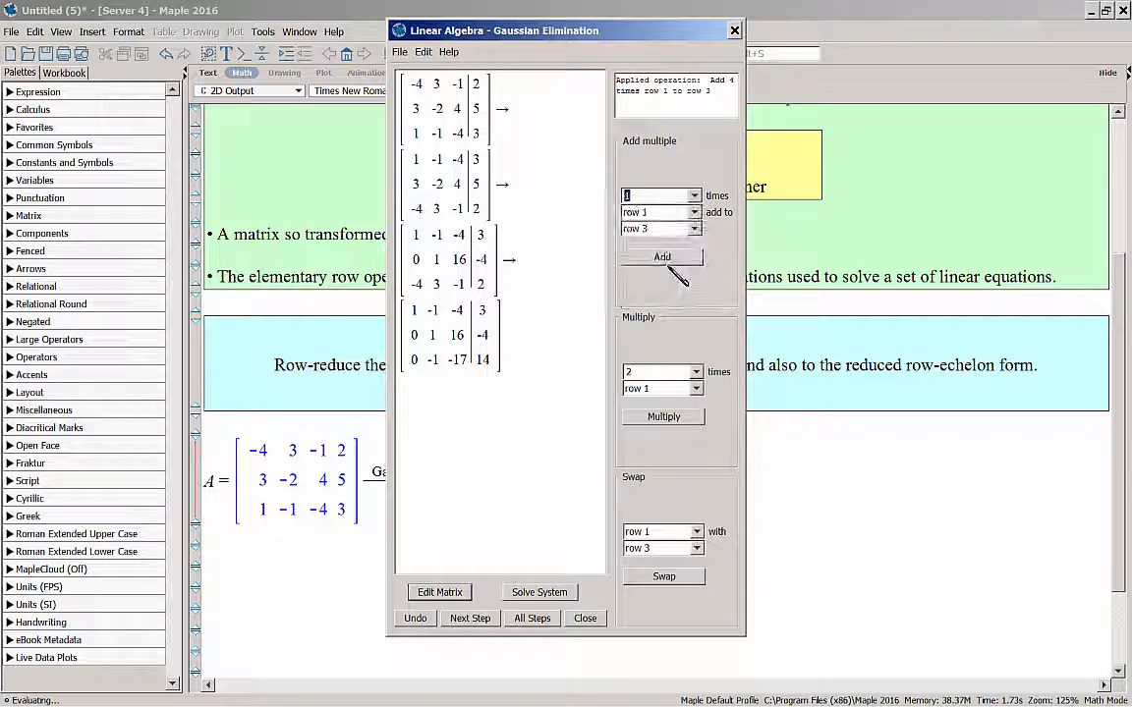
pyautogui.click(694, 212)
pyautogui.click(654, 241)
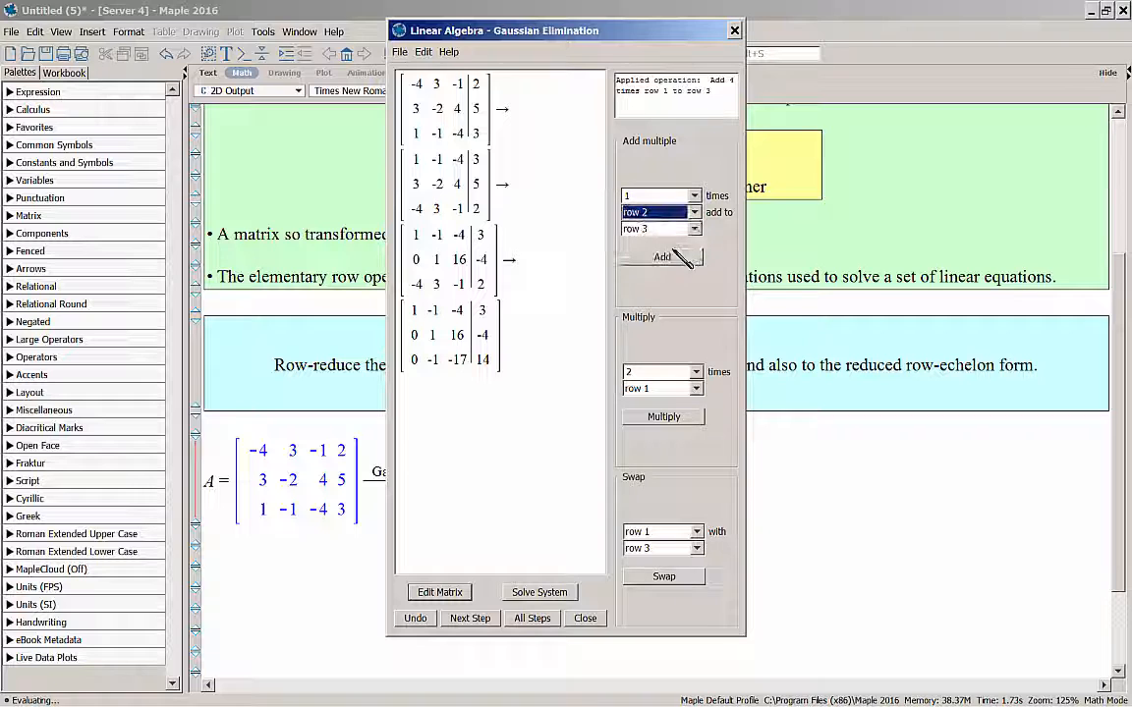
pyautogui.click(671, 256)
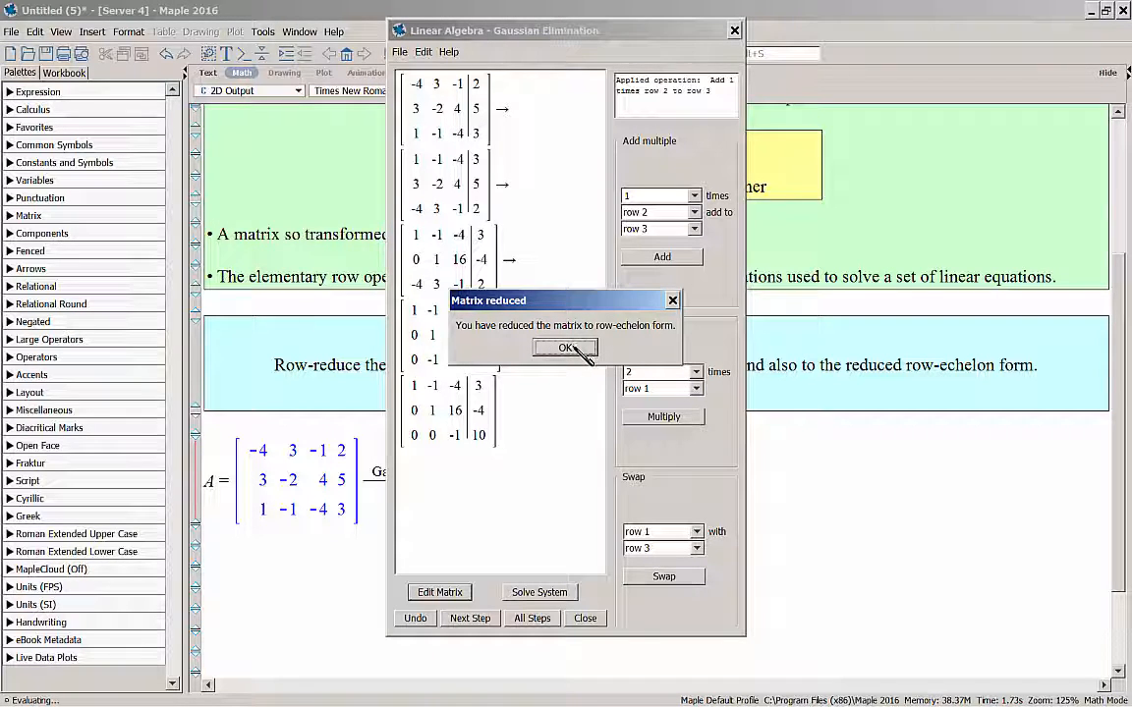
pyautogui.click(566, 349)
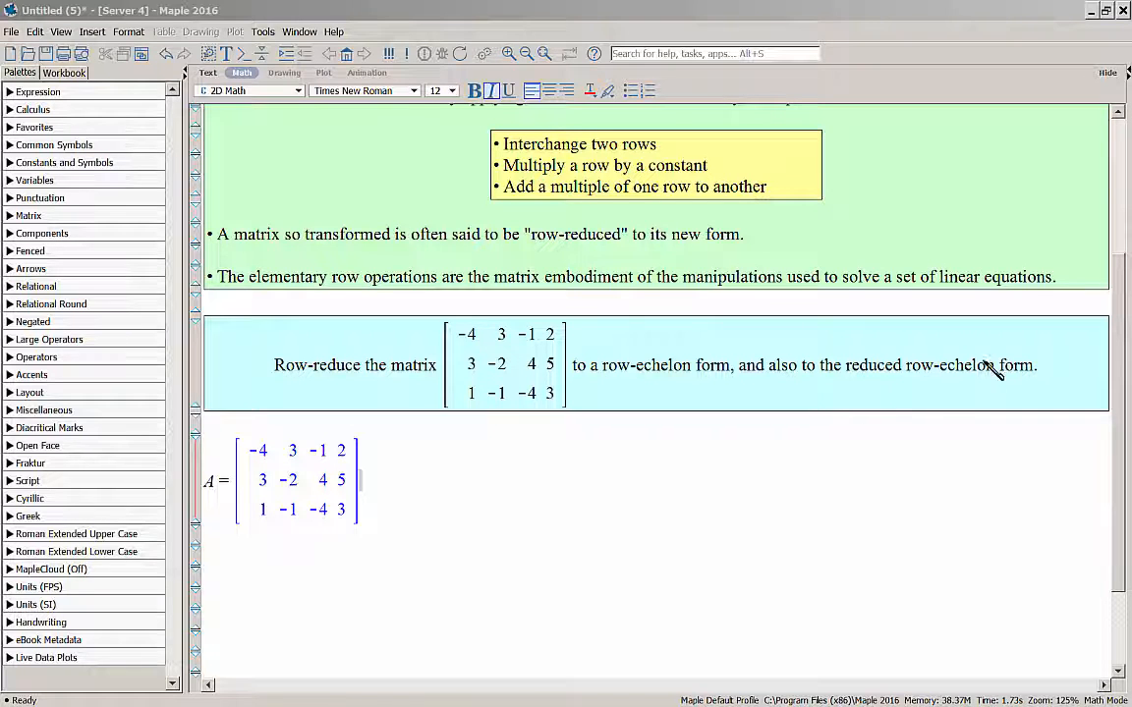
# Open the Gauss-Jordan Elimination tutor on the displayed matrix A
pyautogui.rightClick(317, 472)
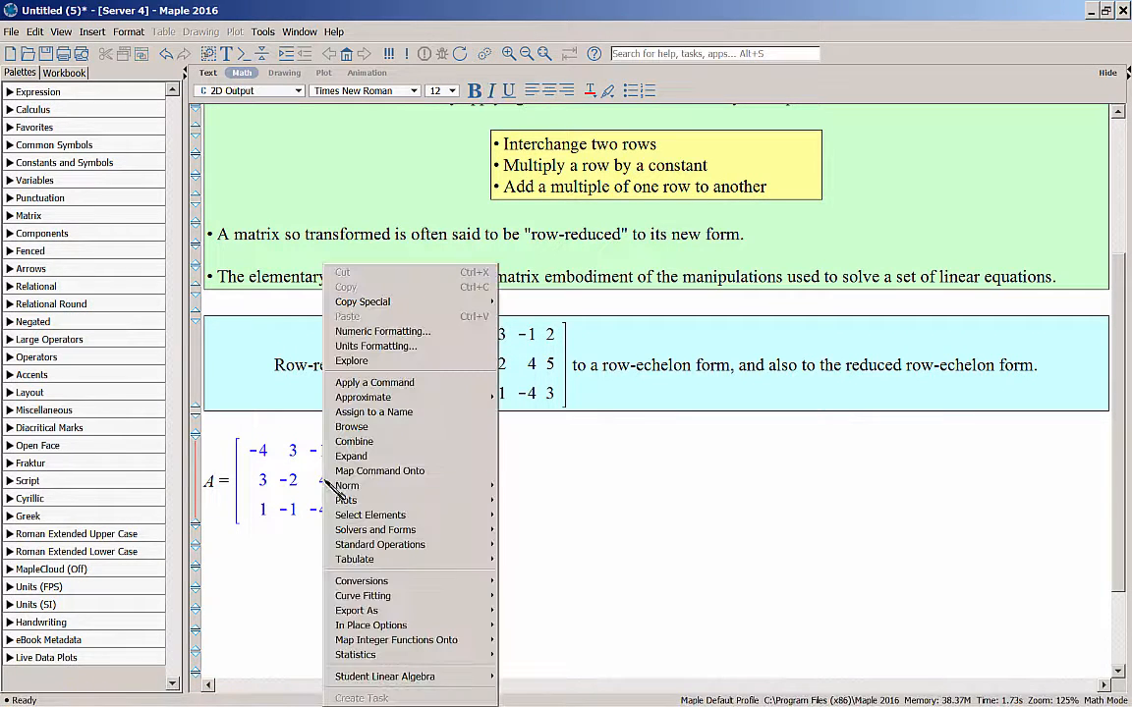
pyautogui.moveTo(462, 676)
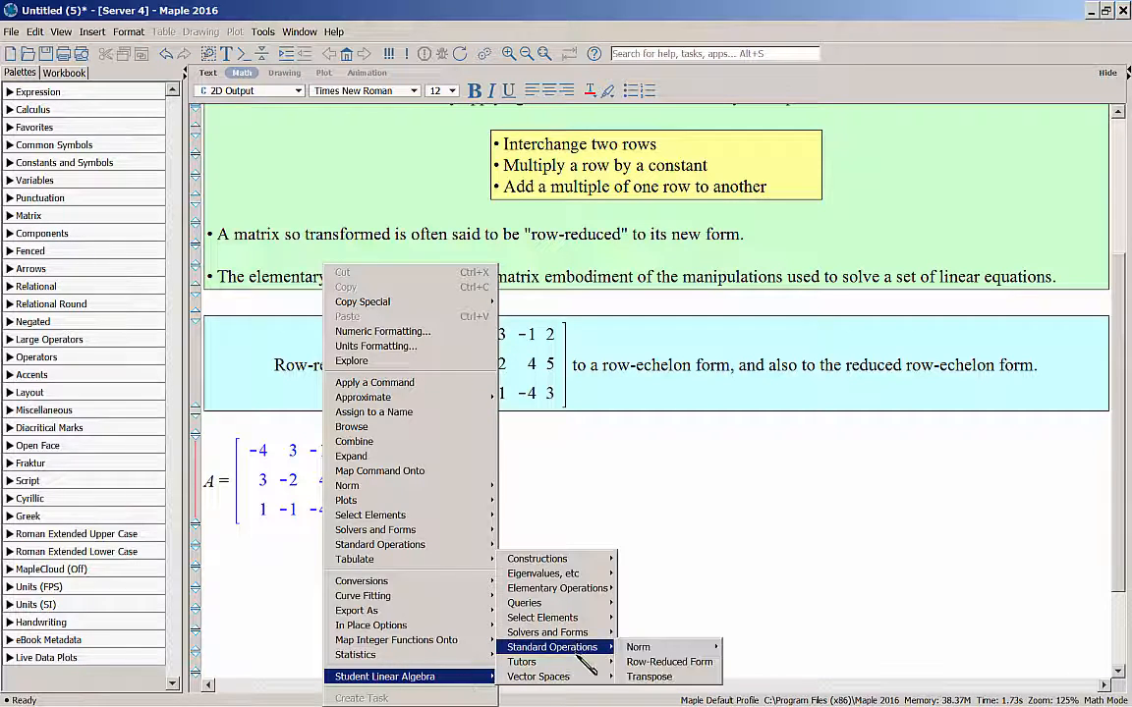
pyautogui.moveTo(607, 664)
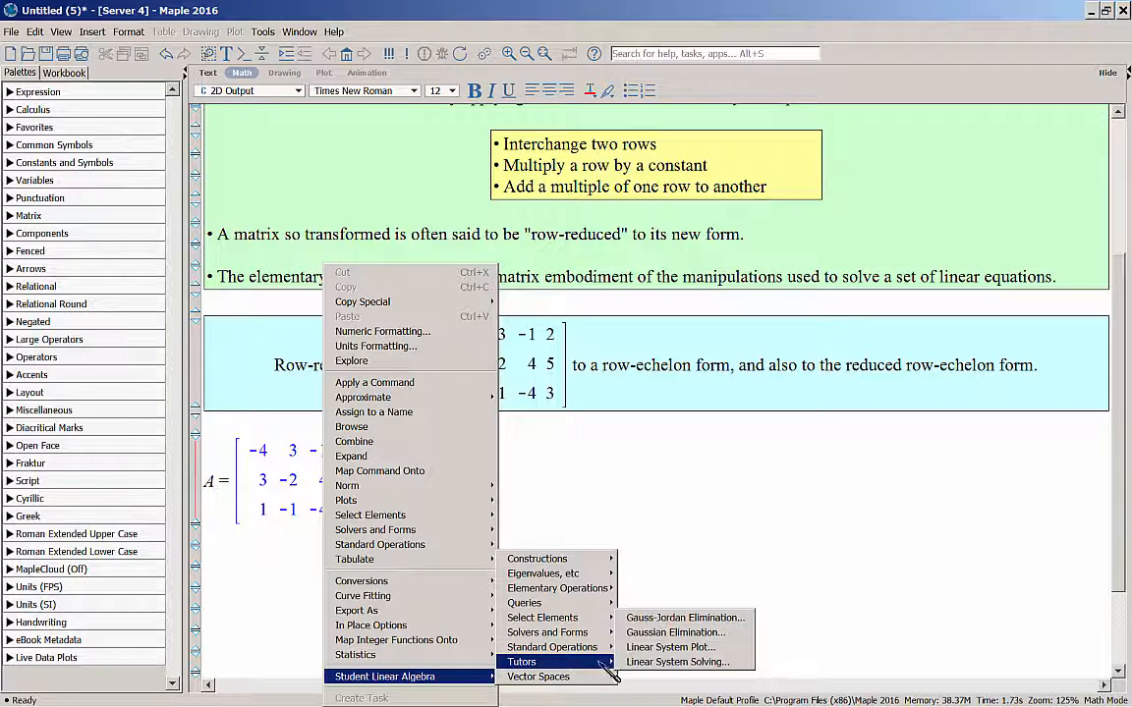
pyautogui.click(685, 618)
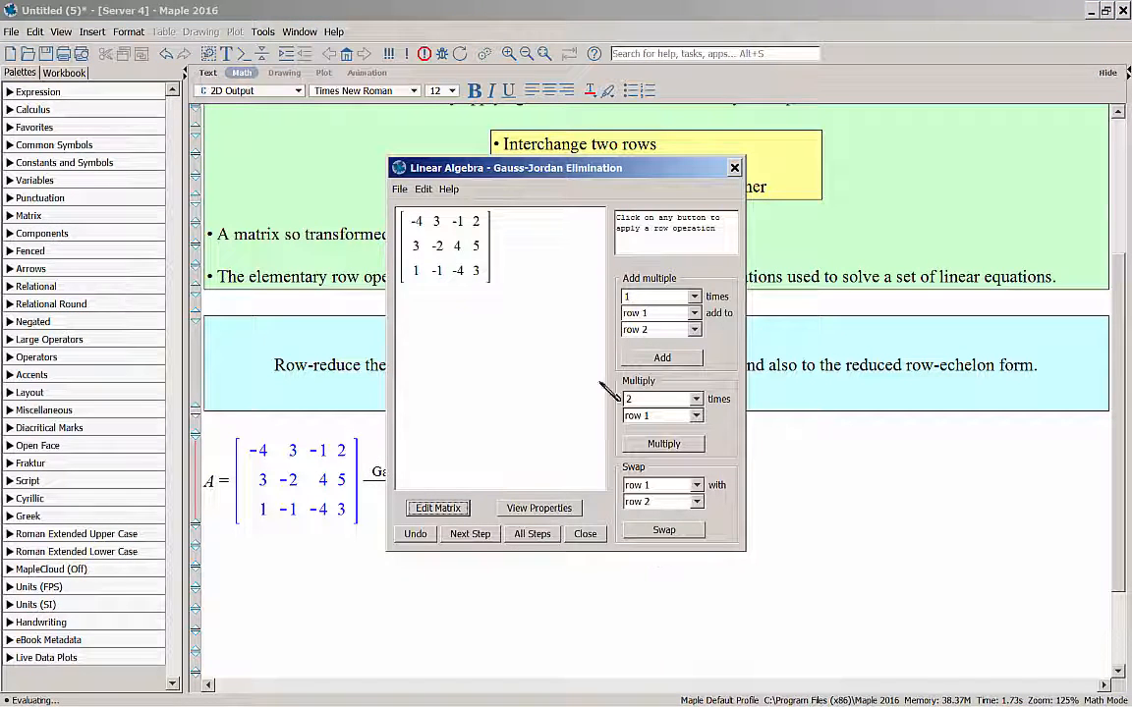
# Set the matrix in the Gauss-Jordan Elimination tutor as augmented and close the Matrix Builder
pyautogui.click(451, 510)
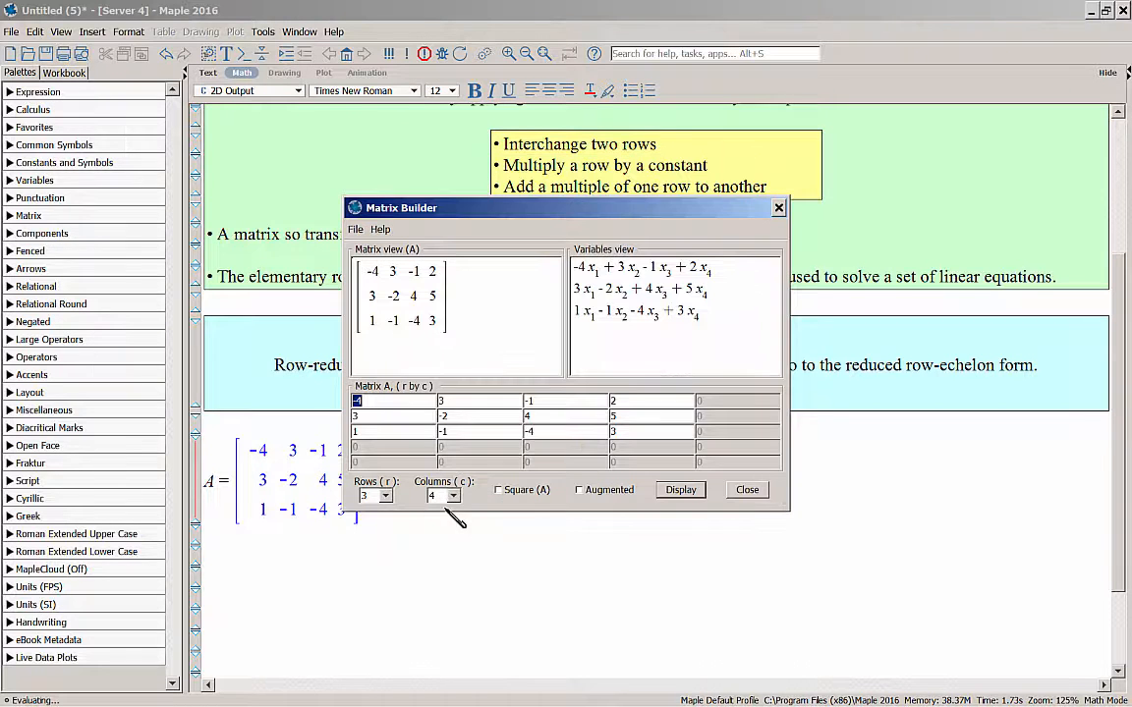
pyautogui.click(579, 489)
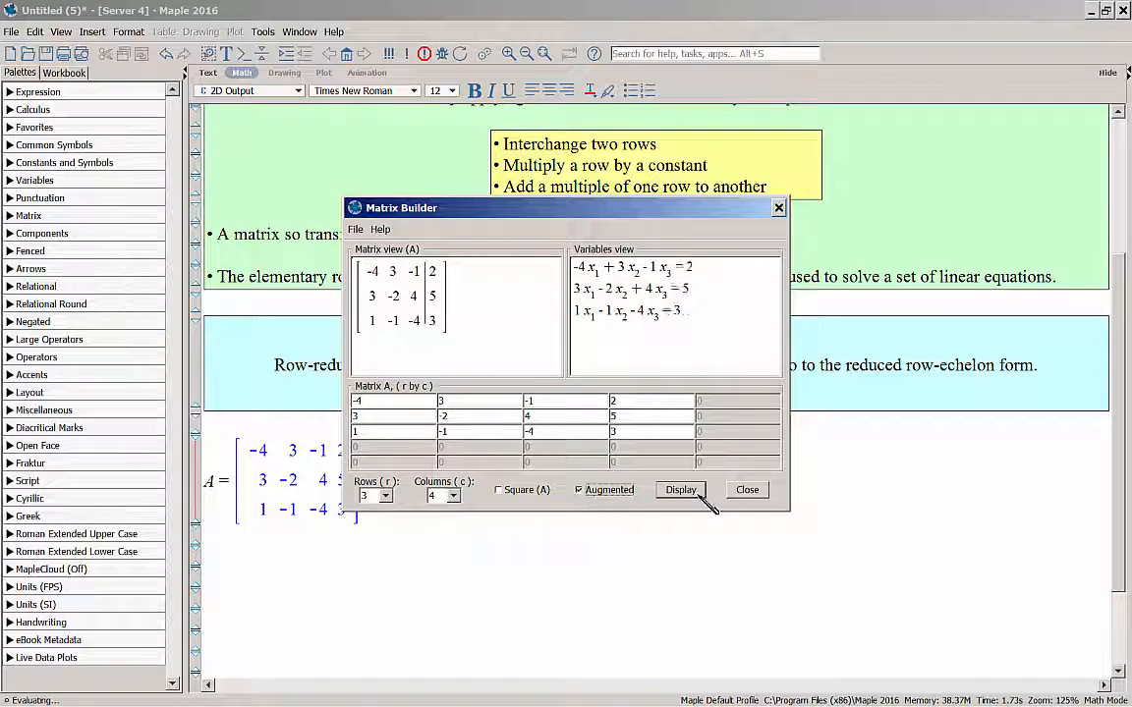
pyautogui.click(748, 490)
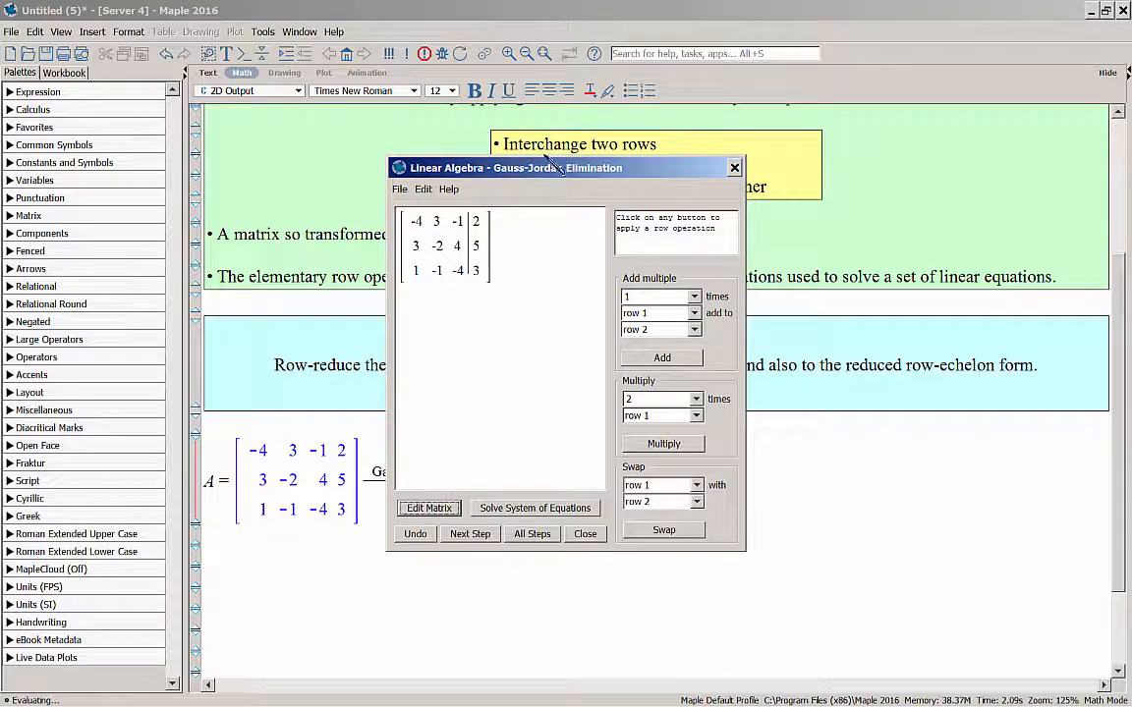
# Move and enlarge the Gauss-Jordan Elimination tutor window to make it taller, and swap row 1 with row 3 of the matrix
pyautogui.moveTo(553, 160); pyautogui.dragTo(485, 18)
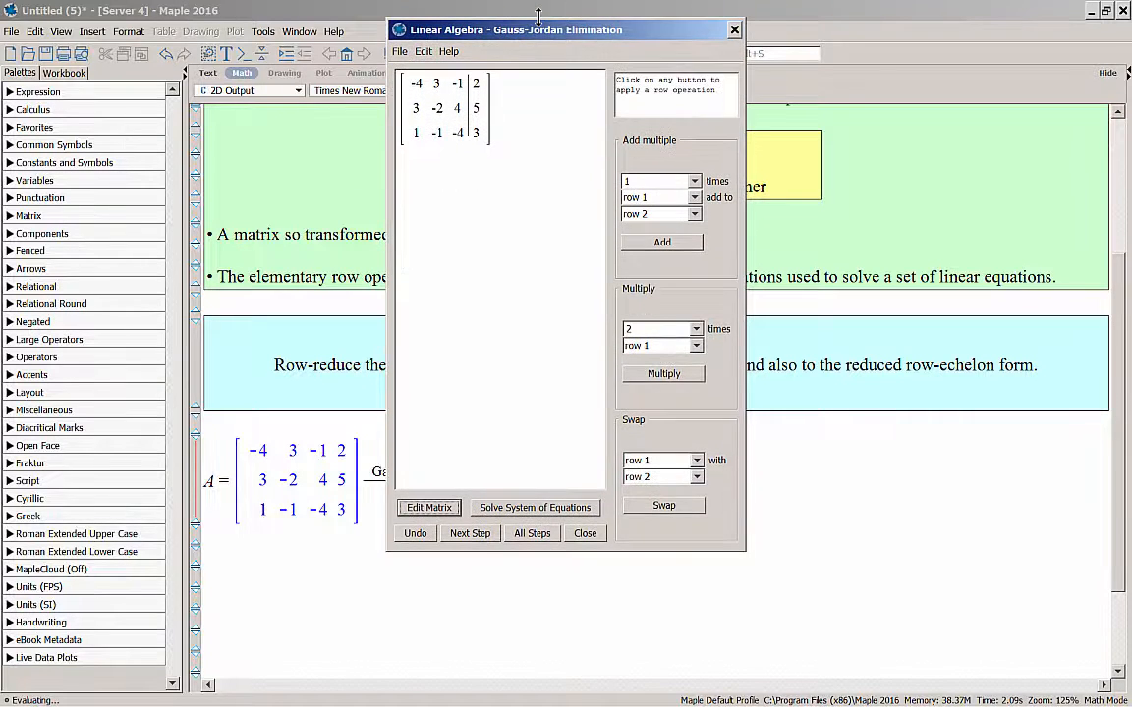
pyautogui.moveTo(555, 552); pyautogui.dragTo(560, 646)
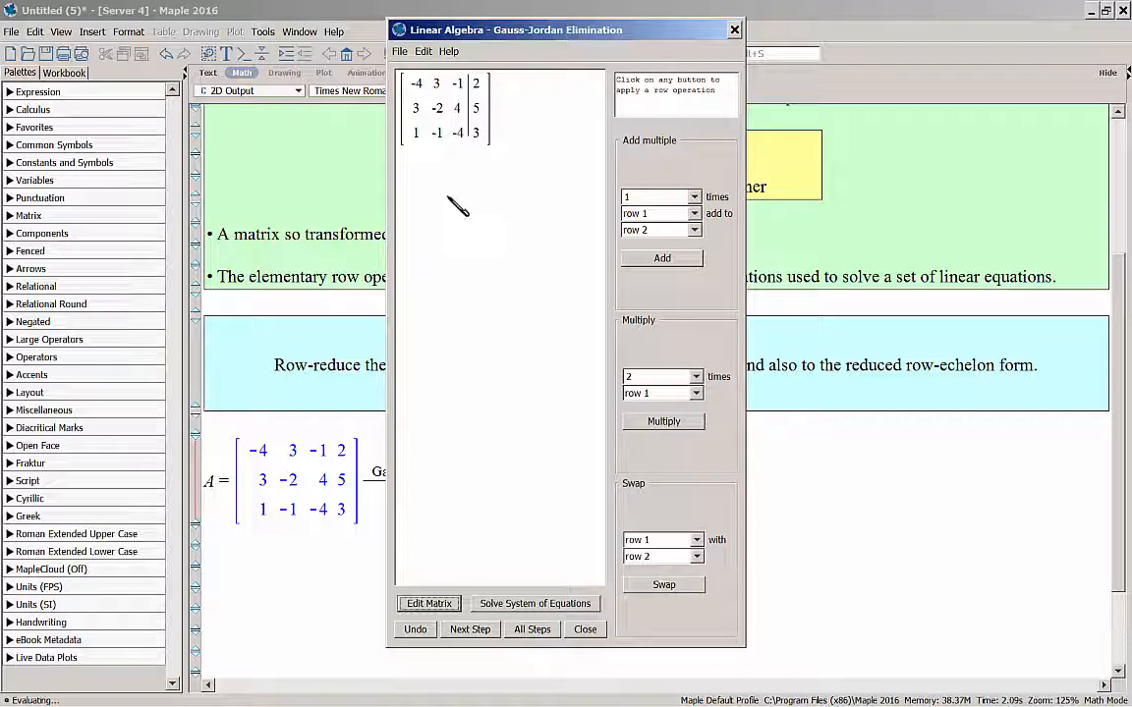
pyautogui.click(697, 557)
pyautogui.click(681, 600)
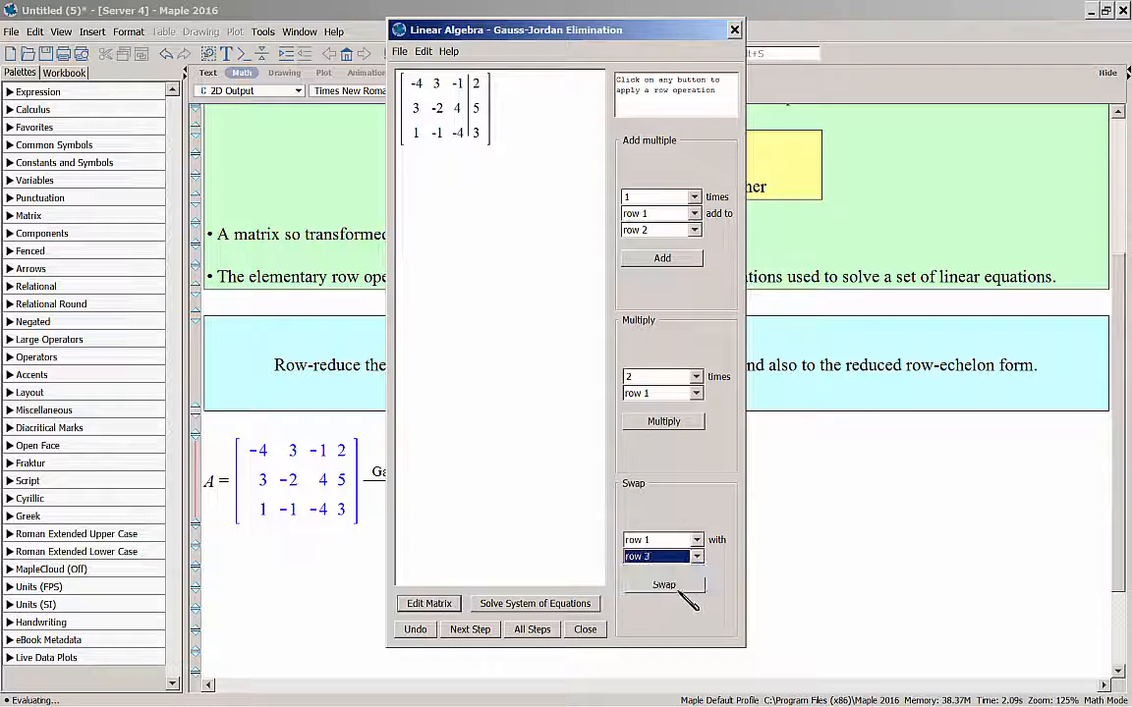
pyautogui.click(668, 587)
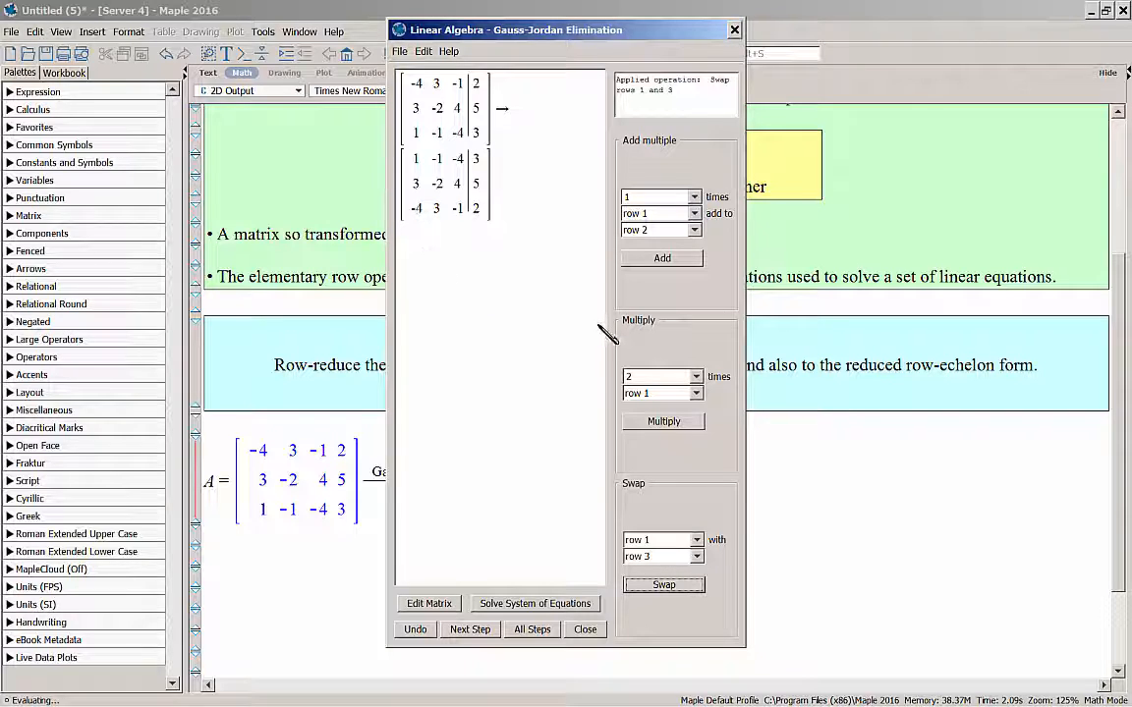
# Add -3 times row 1 to row 2 of the matrix in the Gauss-Jordan tutor
pyautogui.click(696, 196)
pyautogui.scroll(3, 696, 238)
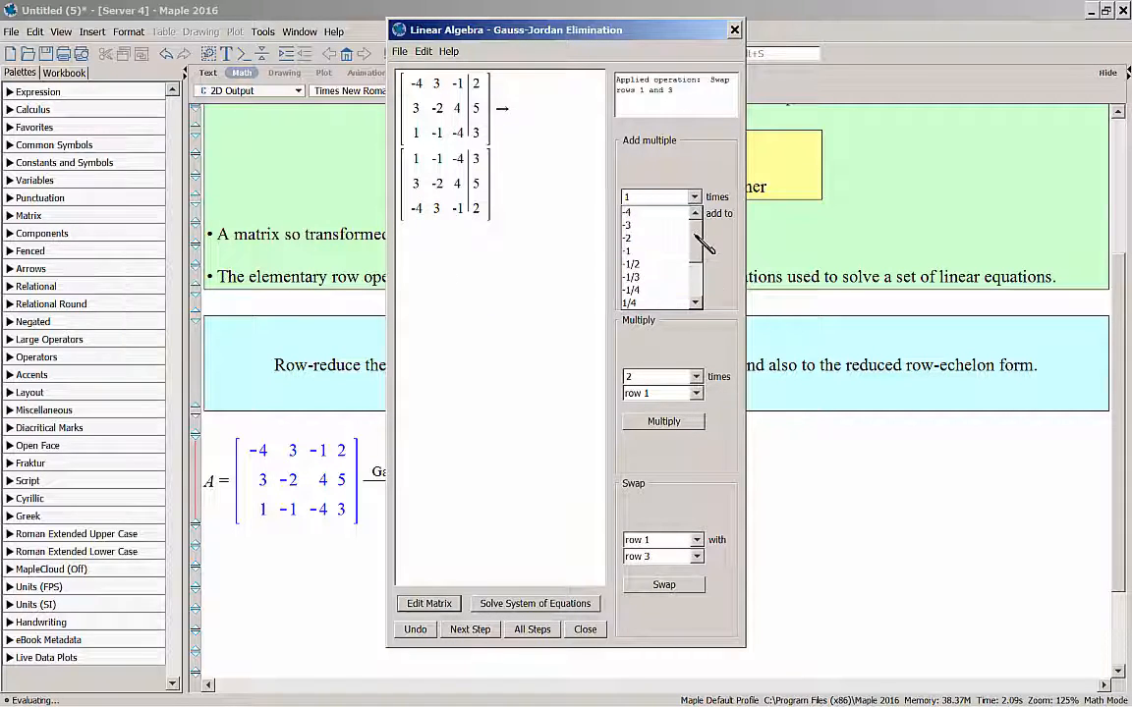
pyautogui.click(656, 225)
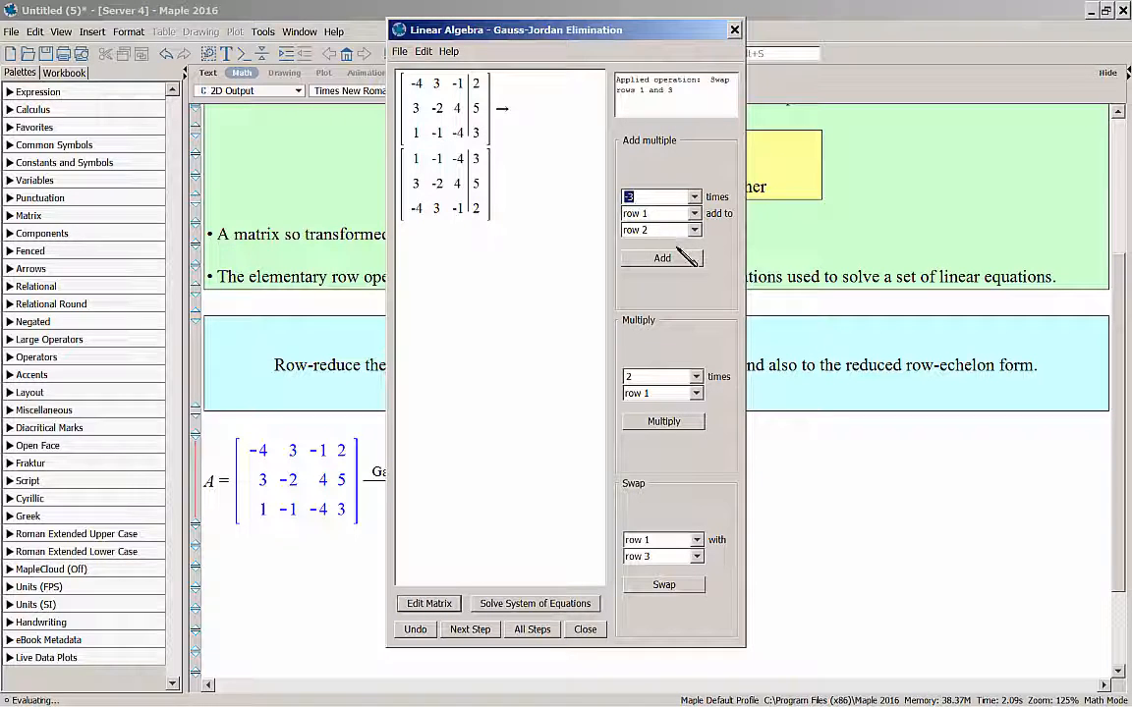
pyautogui.click(685, 257)
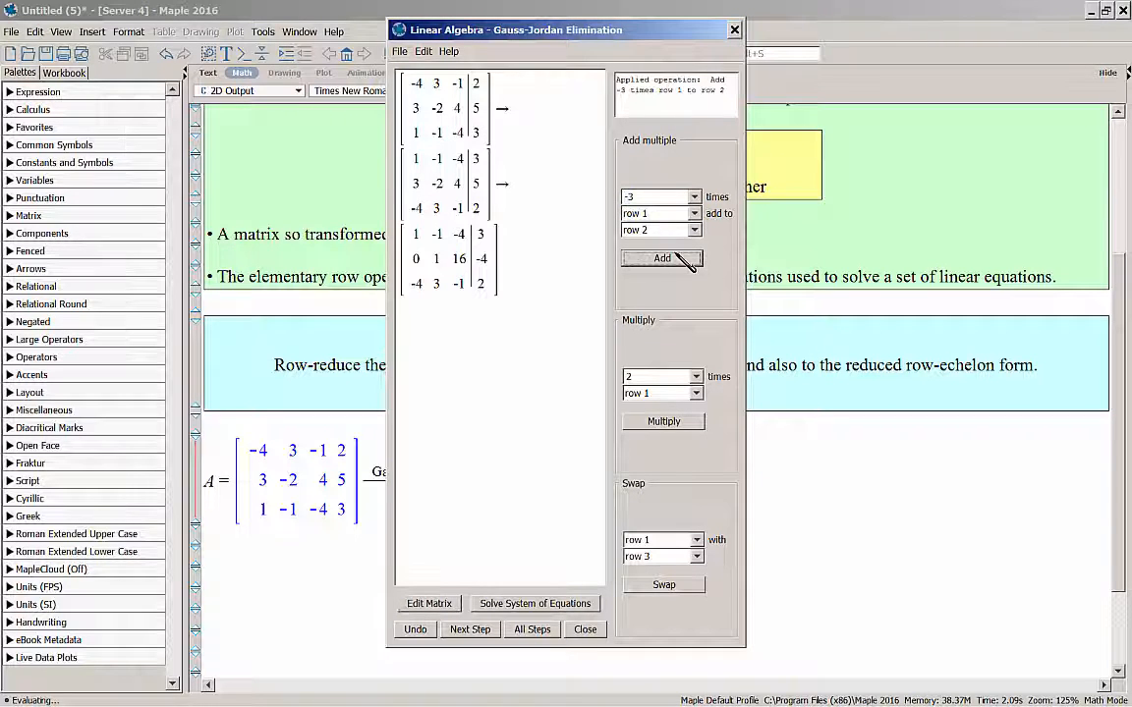
# Add 4 times row 1 to row 3 of the matrix in the Gauss-Jordan tutor
pyautogui.click(696, 196)
pyautogui.scroll(-3, 678, 285)
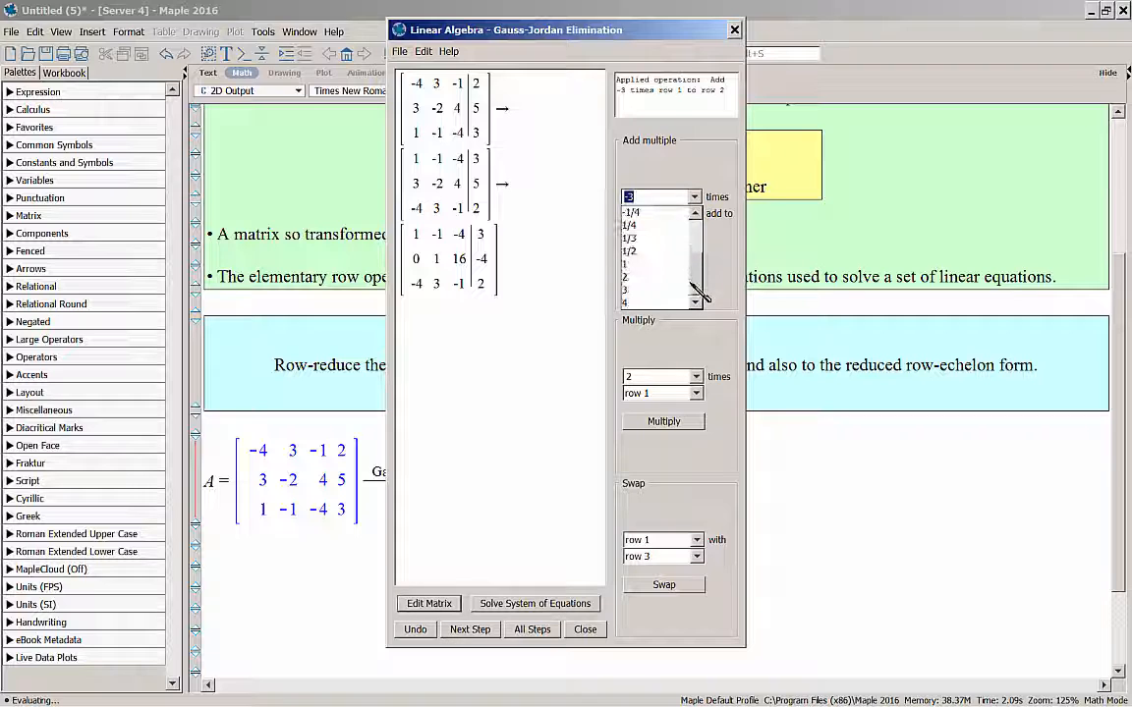
pyautogui.click(678, 304)
pyautogui.click(661, 229)
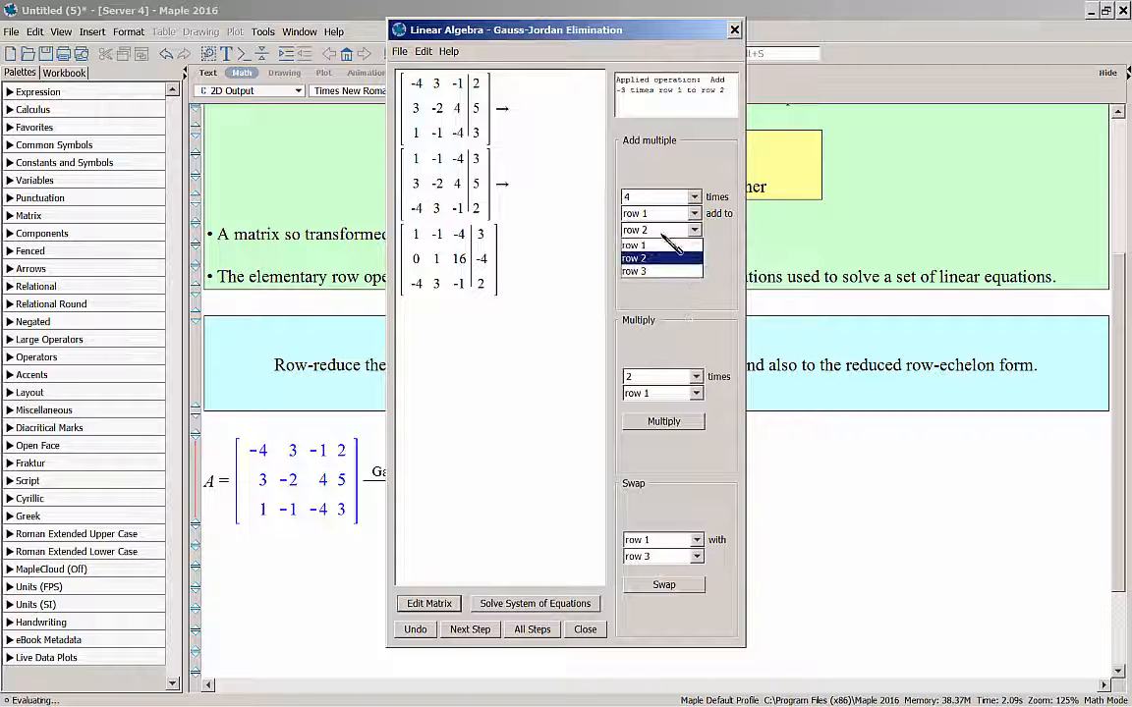
pyautogui.click(657, 271)
pyautogui.click(662, 259)
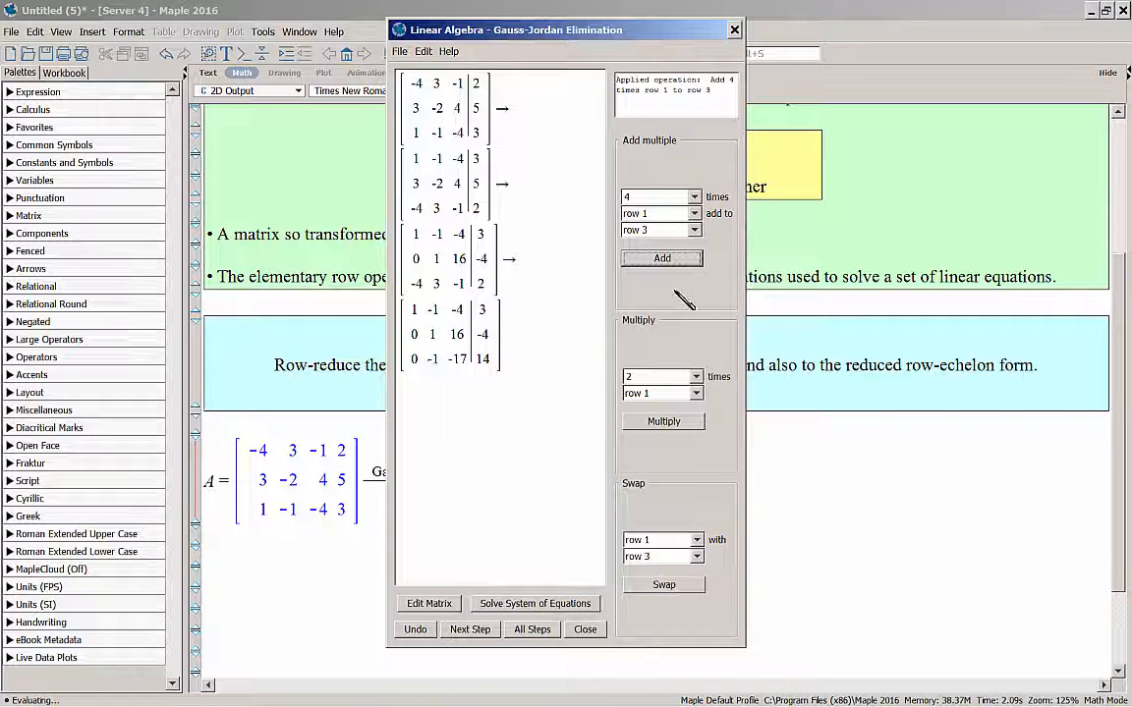
# Add 1 times row 2 to row 3 to clear the second-column entry below the pivot
pyautogui.click(696, 197)
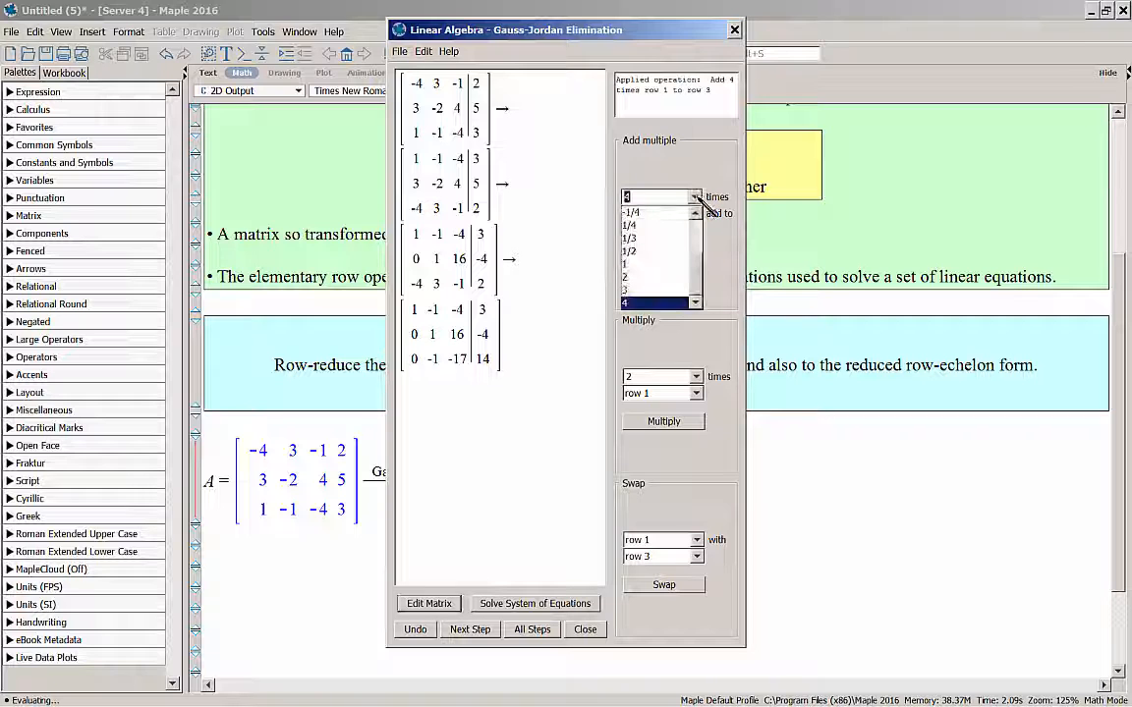
pyautogui.click(655, 264)
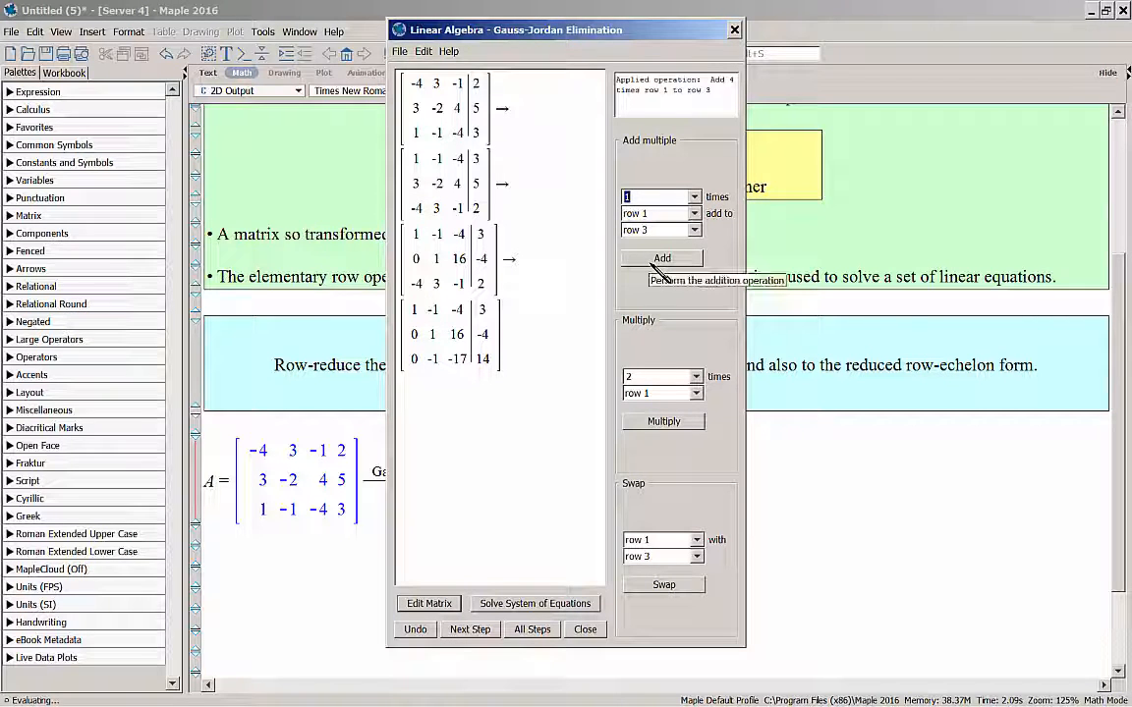
pyautogui.click(654, 213)
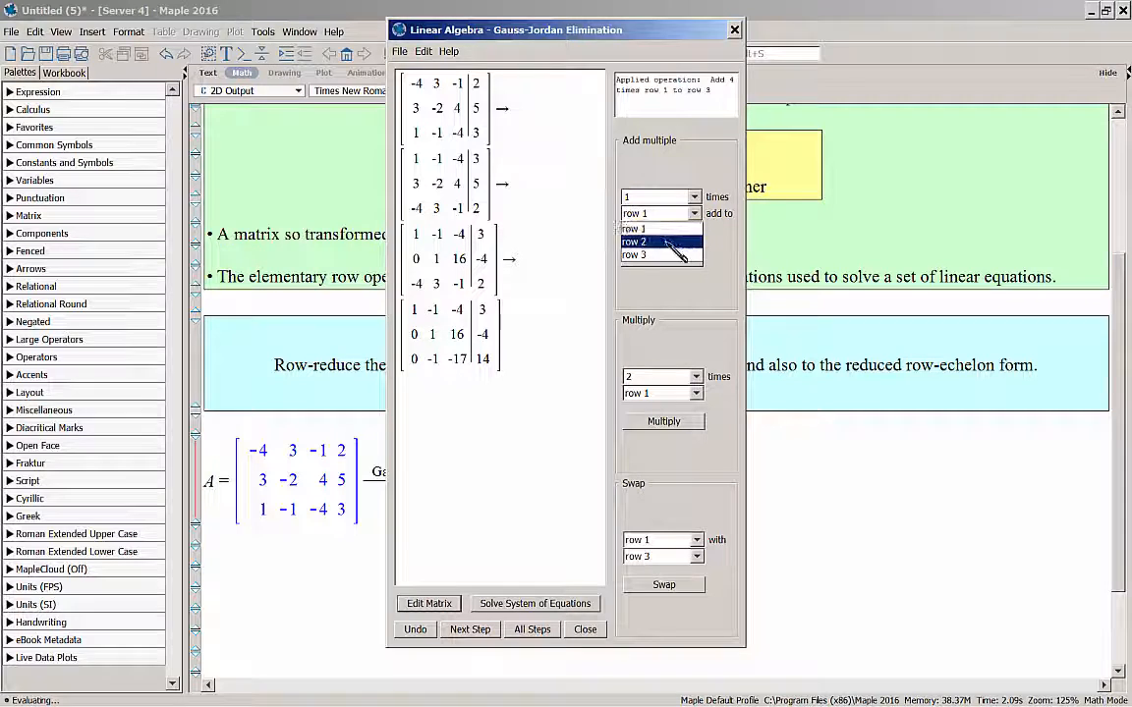
pyautogui.click(674, 242)
pyautogui.click(662, 257)
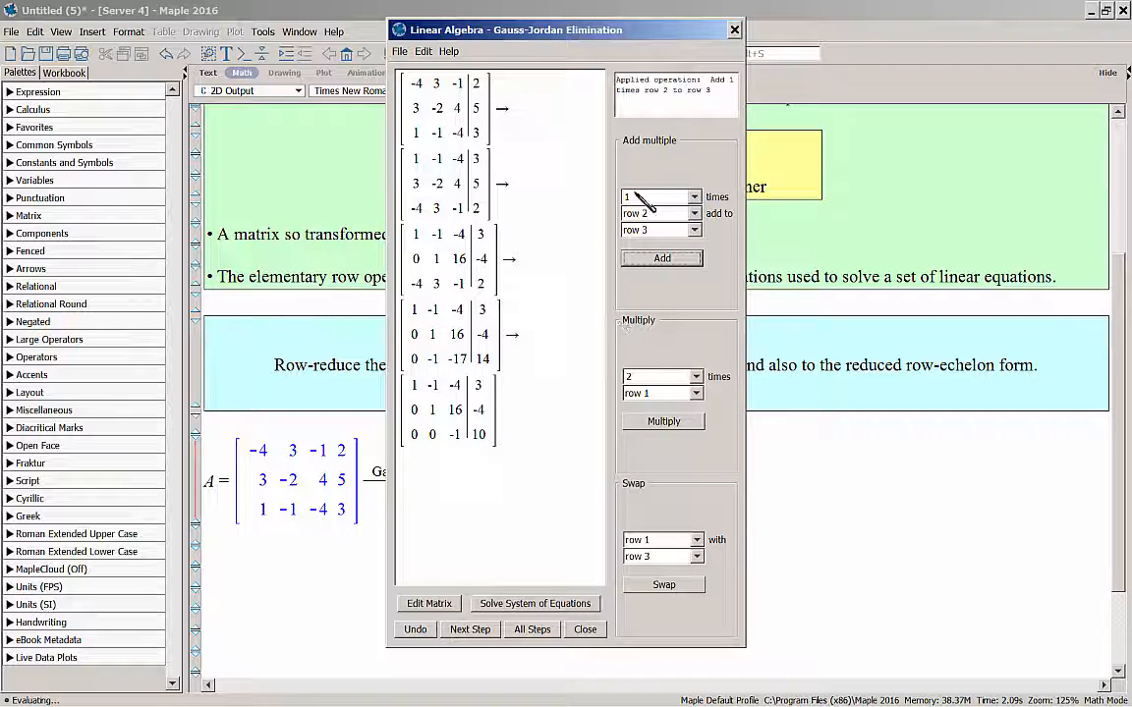
# Add 1 times row 2 to row 1 to clear the second-column entry above the pivot
pyautogui.click(694, 230)
pyautogui.click(677, 242)
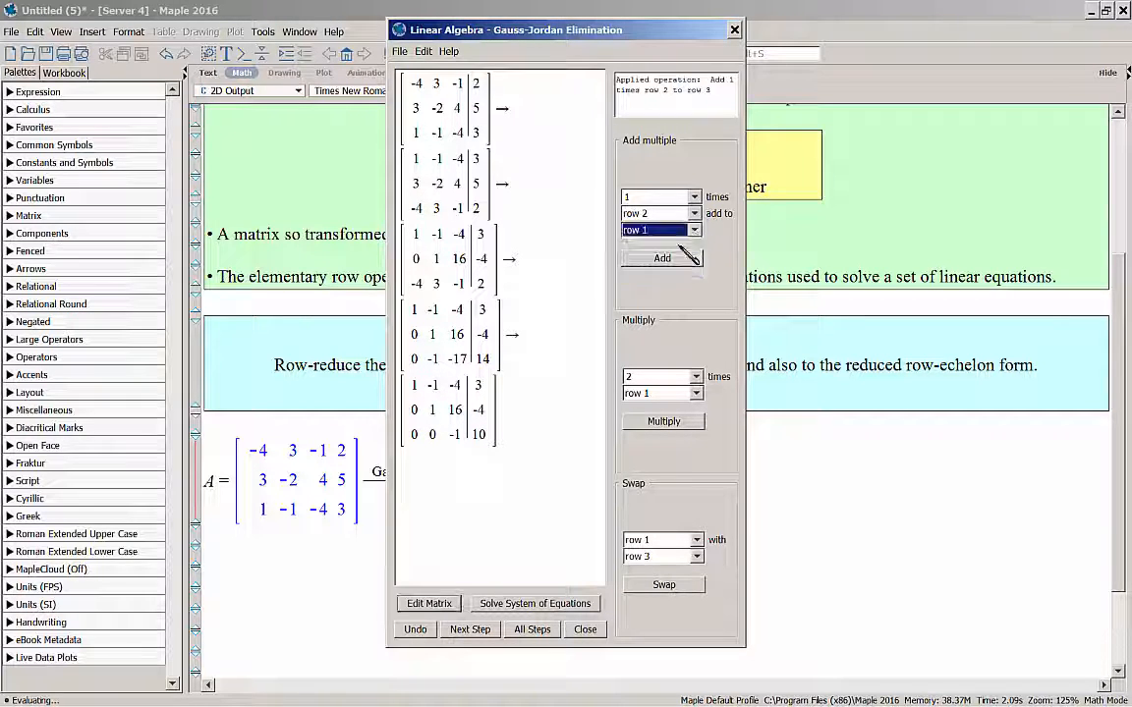
pyautogui.click(668, 257)
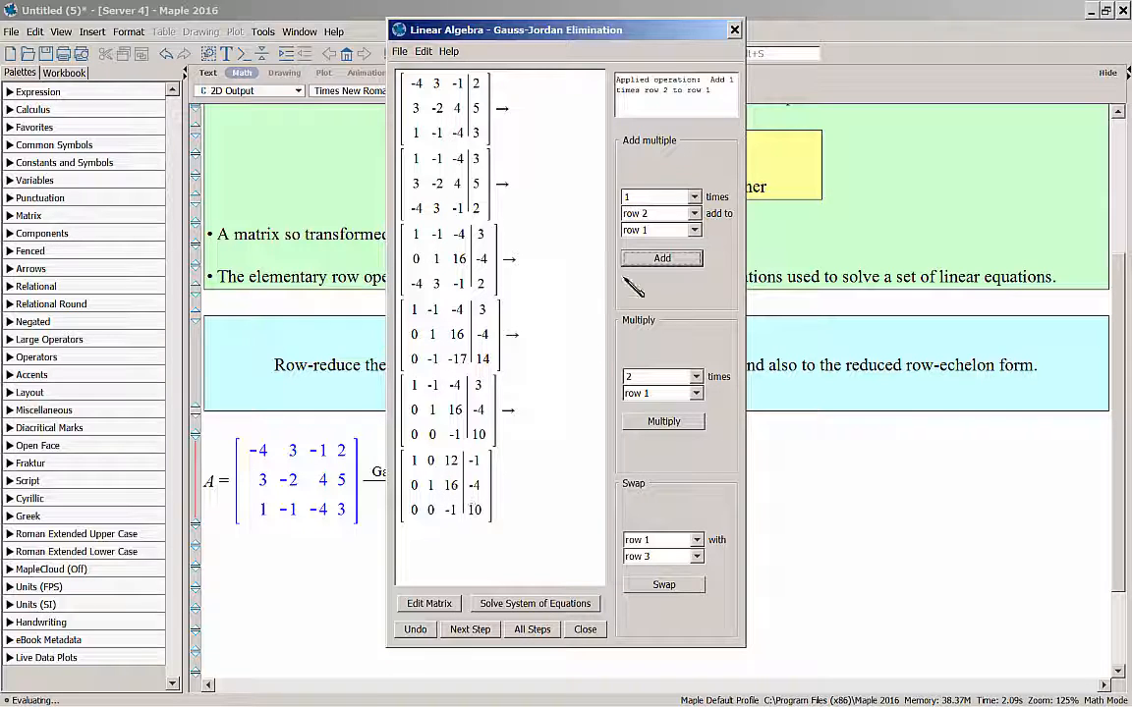
# Add 16 times row 3 to row 2 to clear the third-column entry of row 2
pyautogui.click(693, 198)
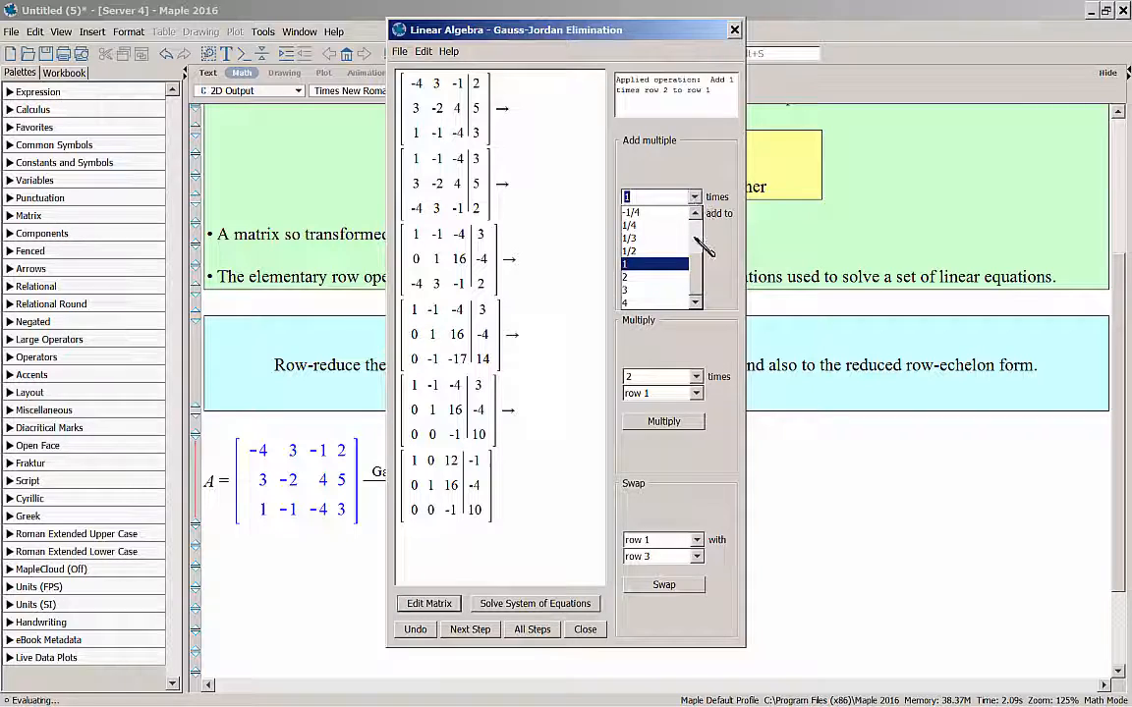
pyautogui.moveTo(696, 269); pyautogui.dragTo(703, 217)
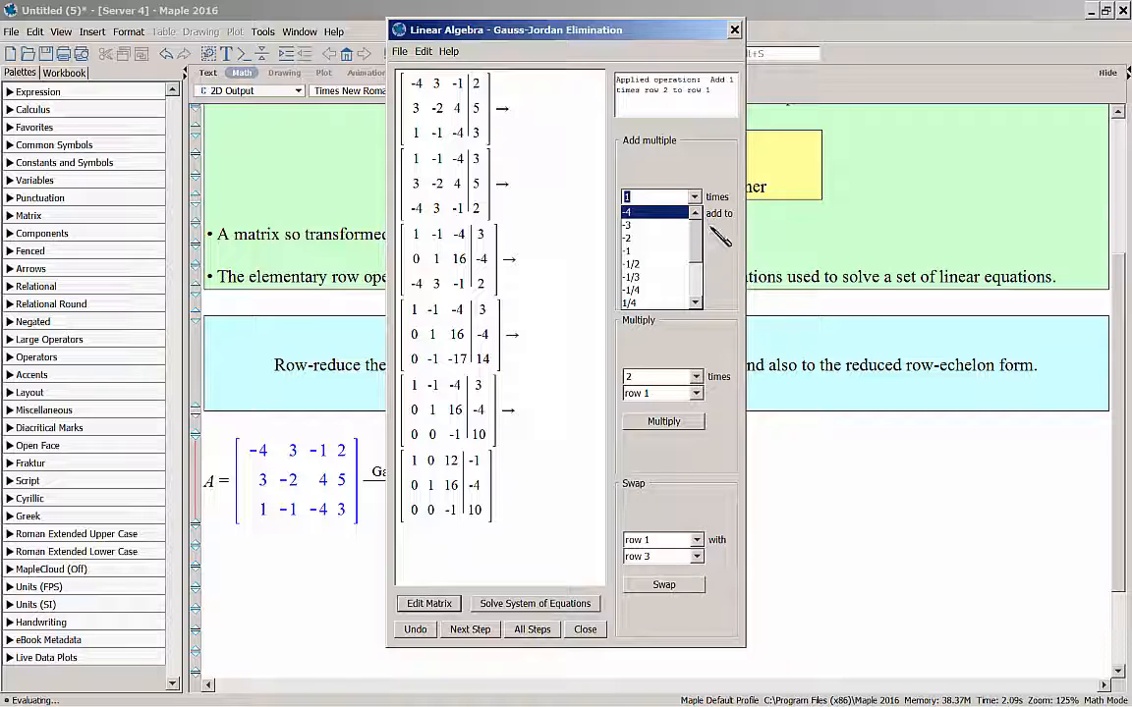
pyautogui.click(713, 230)
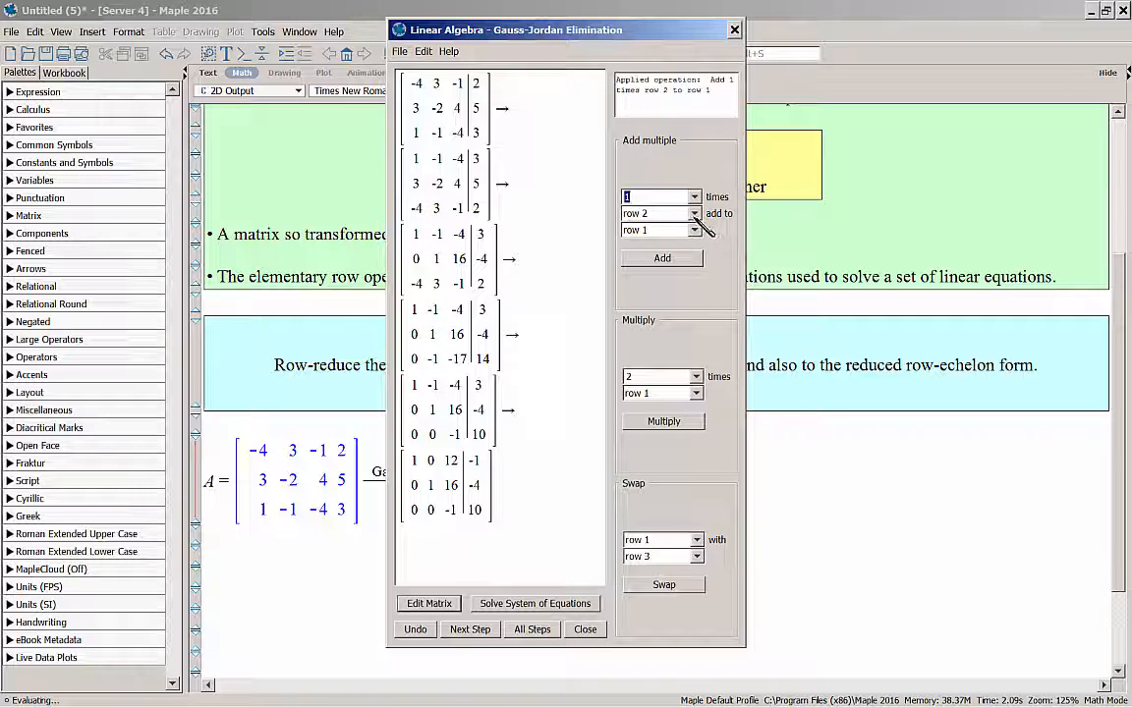
pyautogui.click(650, 213)
pyautogui.click(691, 255)
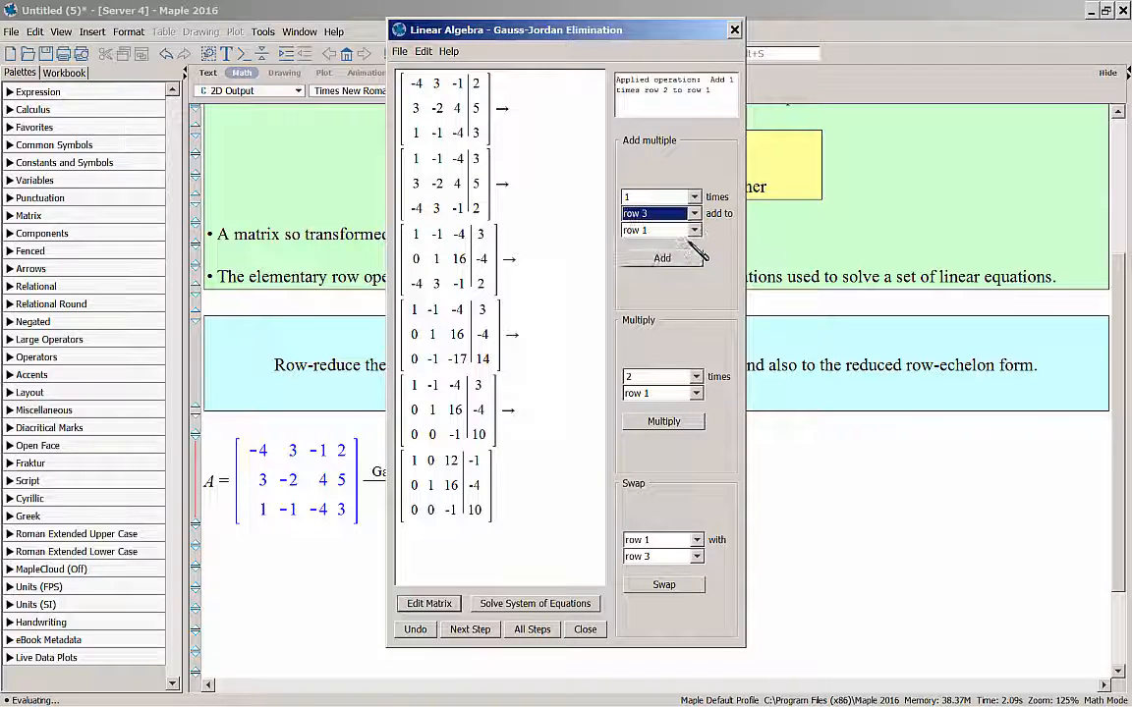
pyautogui.click(695, 197)
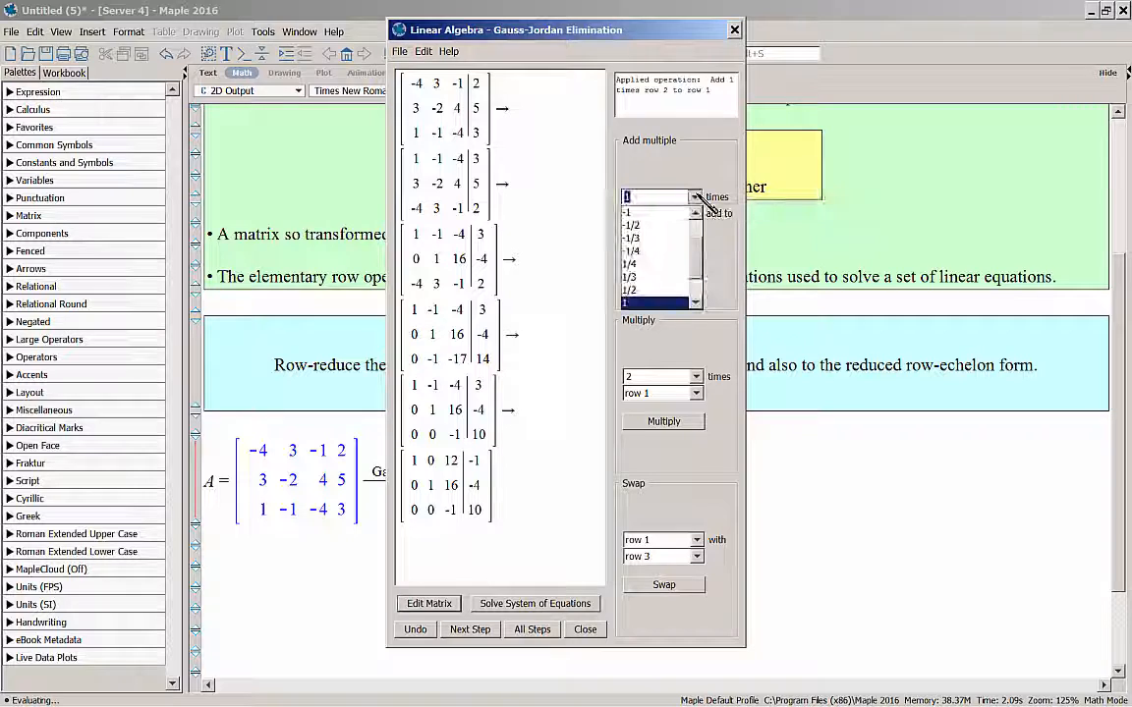
pyautogui.moveTo(696, 254); pyautogui.dragTo(686, 224)
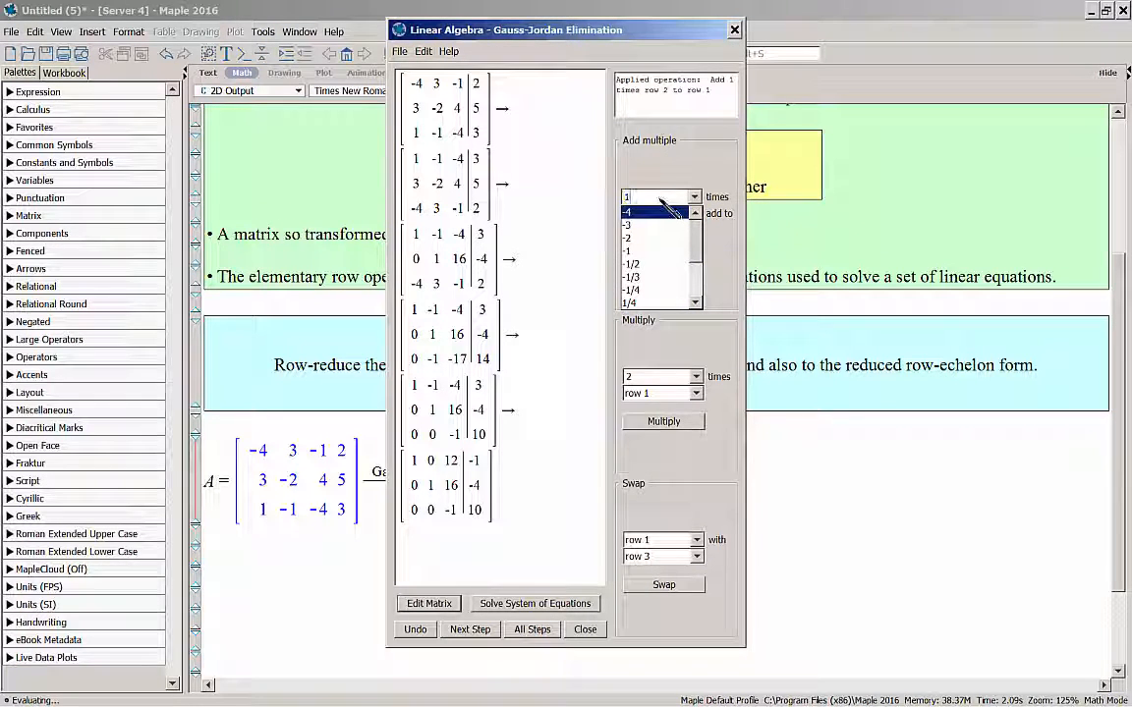
pyautogui.write('6')
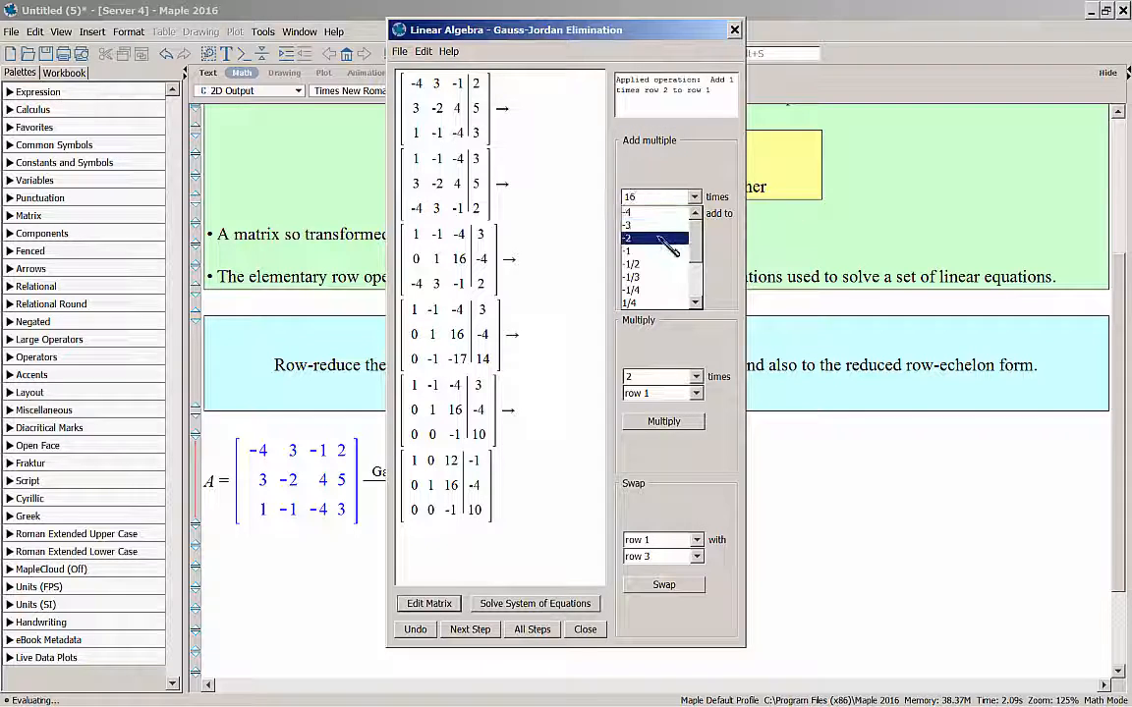
pyautogui.press('Return')
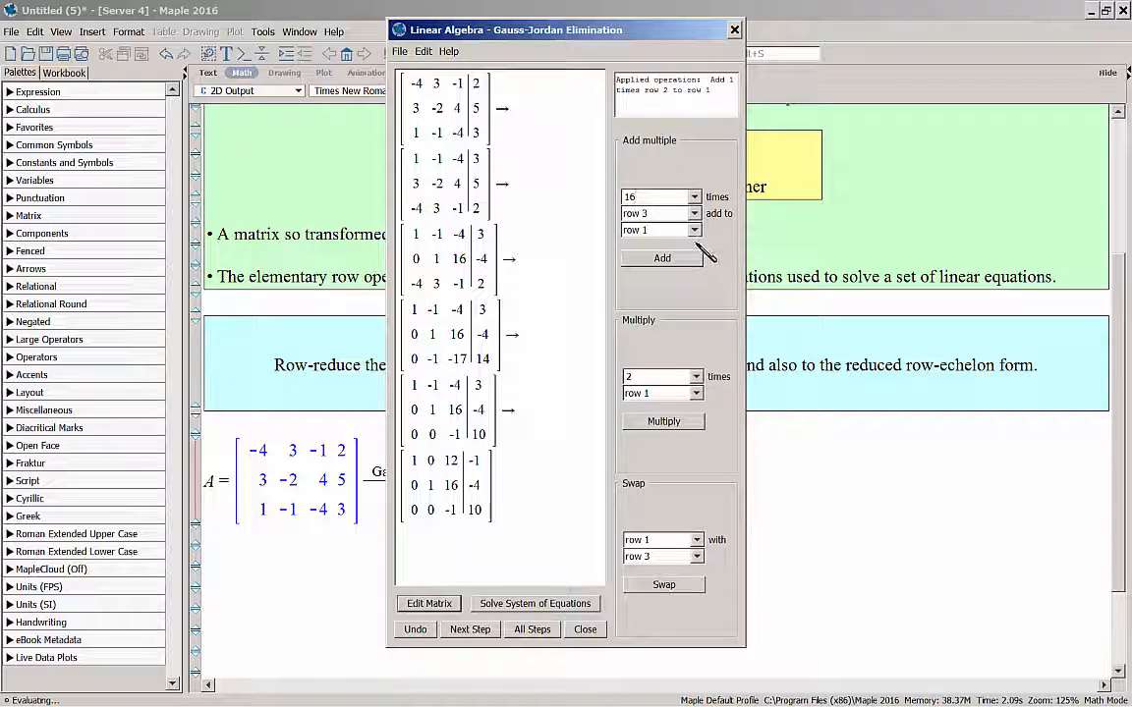
pyautogui.click(695, 231)
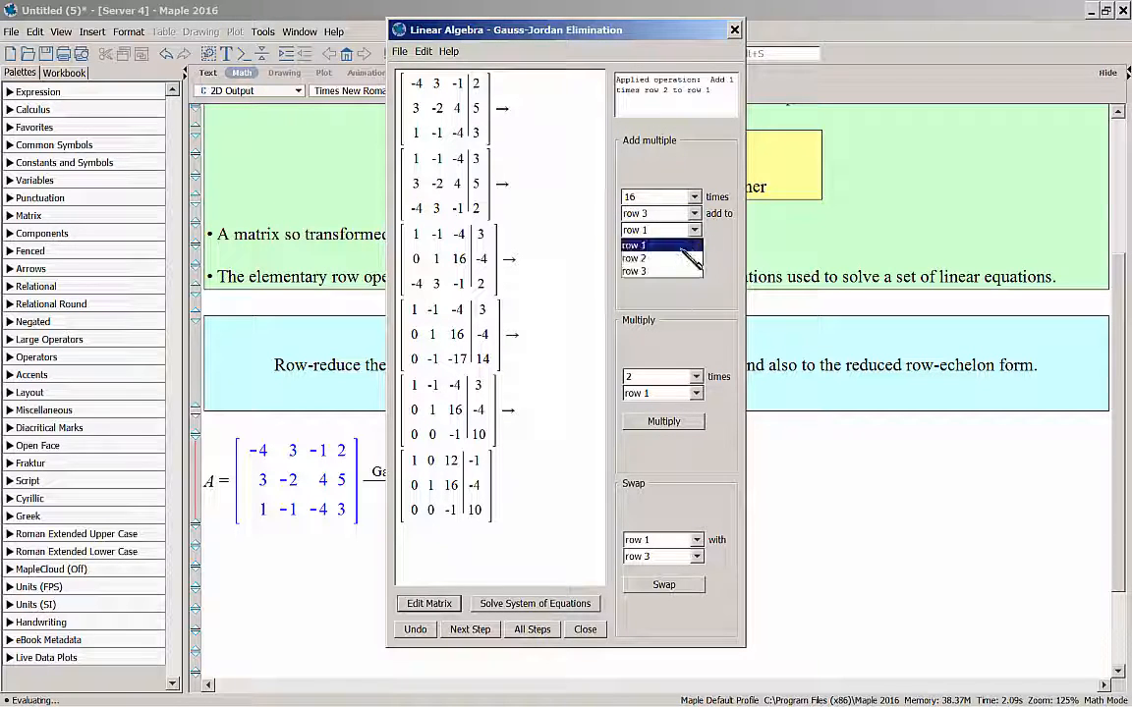
pyautogui.click(675, 259)
pyautogui.click(676, 259)
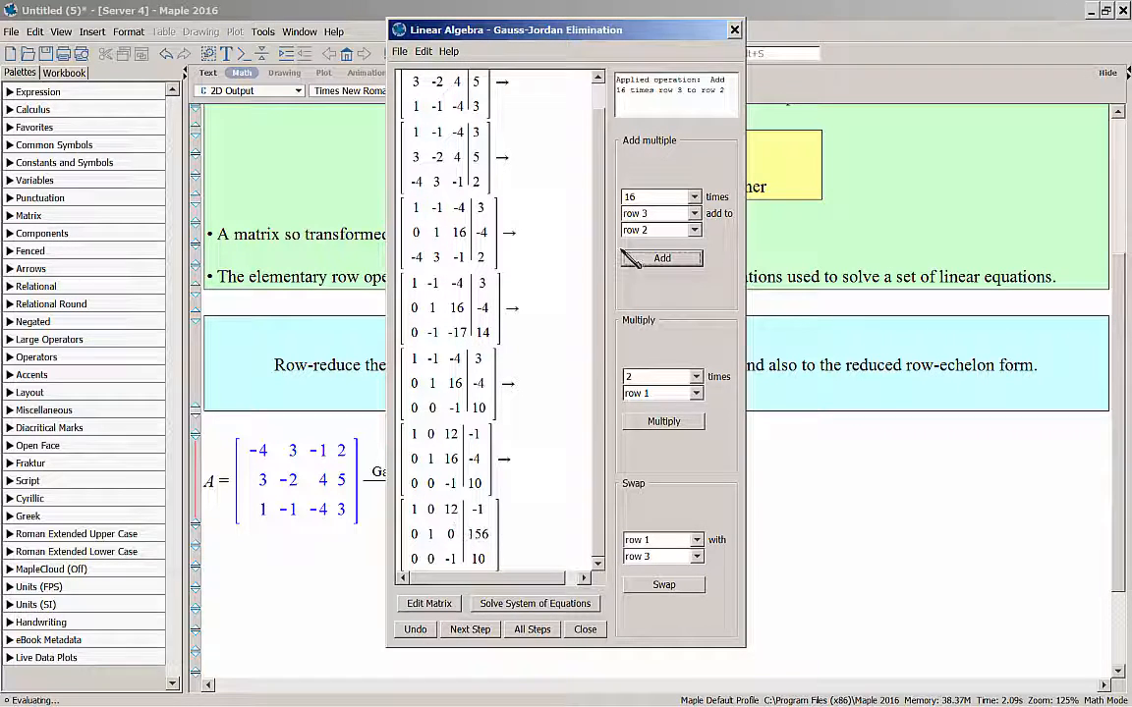
# Add 12 times row 3 to row 1 to clear the third-column entry of row 1
pyautogui.click(644, 197)
pyautogui.press('BackSpace')
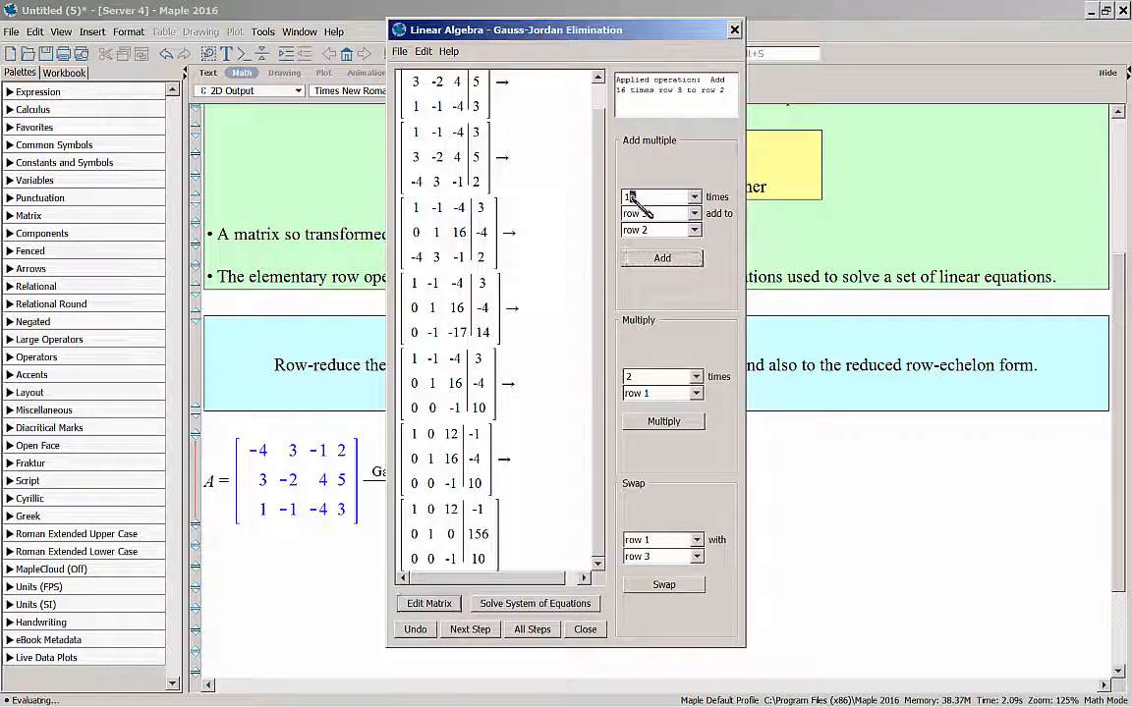
pyautogui.write('2')
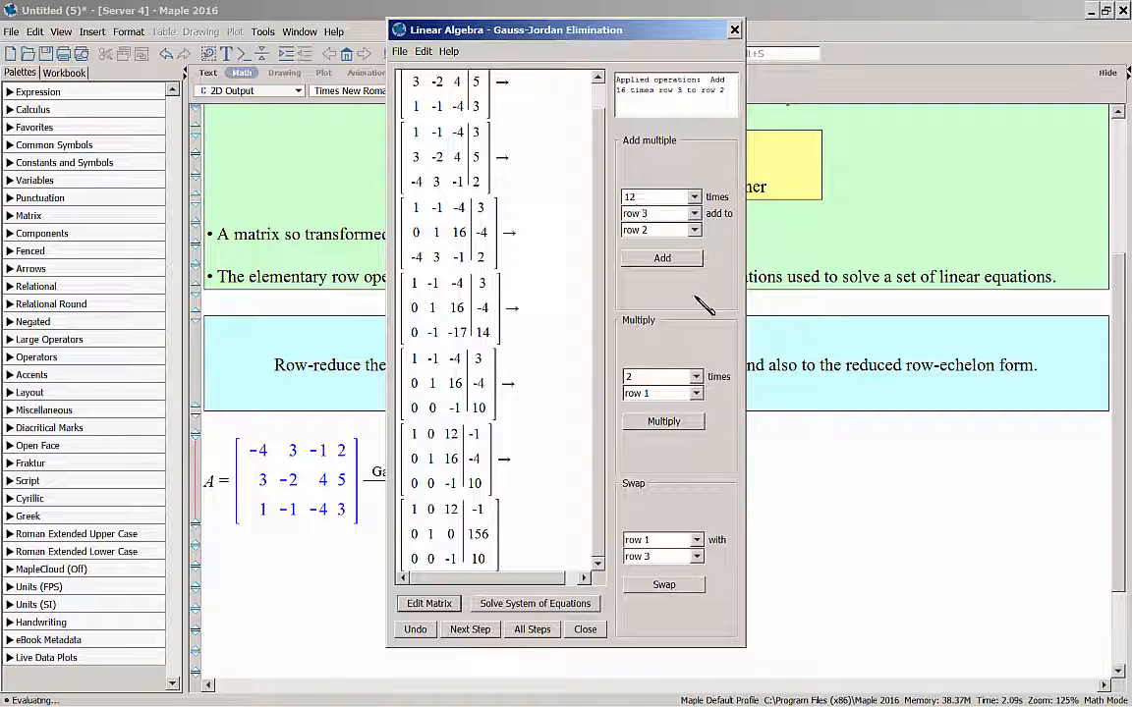
pyautogui.click(695, 230)
pyautogui.click(699, 243)
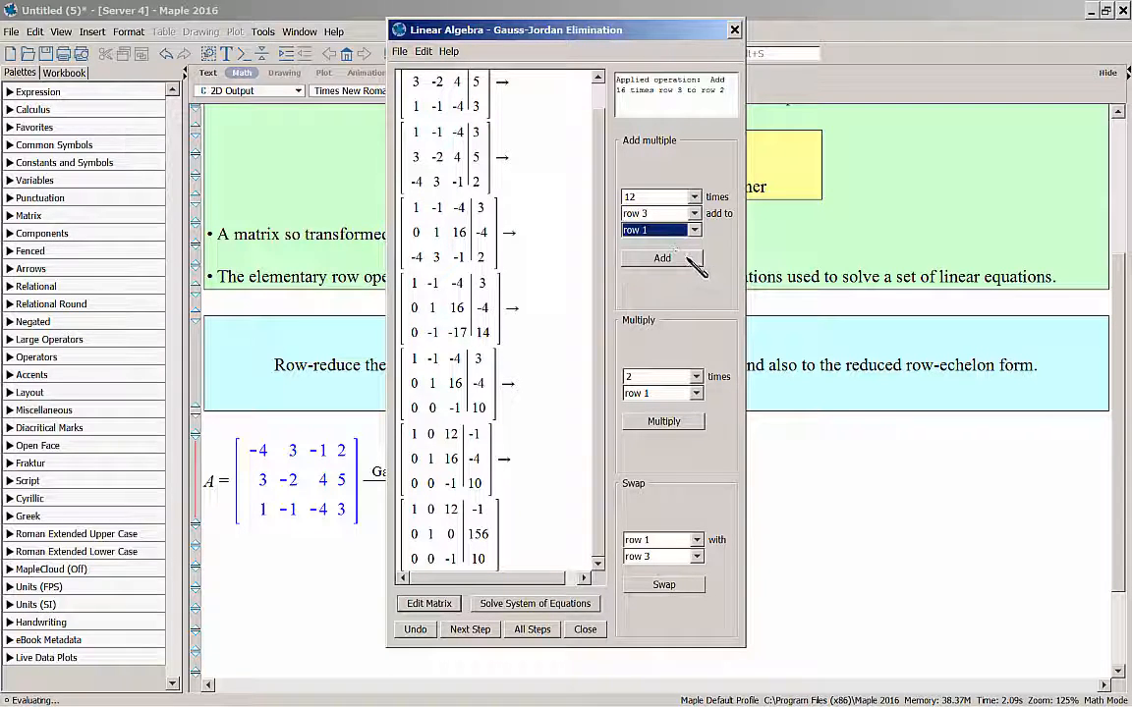
pyautogui.click(662, 259)
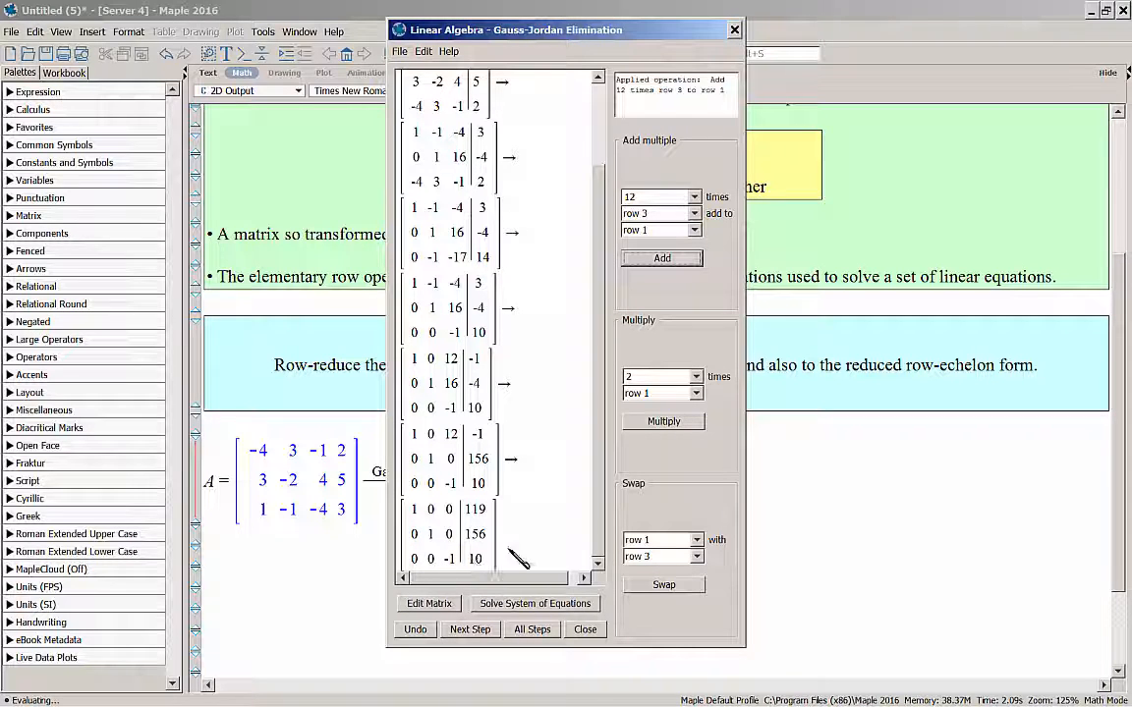
# Multiply row 3 by -1 to bring the matrix to reduced row-echelon form, and dismiss the message
pyautogui.click(696, 377)
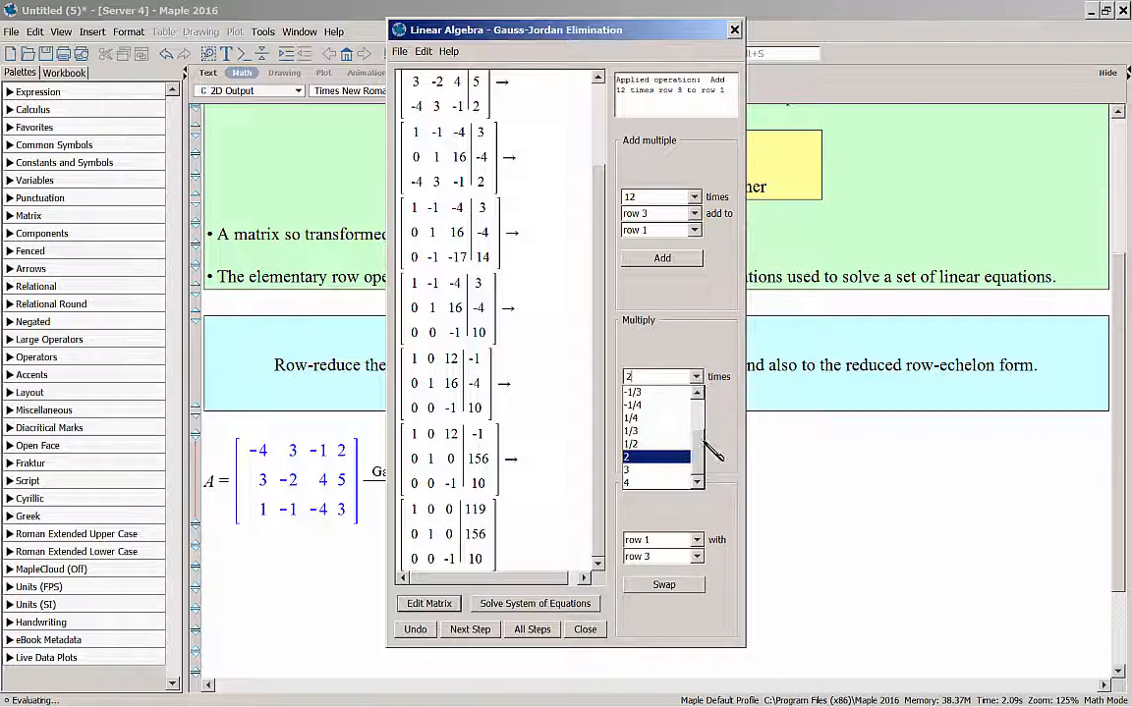
pyautogui.click(696, 393)
pyautogui.click(668, 431)
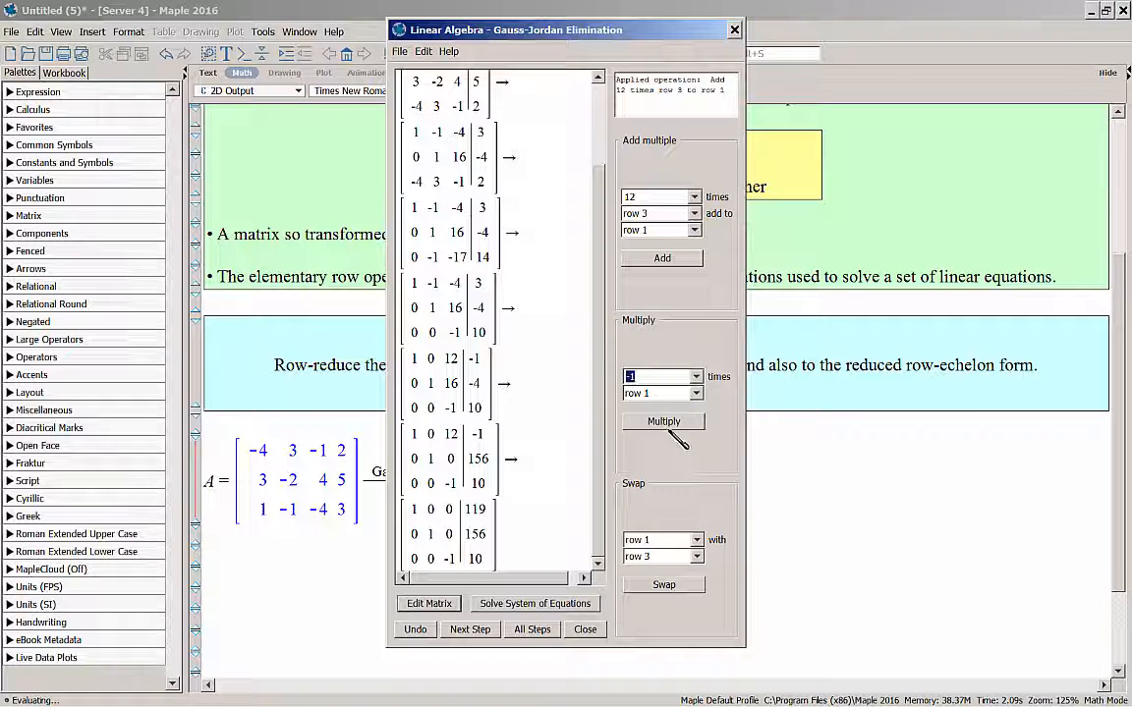
pyautogui.click(696, 393)
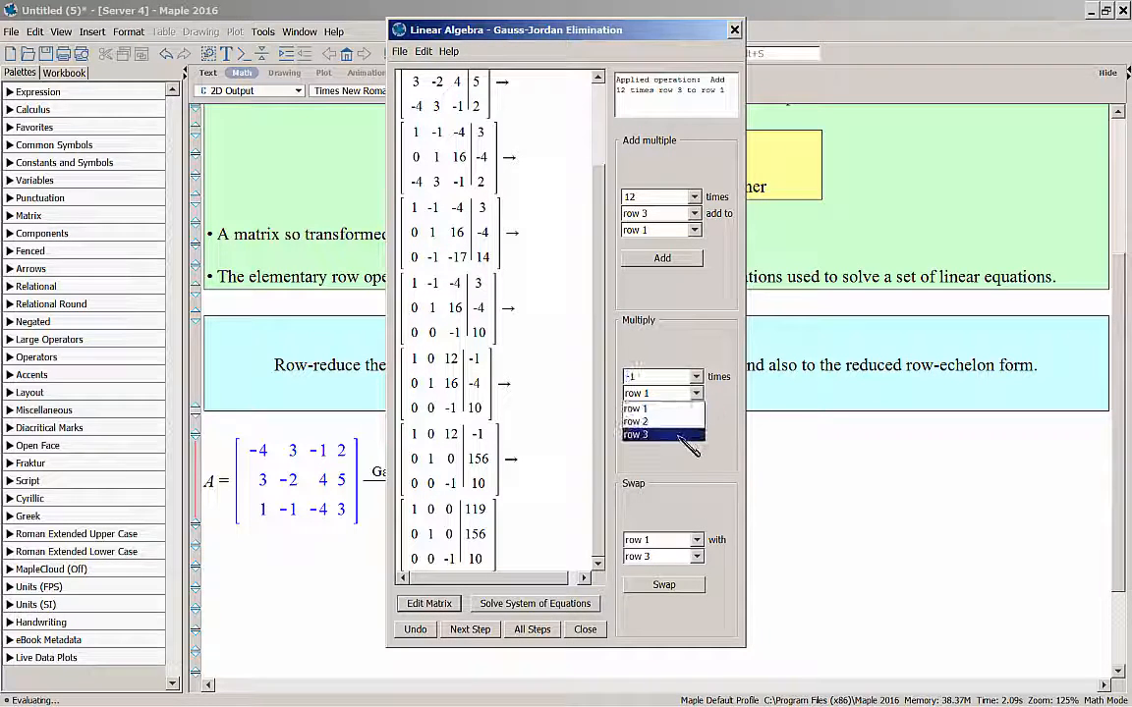
pyautogui.click(656, 440)
pyautogui.click(650, 425)
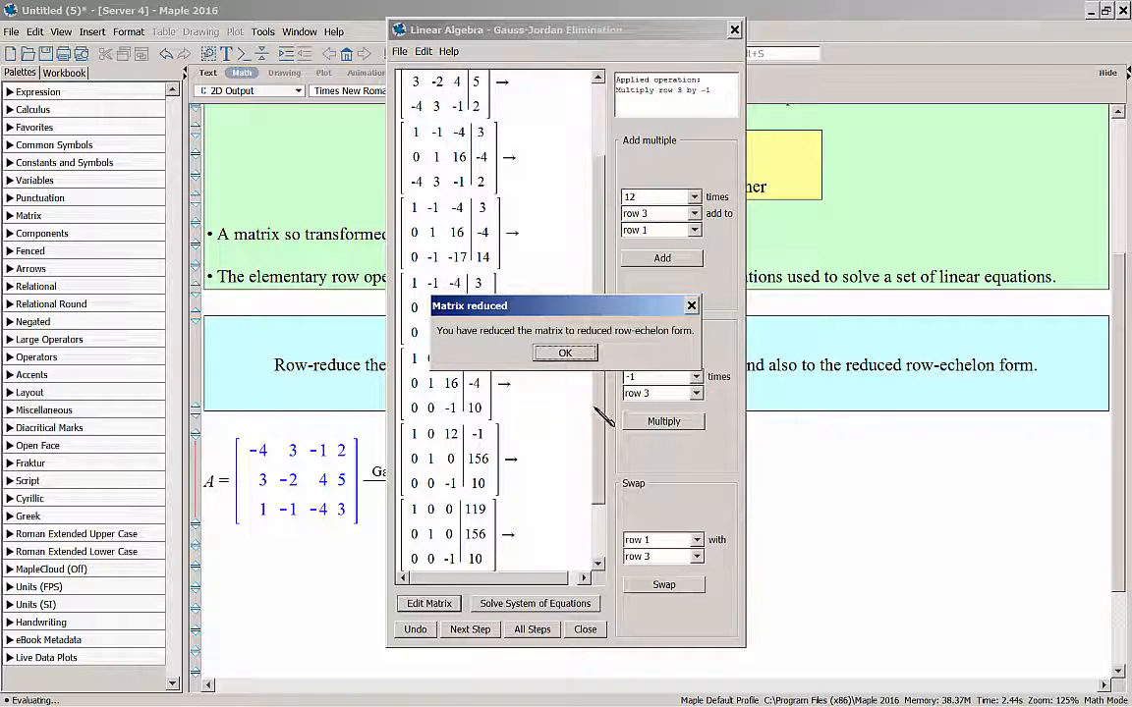
pyautogui.click(564, 353)
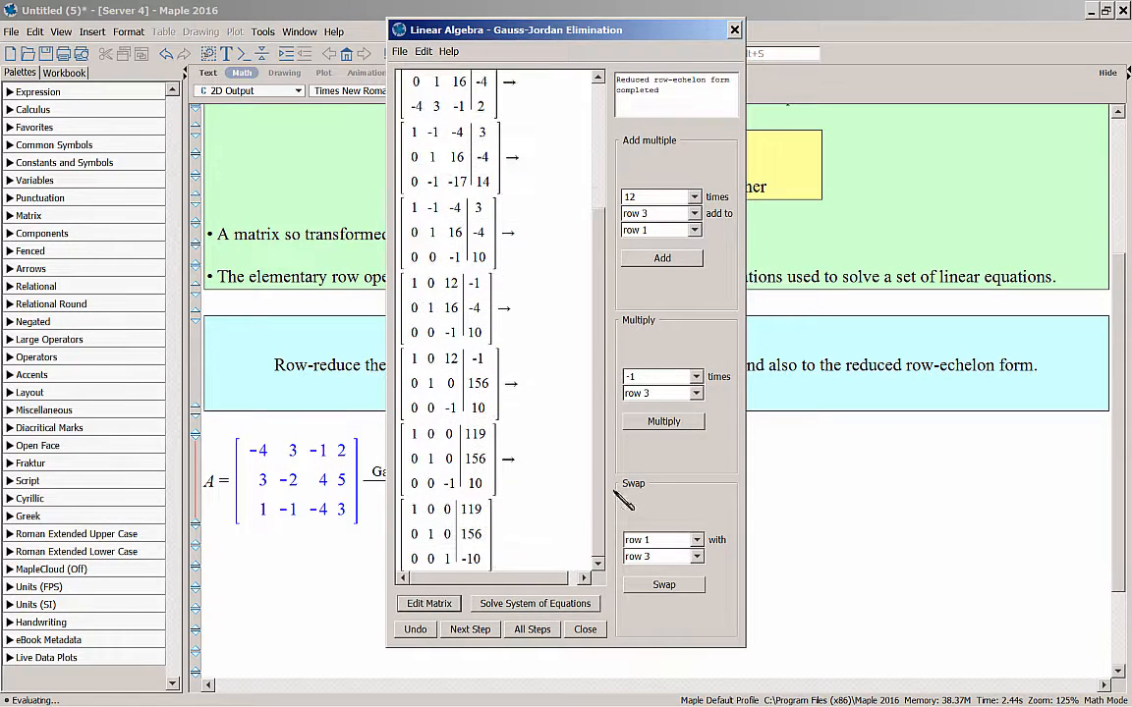
# Highlight the final matrix in the Gauss-Jordan Elimination tutor, clear the highlight, and close the tutor
pyautogui.click(414, 505)
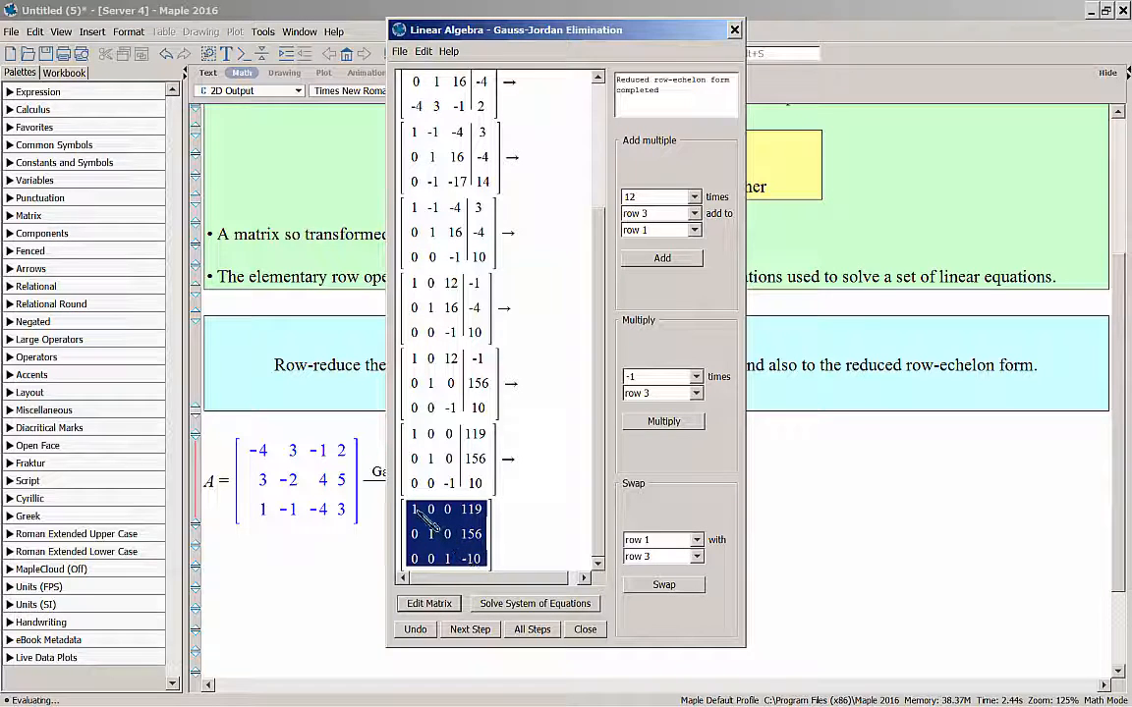
pyautogui.click(537, 523)
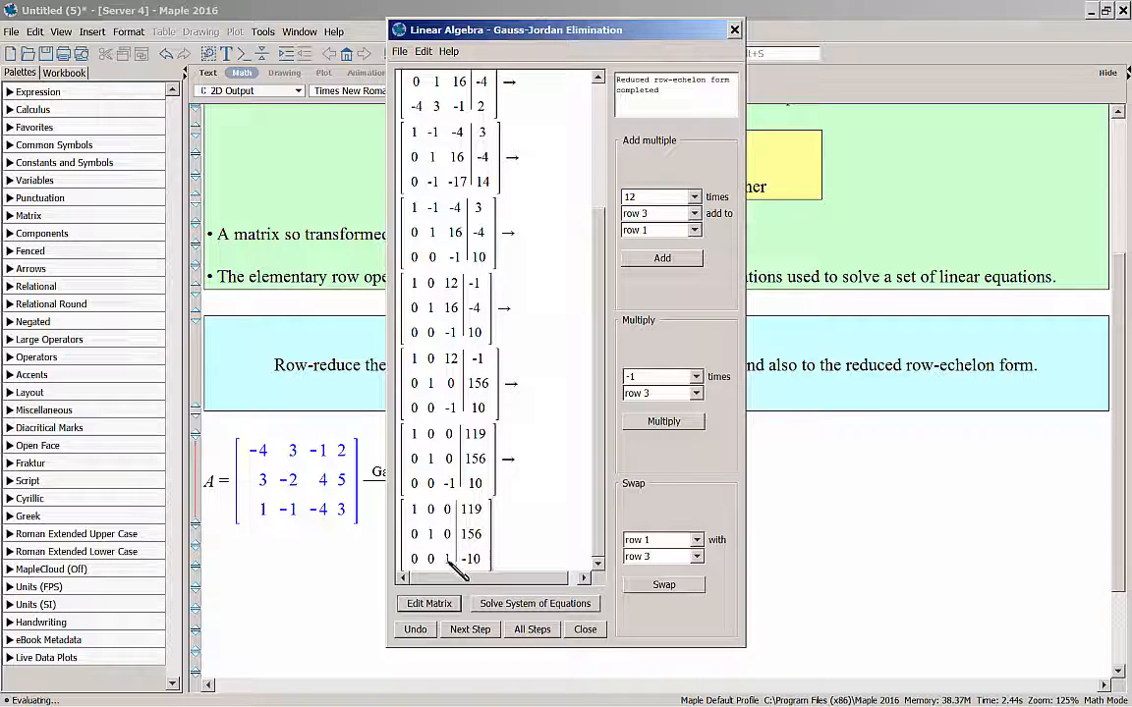
pyautogui.click(586, 630)
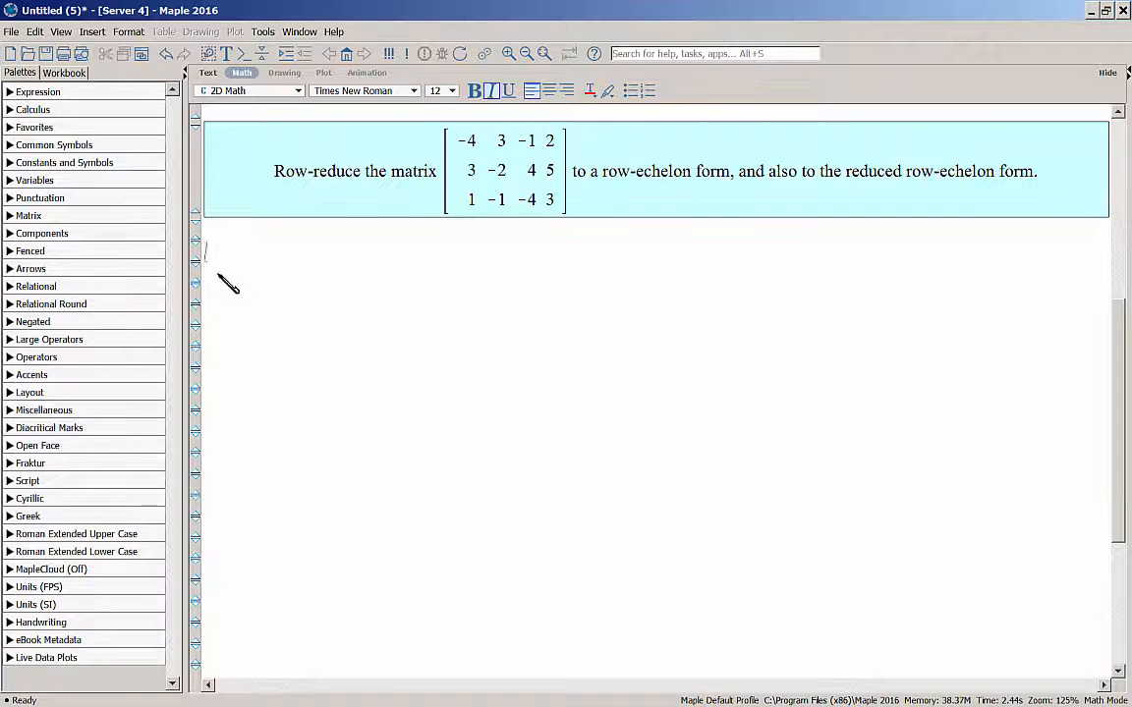
# Evaluate matrix A on a new line and exchange rows 1 and 3 of the output using the Student Linear Algebra elementary operations
pyautogui.write('A')
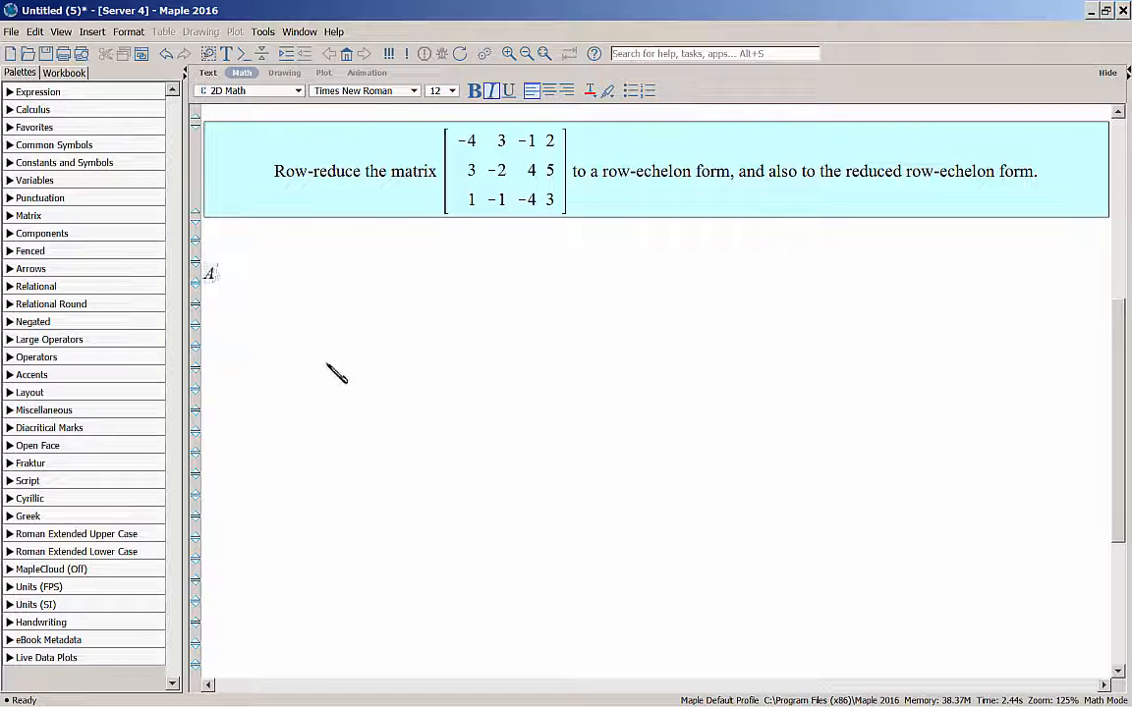
pyautogui.press('Return')
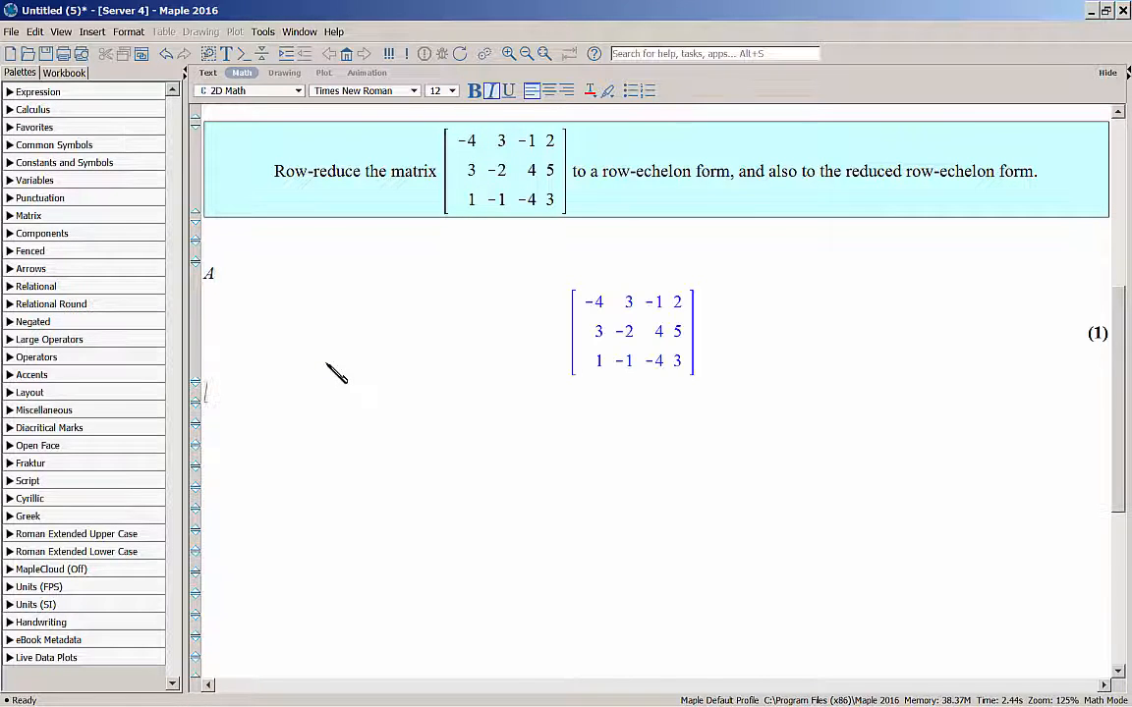
pyautogui.rightClick(636, 331)
pyautogui.moveTo(732, 678)
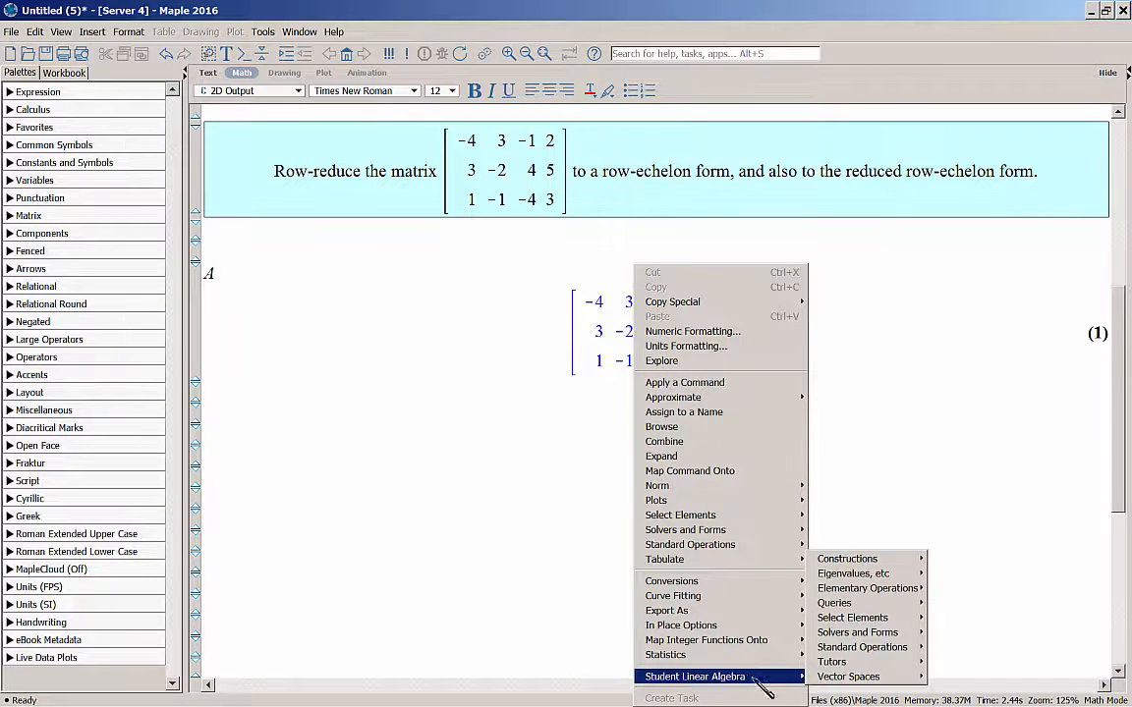
pyautogui.moveTo(855, 605)
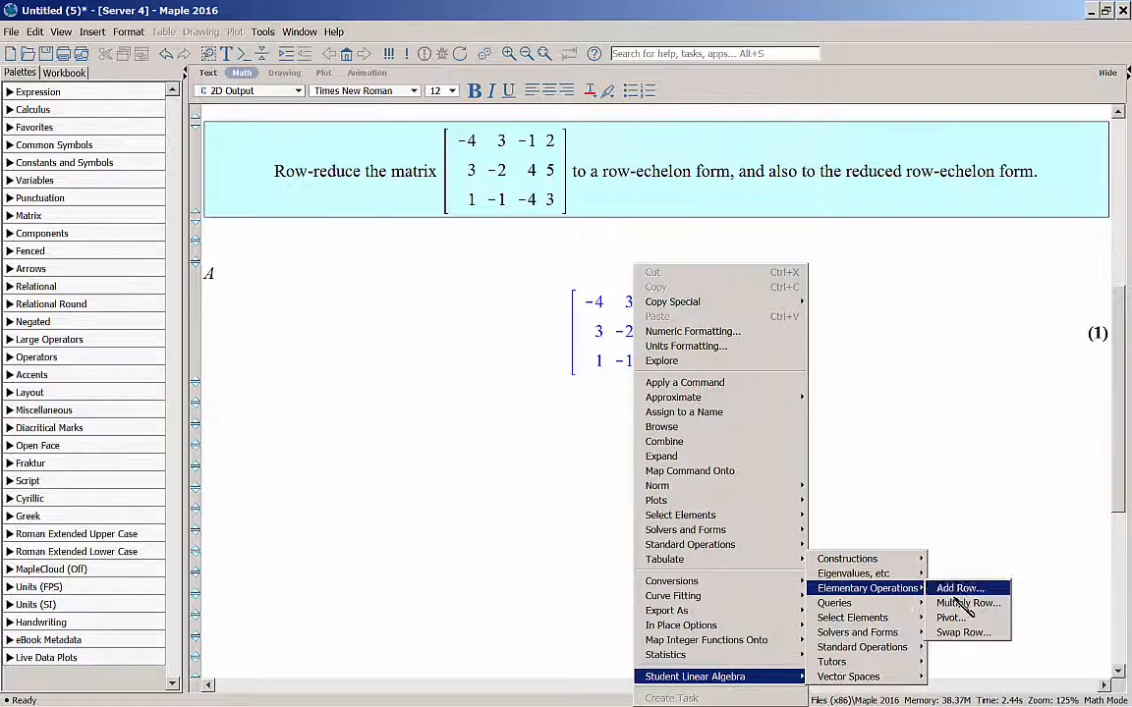
pyautogui.click(963, 633)
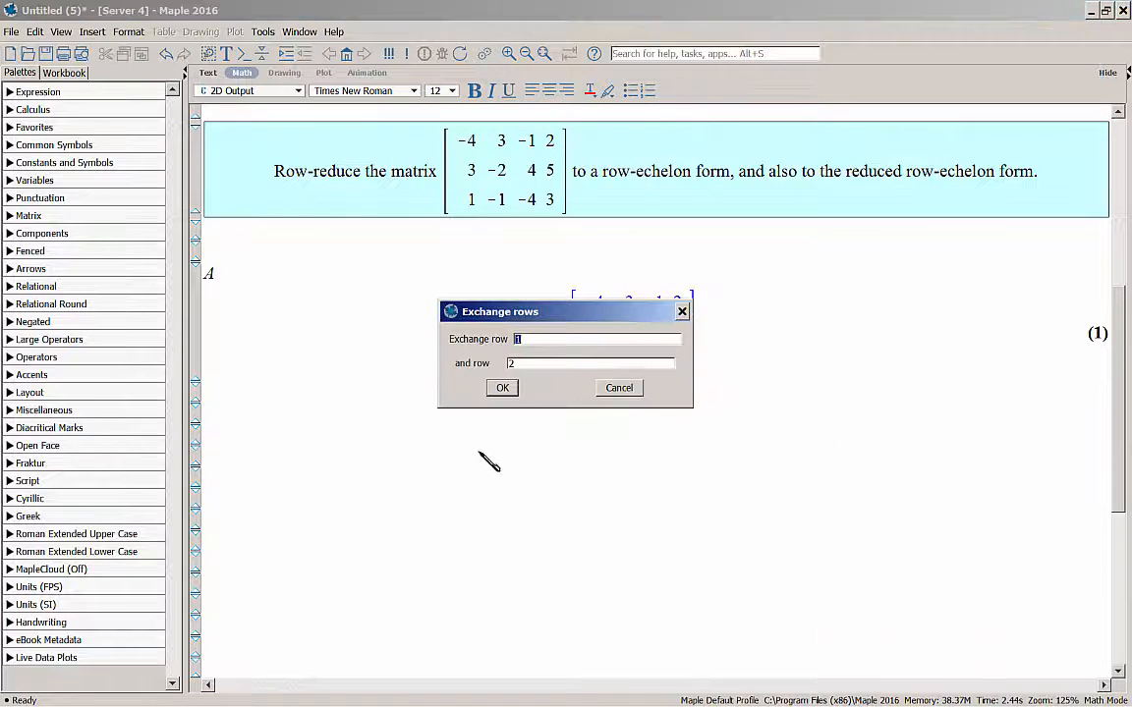
pyautogui.doubleClick(519, 362)
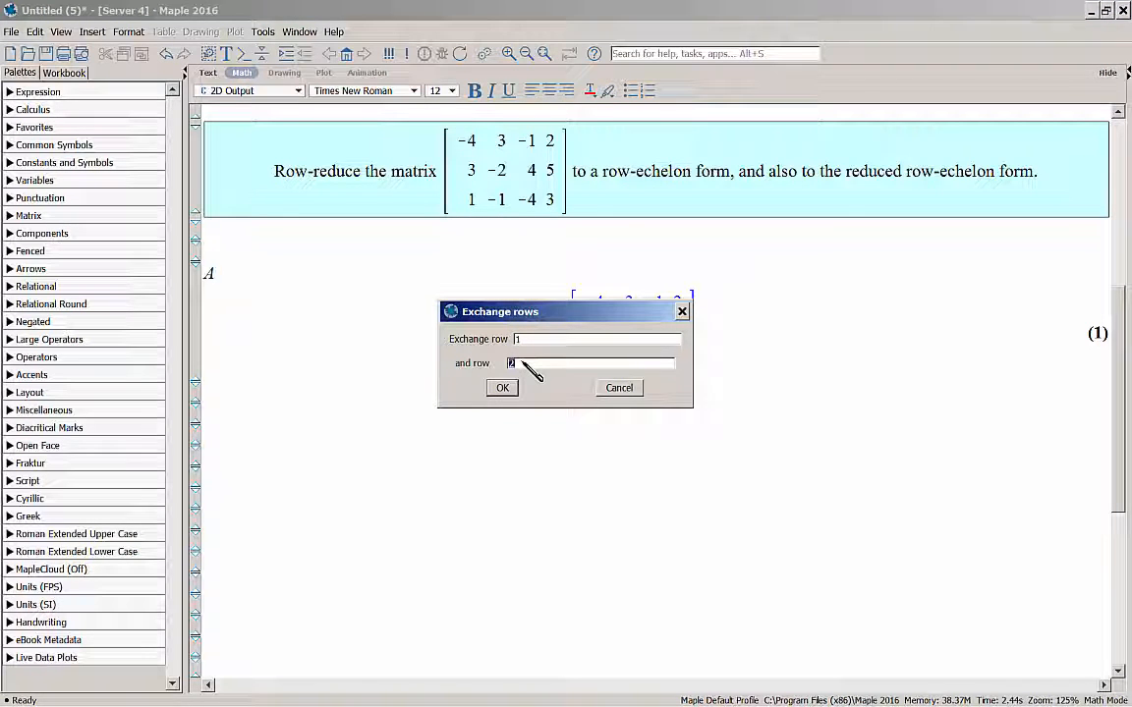
pyautogui.write('3')
pyautogui.click(502, 389)
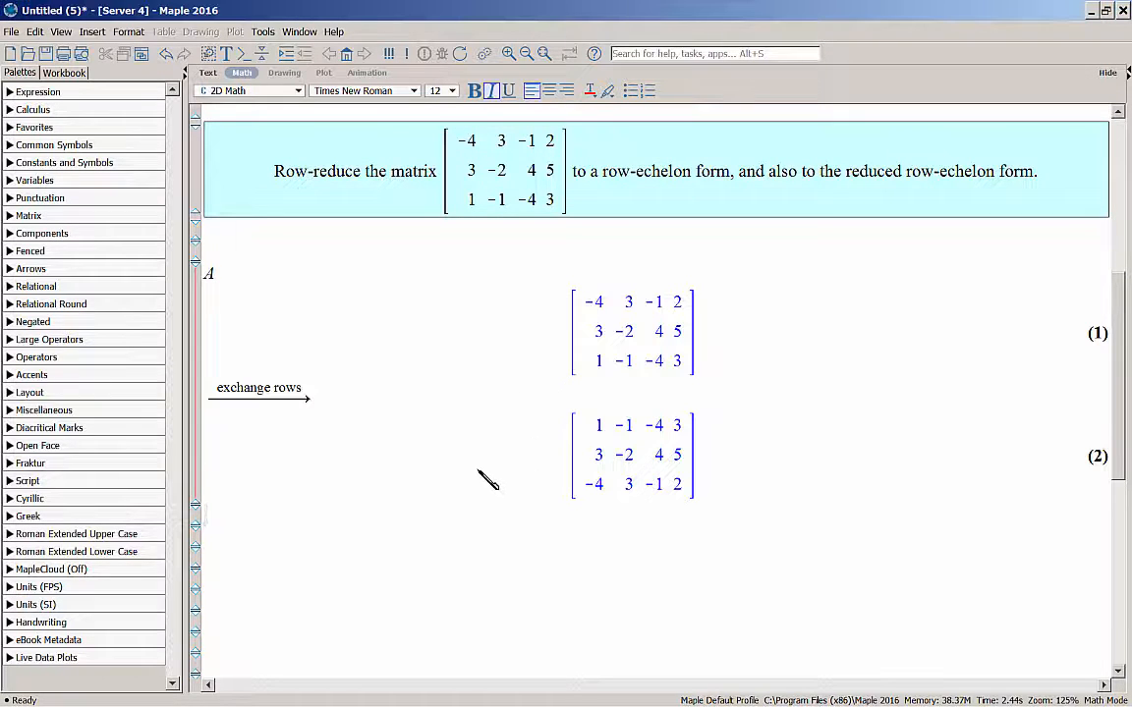
# Add -3 times row 1 to row 2 of the row-exchanged matrix
pyautogui.scroll(-3, 479, 471)
pyautogui.scroll(-1, 479, 471)
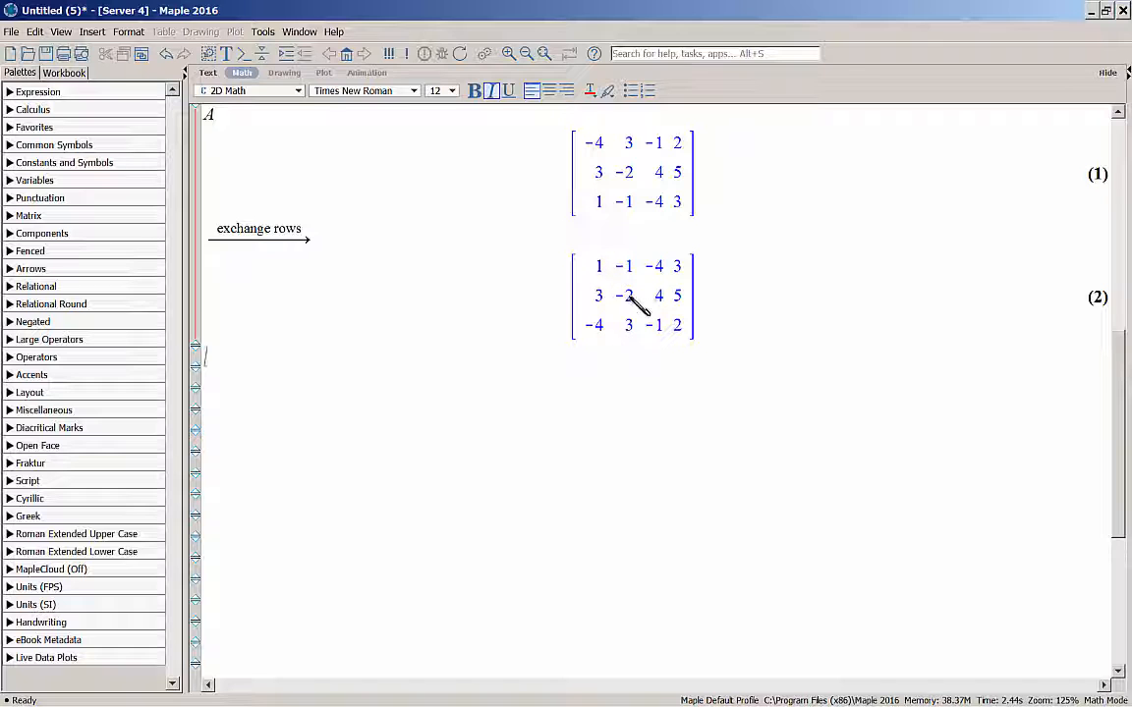
pyautogui.rightClick(631, 295)
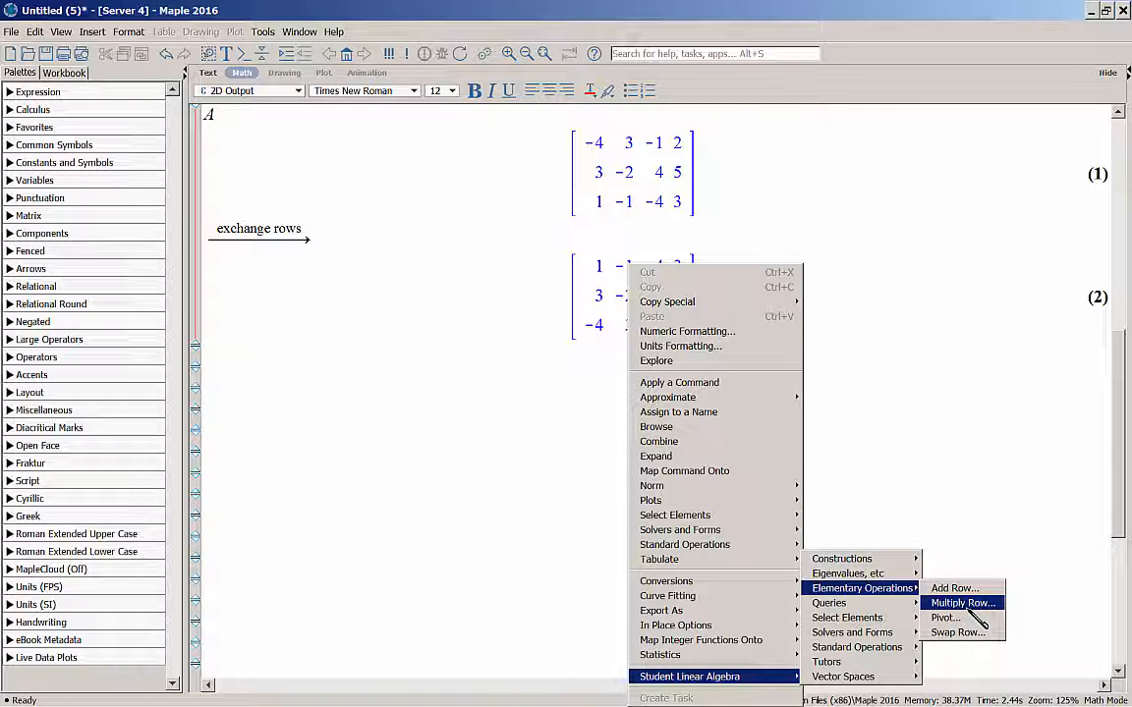
pyautogui.click(977, 592)
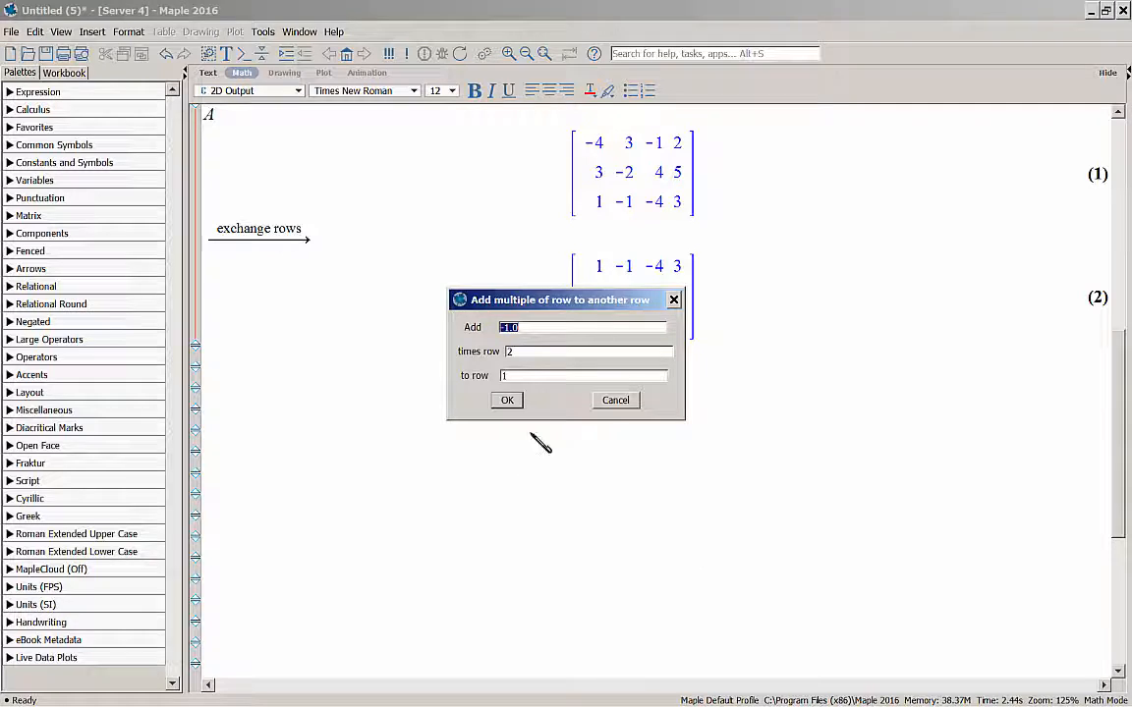
pyautogui.moveTo(560, 306); pyautogui.dragTo(615, 380)
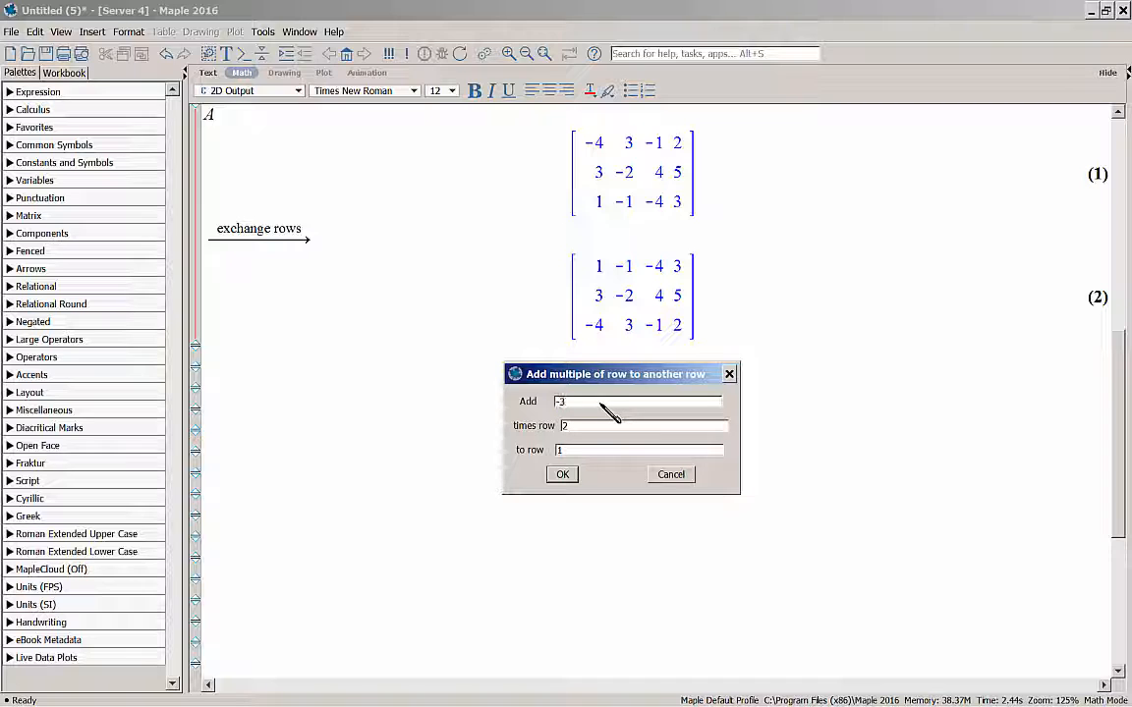
pyautogui.press('BackSpace')
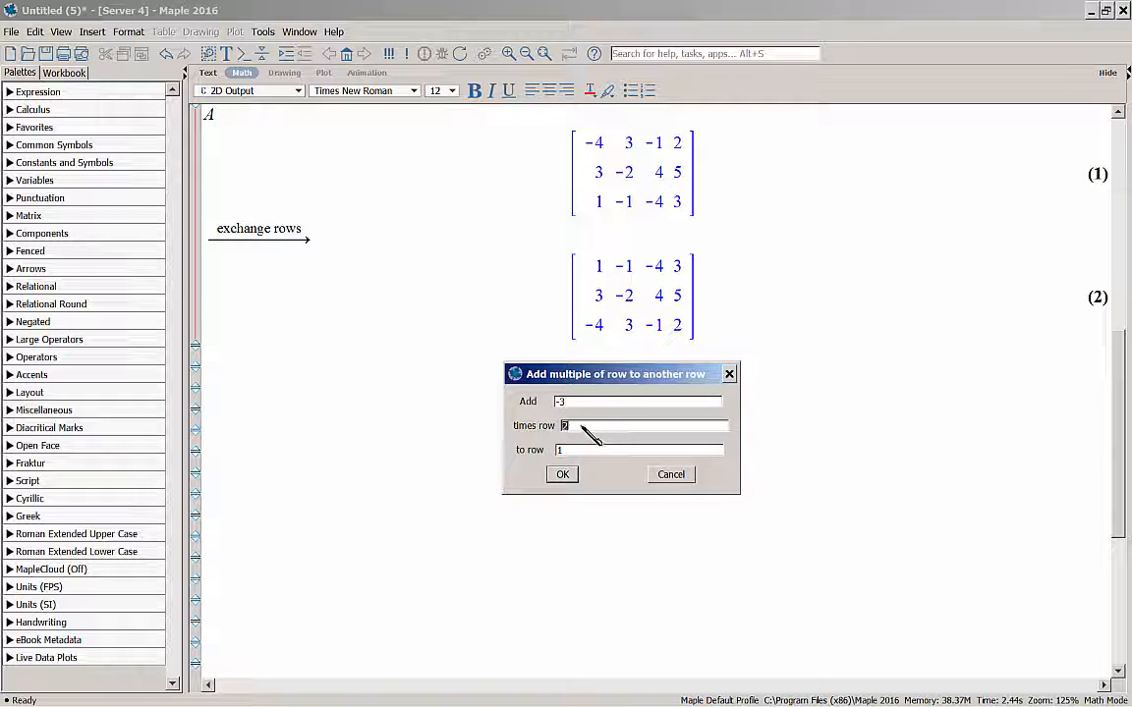
pyautogui.write('1')
pyautogui.doubleClick(561, 449)
pyautogui.write('2')
pyautogui.click(563, 476)
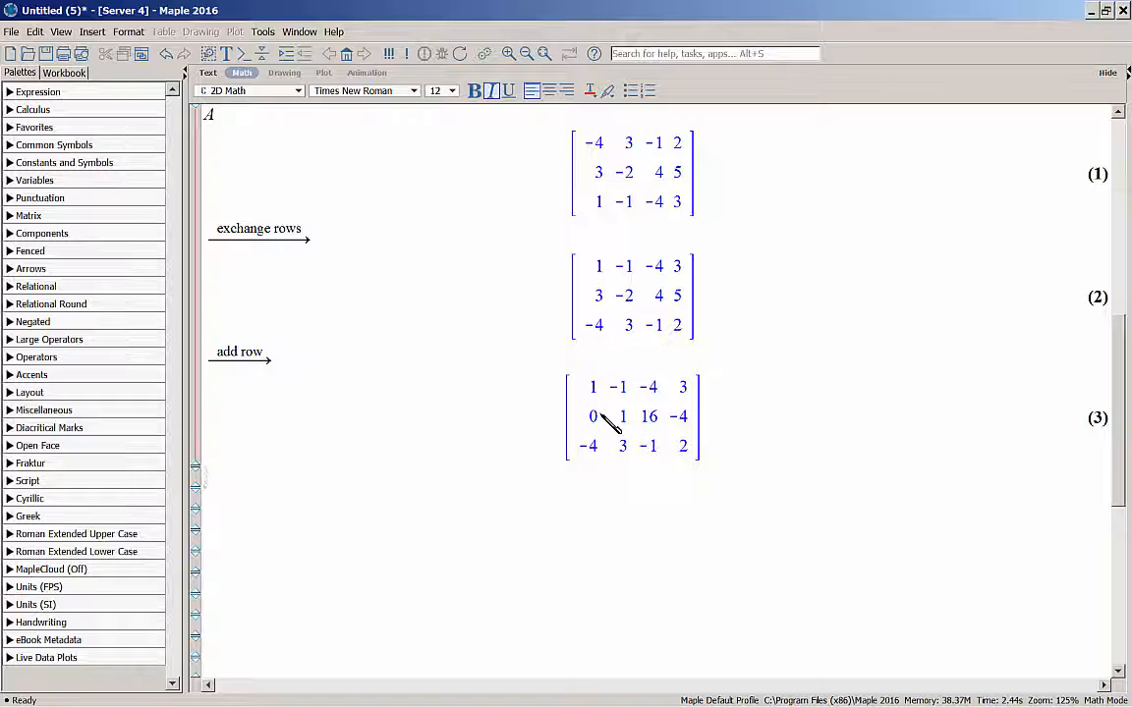
# Add 4 times row 1 to row 3 of the latest matrix to clear its first-column entry
pyautogui.scroll(-3, 607, 419)
pyautogui.rightClick(650, 303)
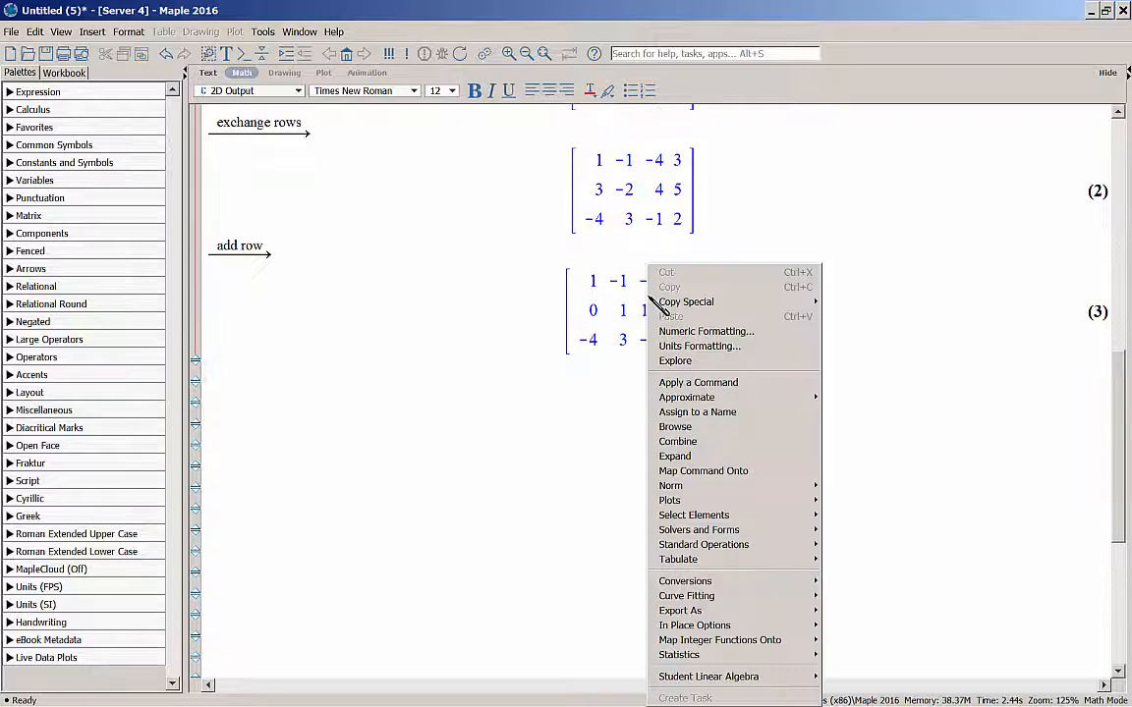
pyautogui.moveTo(747, 676)
pyautogui.moveTo(880, 663)
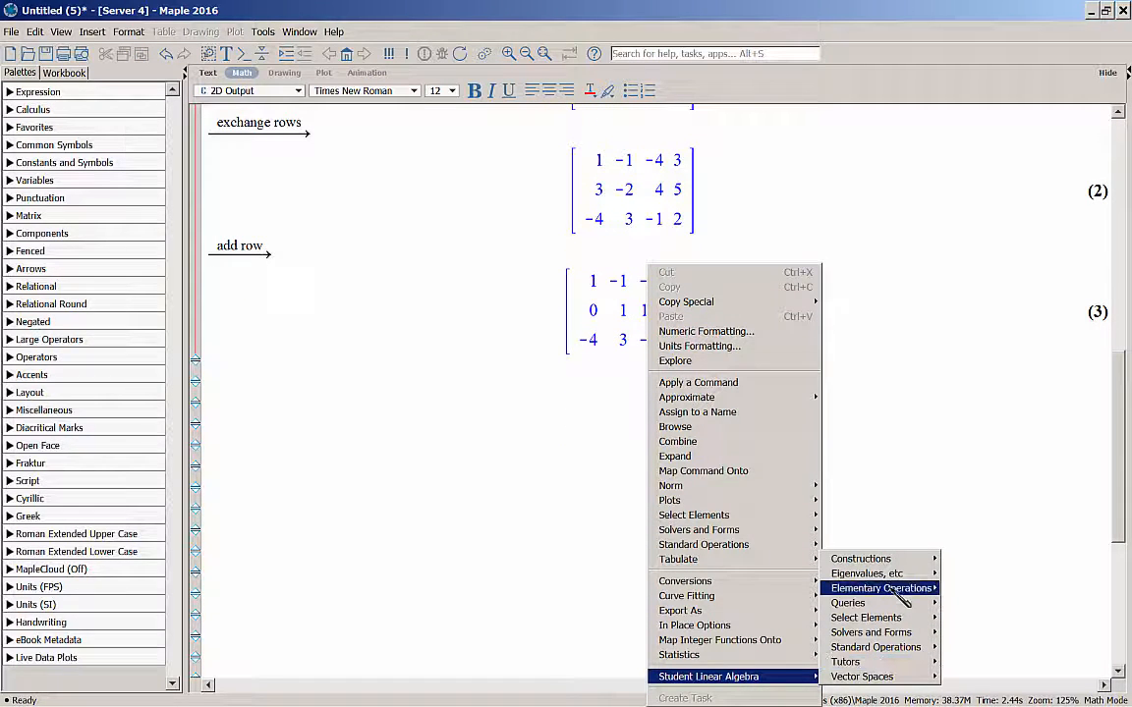
pyautogui.moveTo(879, 588)
pyautogui.click(973, 586)
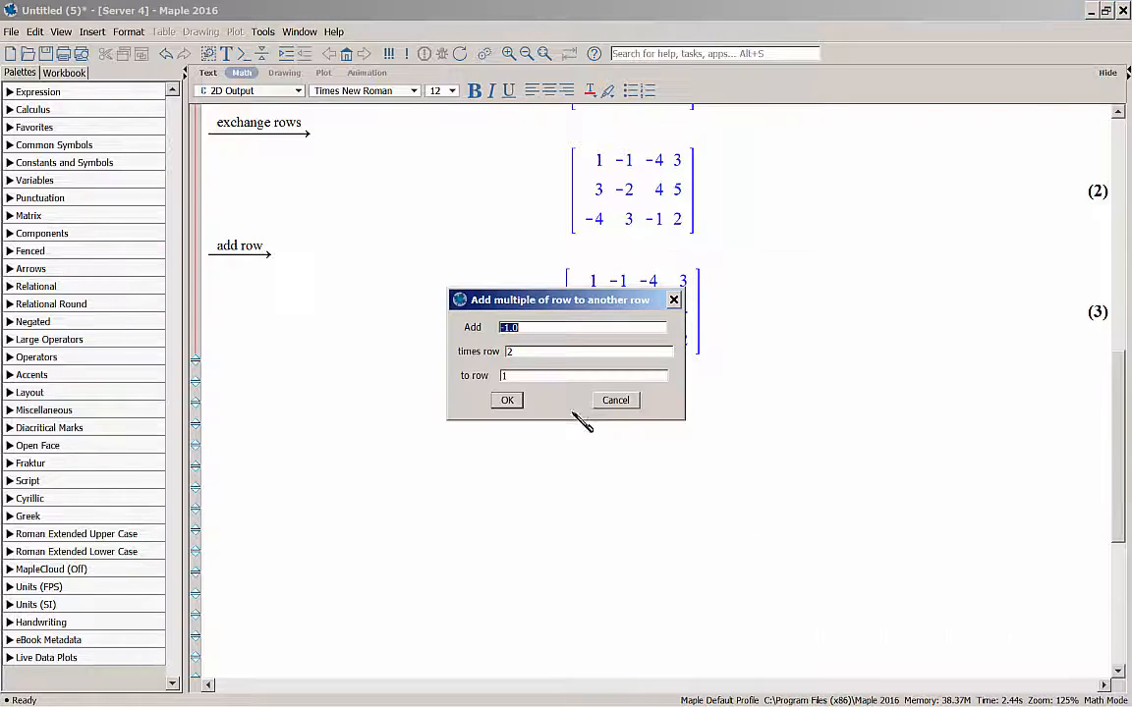
pyautogui.moveTo(488, 267); pyautogui.dragTo(619, 380)
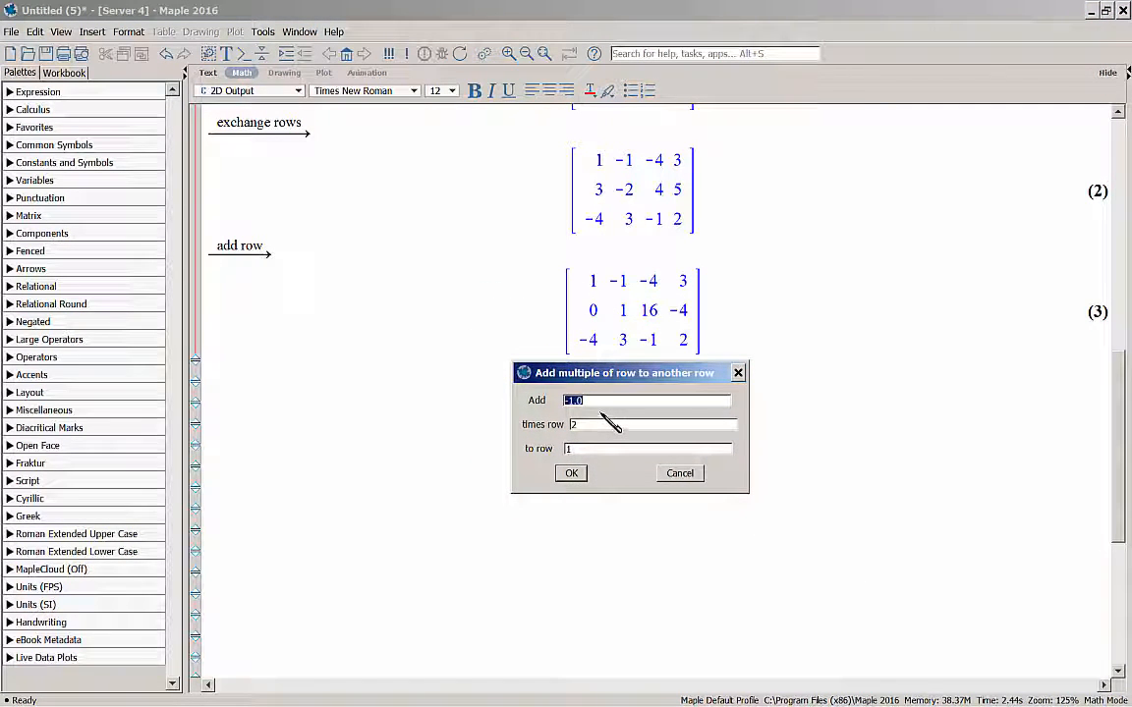
pyautogui.write('4')
pyautogui.press('Tab')
pyautogui.write('1')
pyautogui.press('Tab')
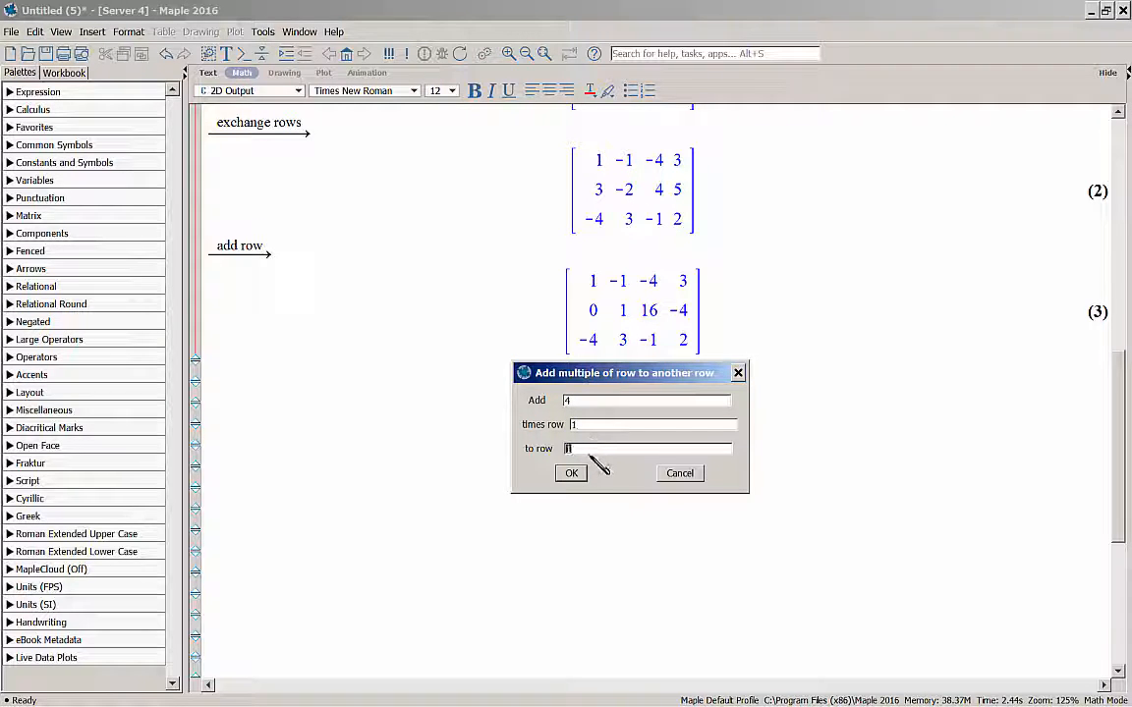
pyautogui.write('3')
pyautogui.click(571, 472)
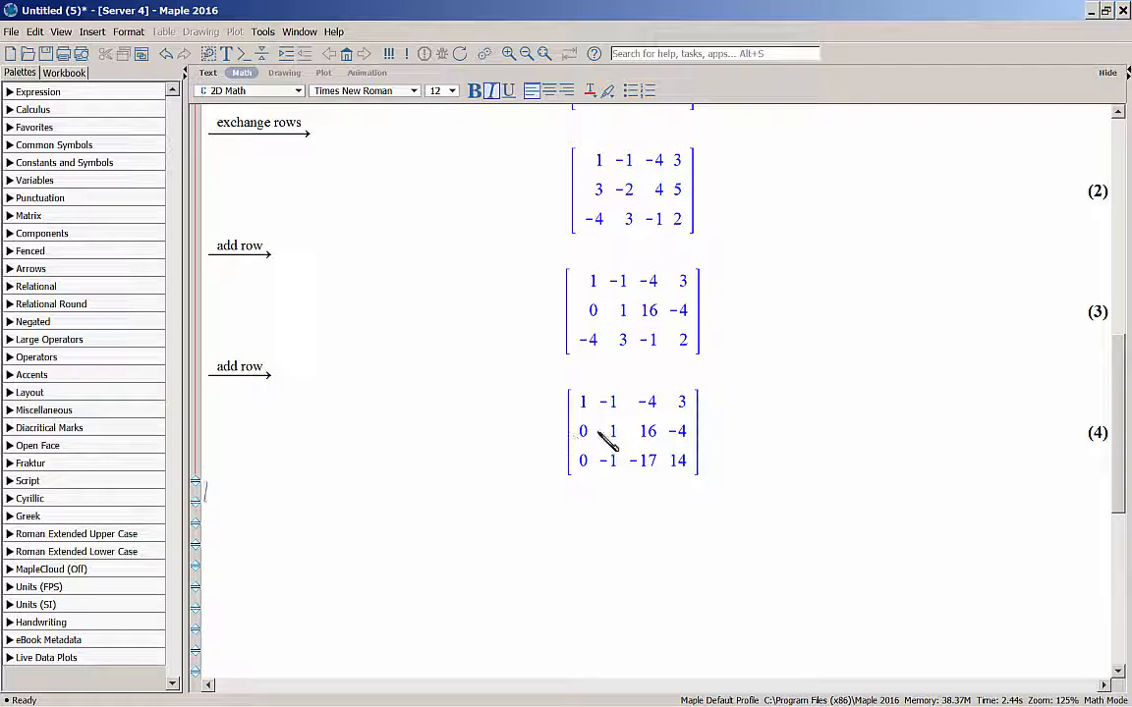
# Add 1 times row 2 to row 3 of the latest matrix to clear the second-column entry of row 3
pyautogui.rightClick(667, 445)
pyautogui.moveTo(761, 677)
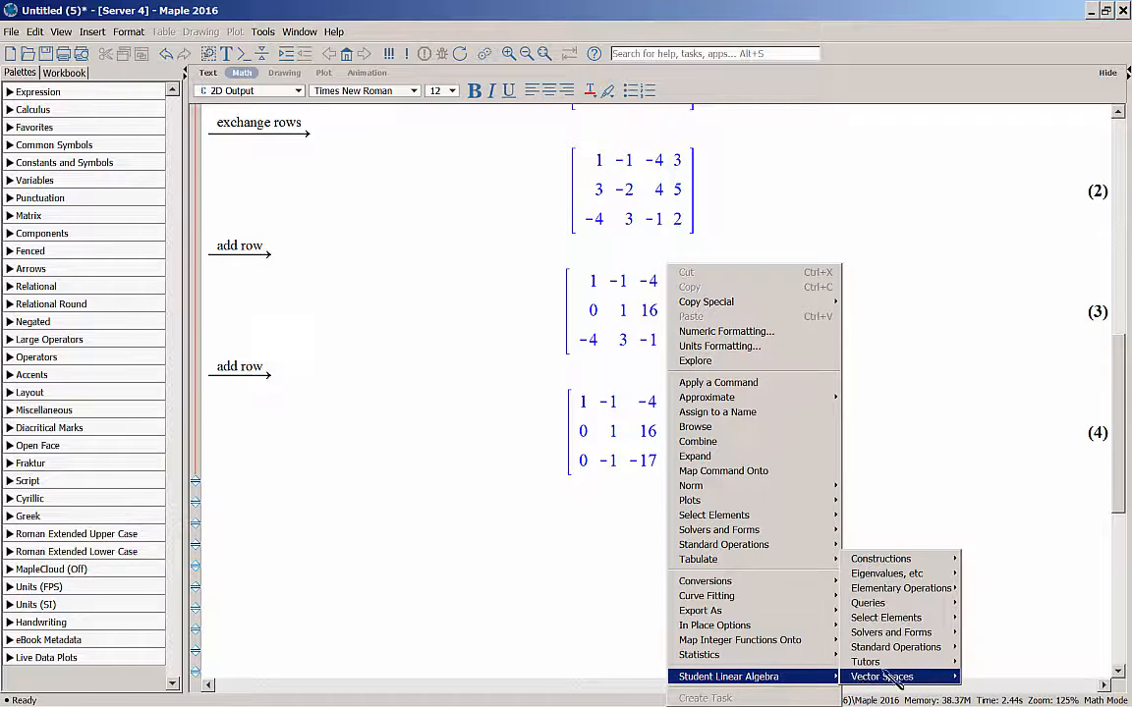
pyautogui.moveTo(920, 576)
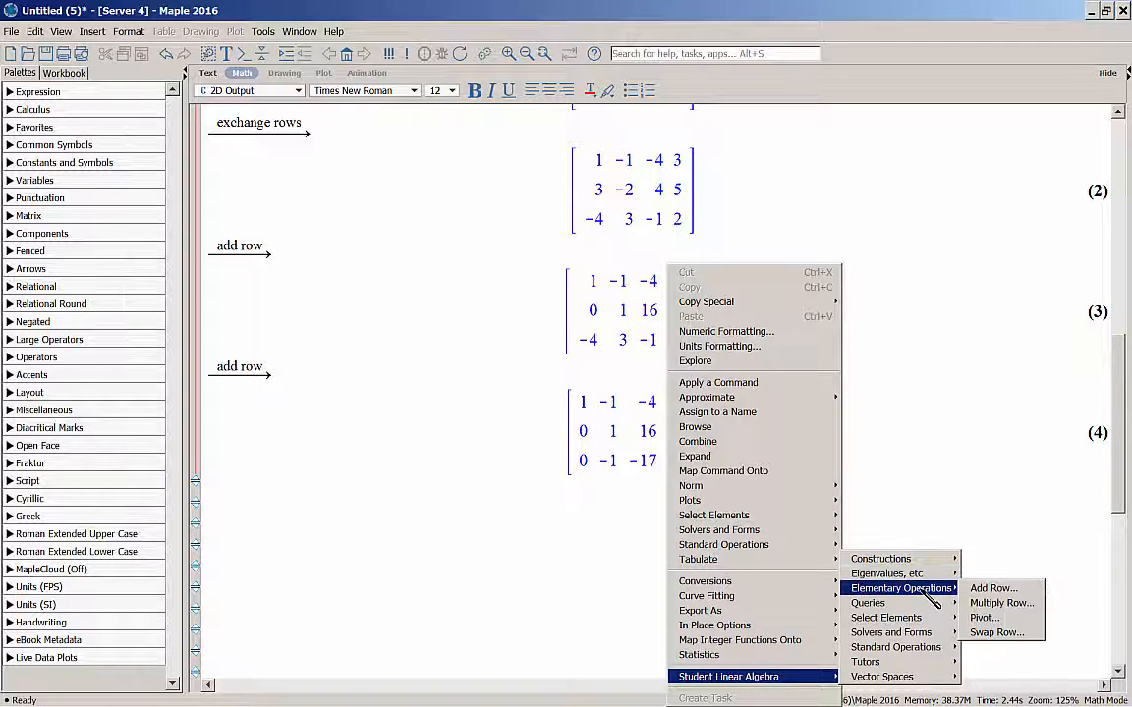
pyautogui.moveTo(924, 600)
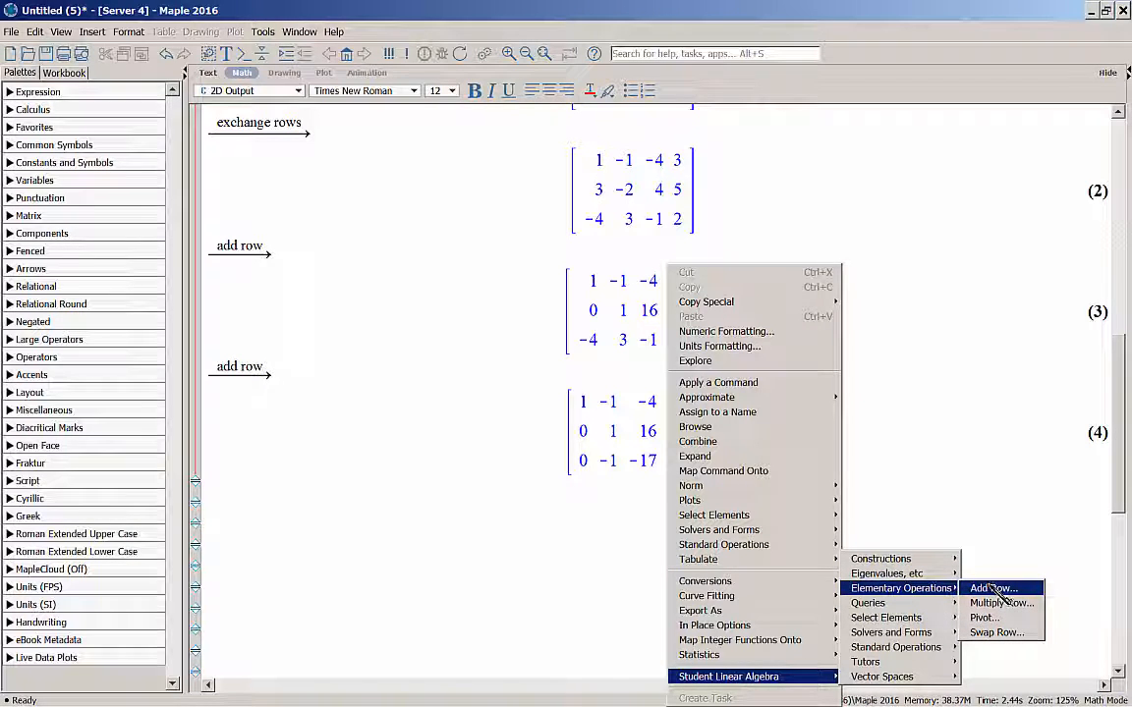
pyautogui.click(994, 589)
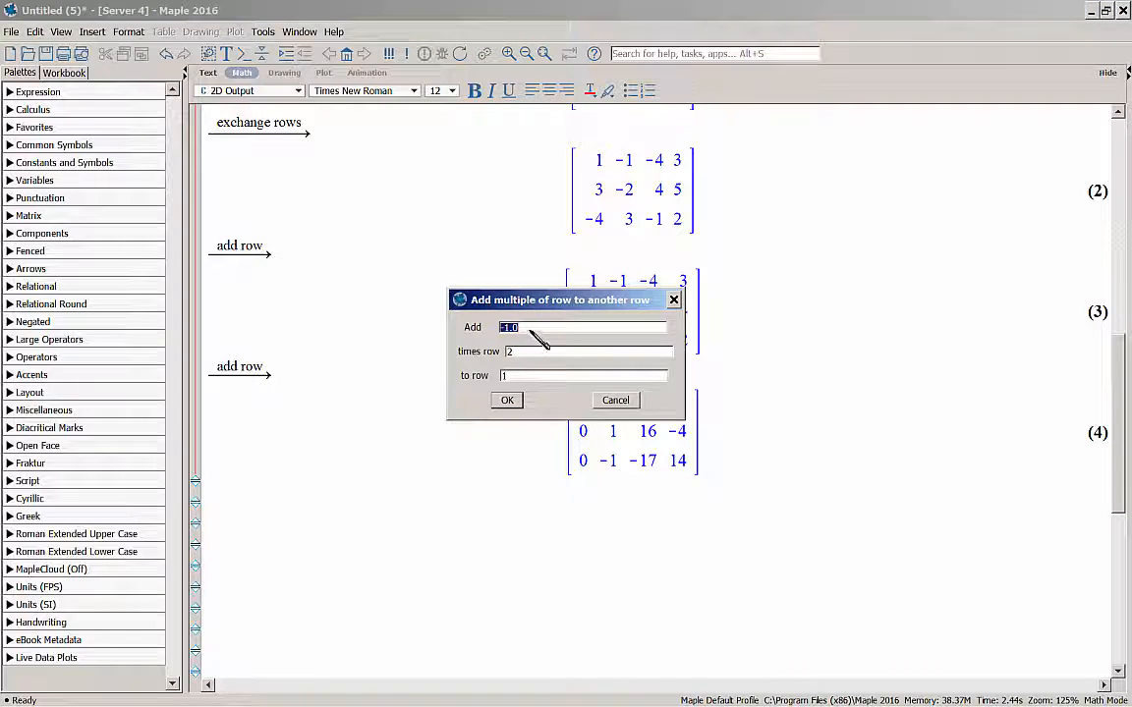
pyautogui.write('1')
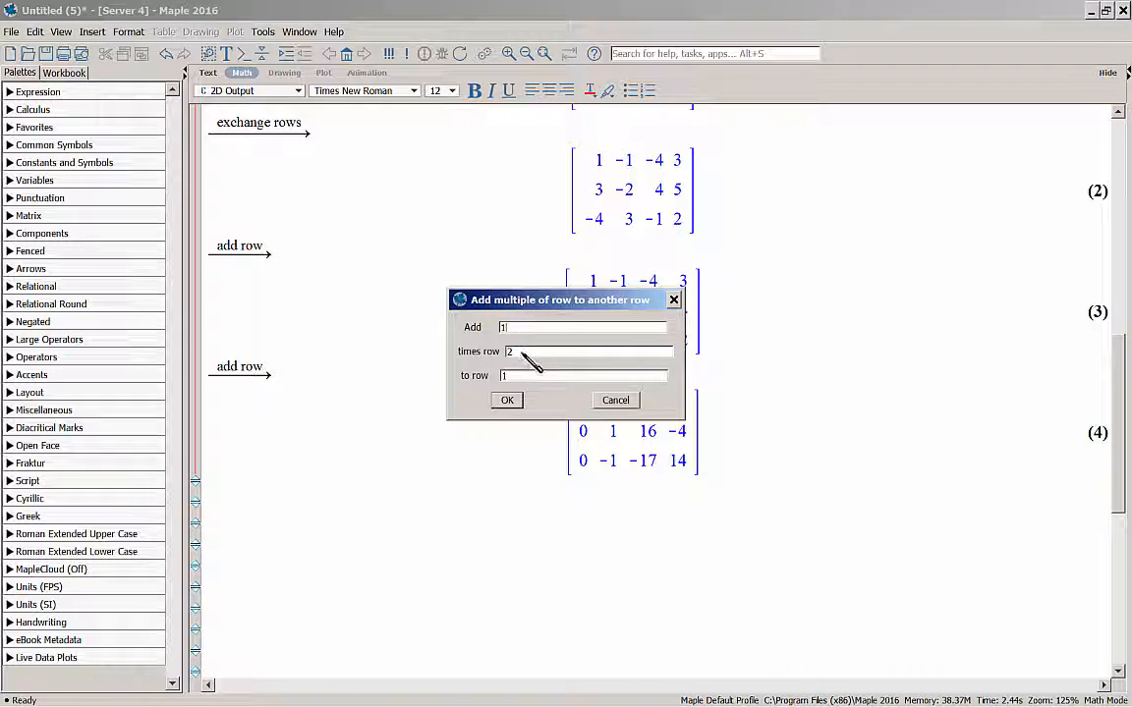
pyautogui.write('.')
pyautogui.doubleClick(505, 375)
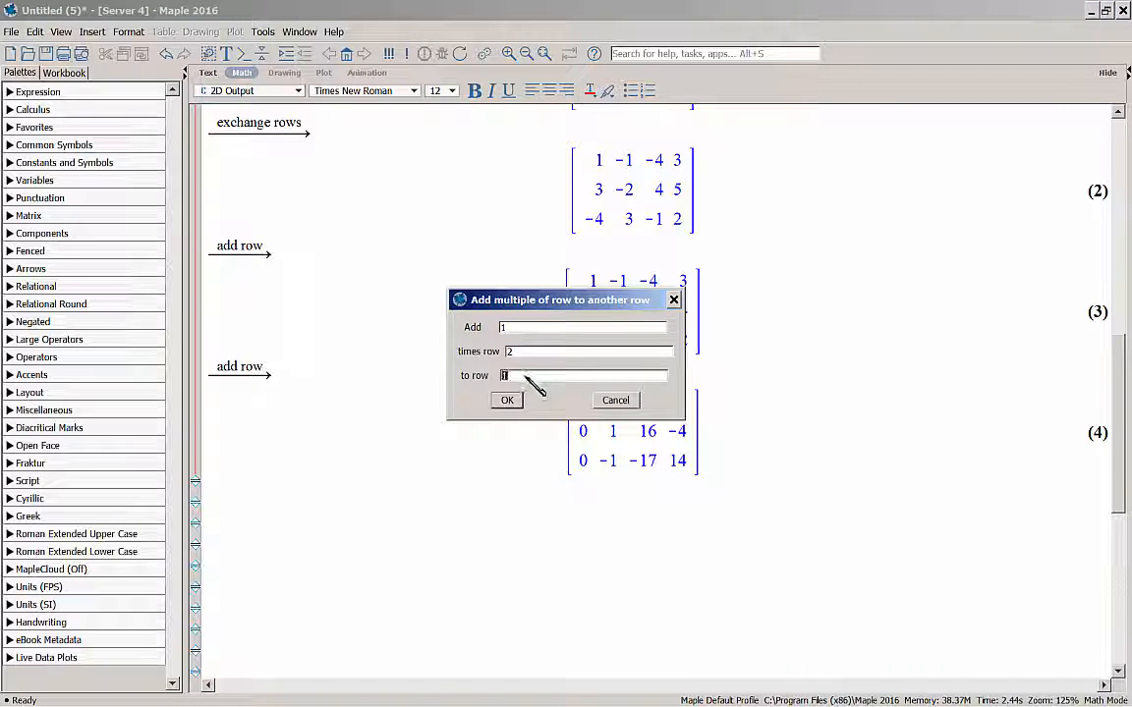
pyautogui.write('3')
pyautogui.click(507, 399)
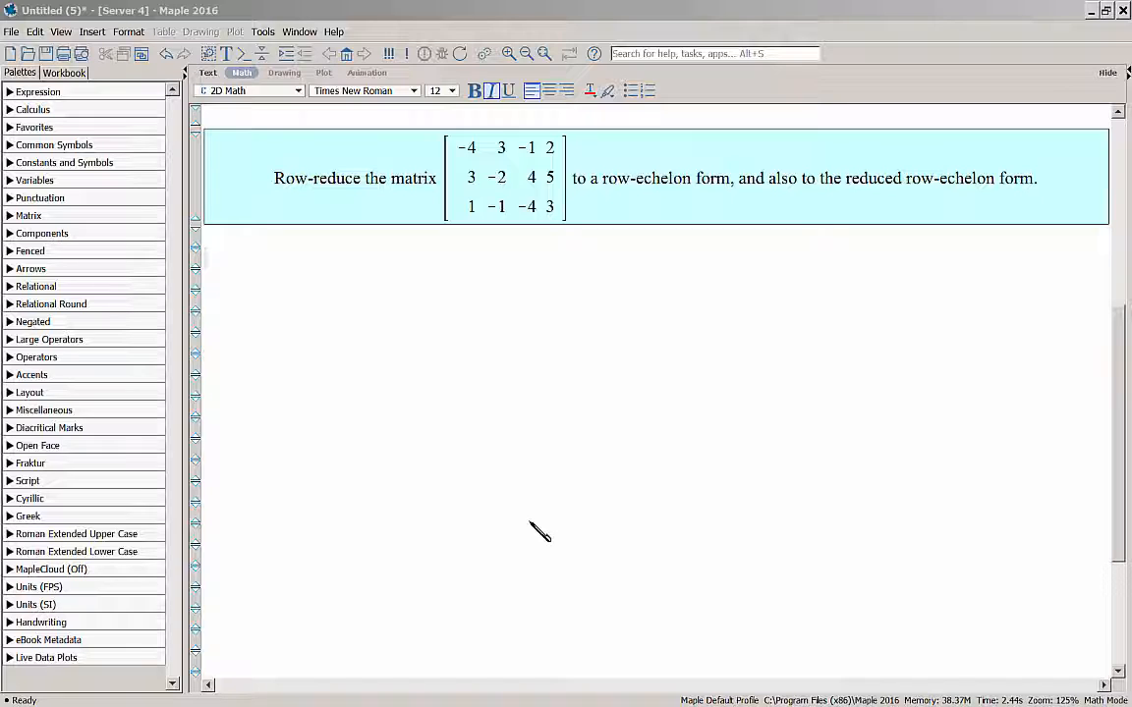
# Swap rows 1 and 3 of A by evaluating the command SwapRow(A, 1, 3) below the problem statement
pyautogui.click(253, 301)
pyautogui.write('Sw')
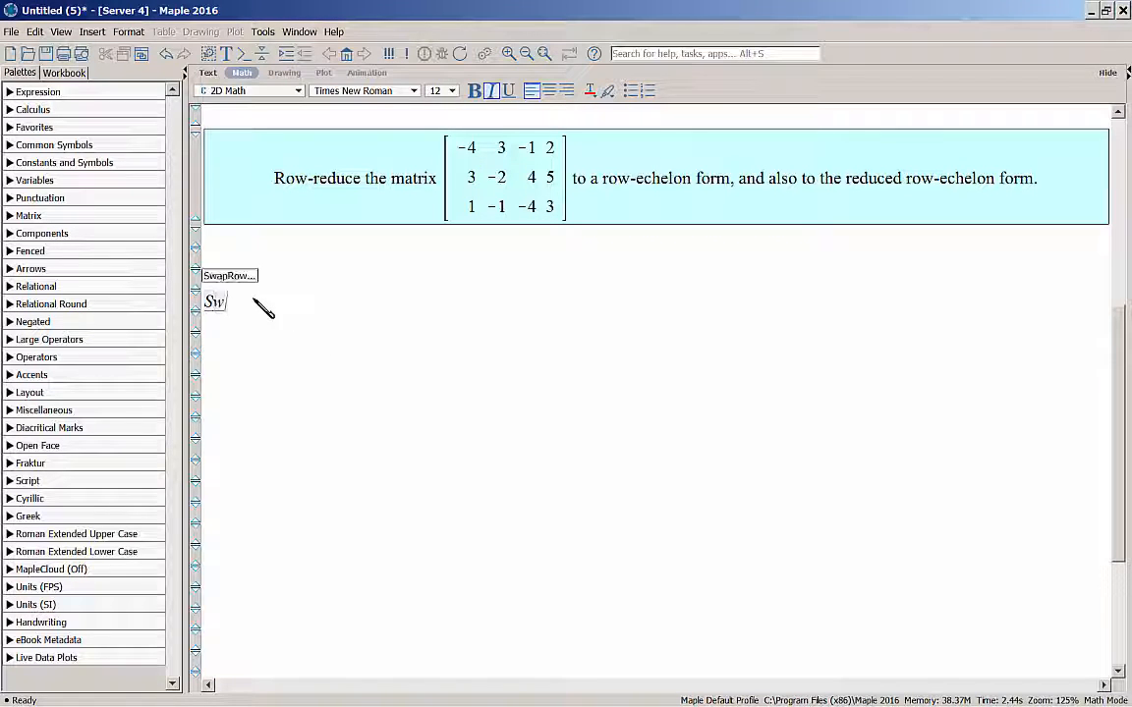
pyautogui.write('apR')
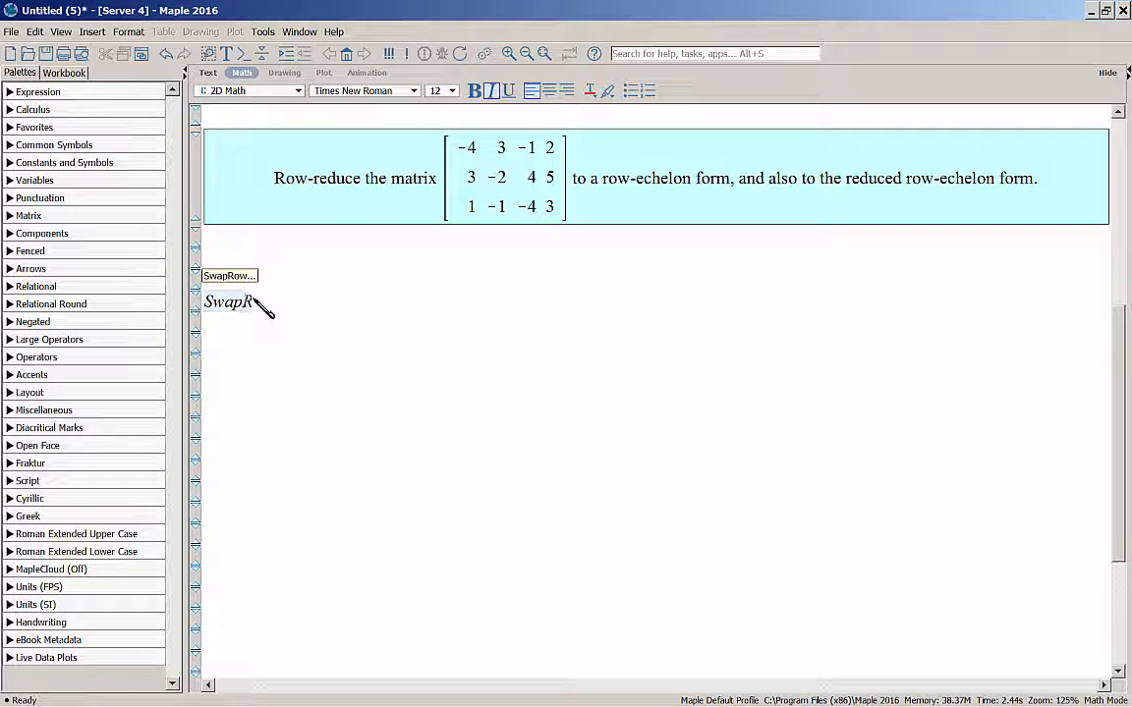
pyautogui.write('ow(A')
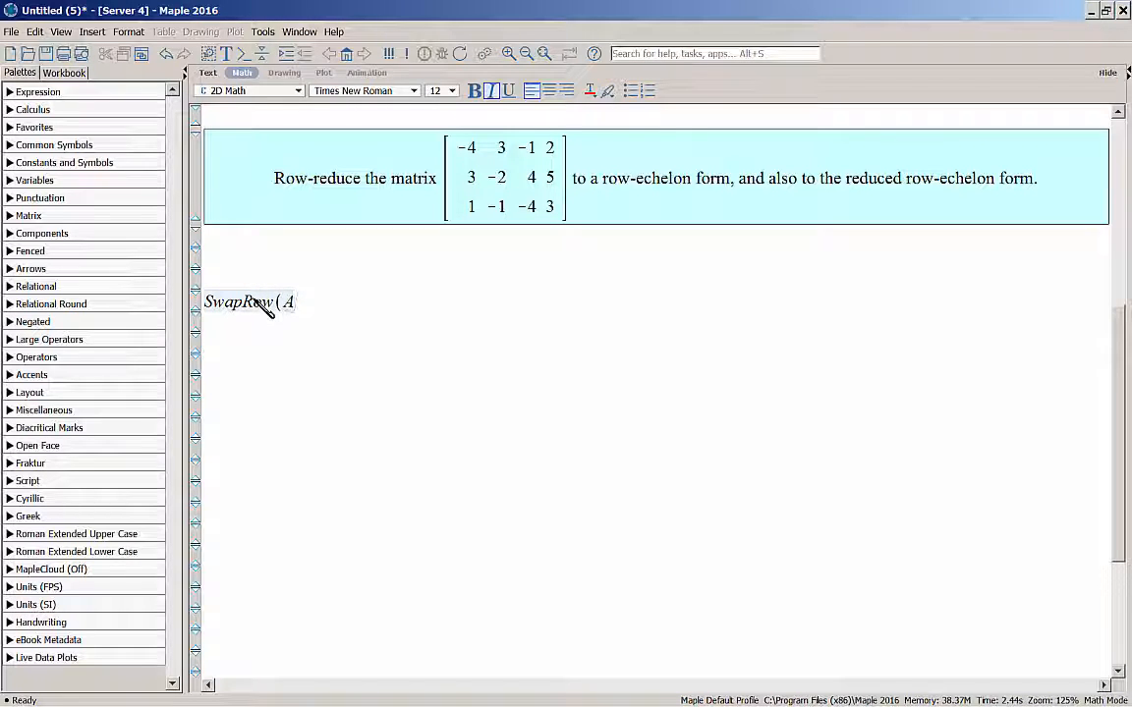
pyautogui.write(', 1, 3)')
pyautogui.press('Return')
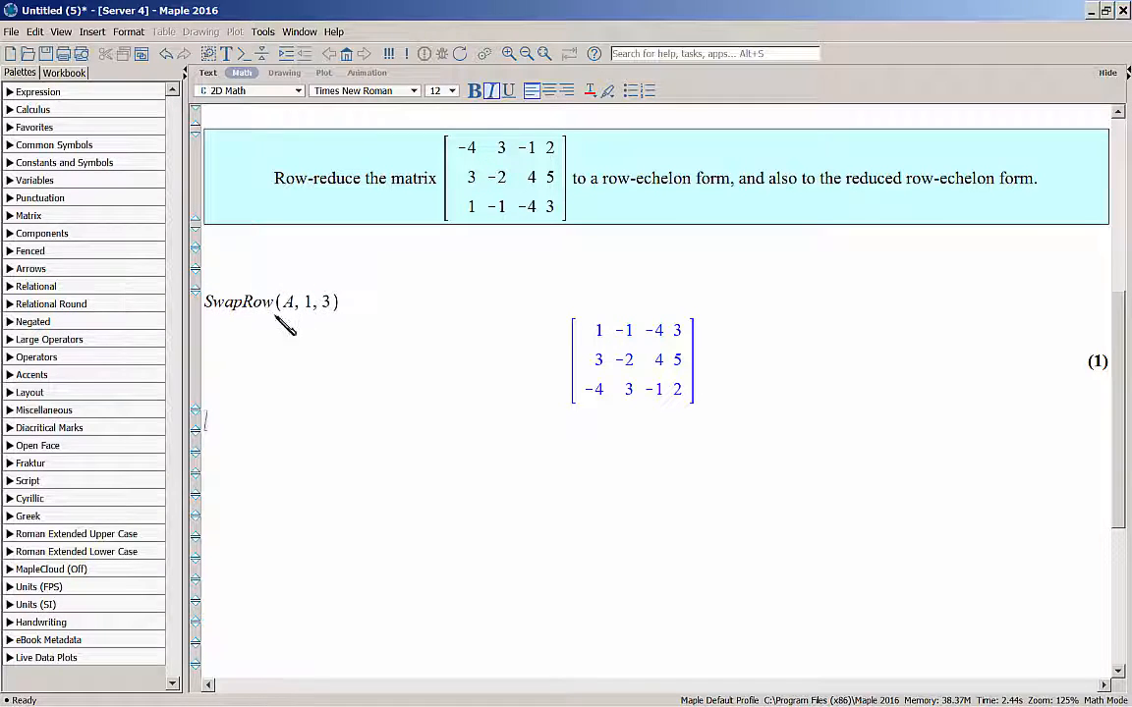
# Add -3 times row 1 to row 2 of the swapped matrix by evaluating AddRow((1), 2, 1, -3), with (1) inserted as an equation label
pyautogui.scroll(-2, 312, 327)
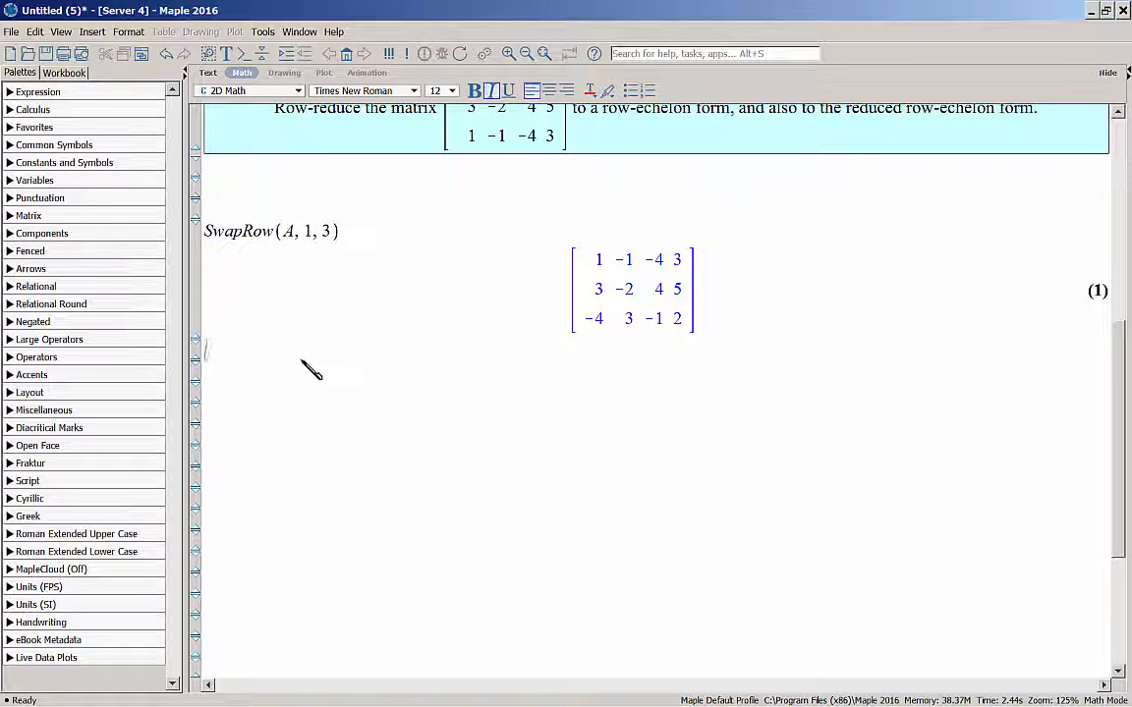
pyautogui.write('A')
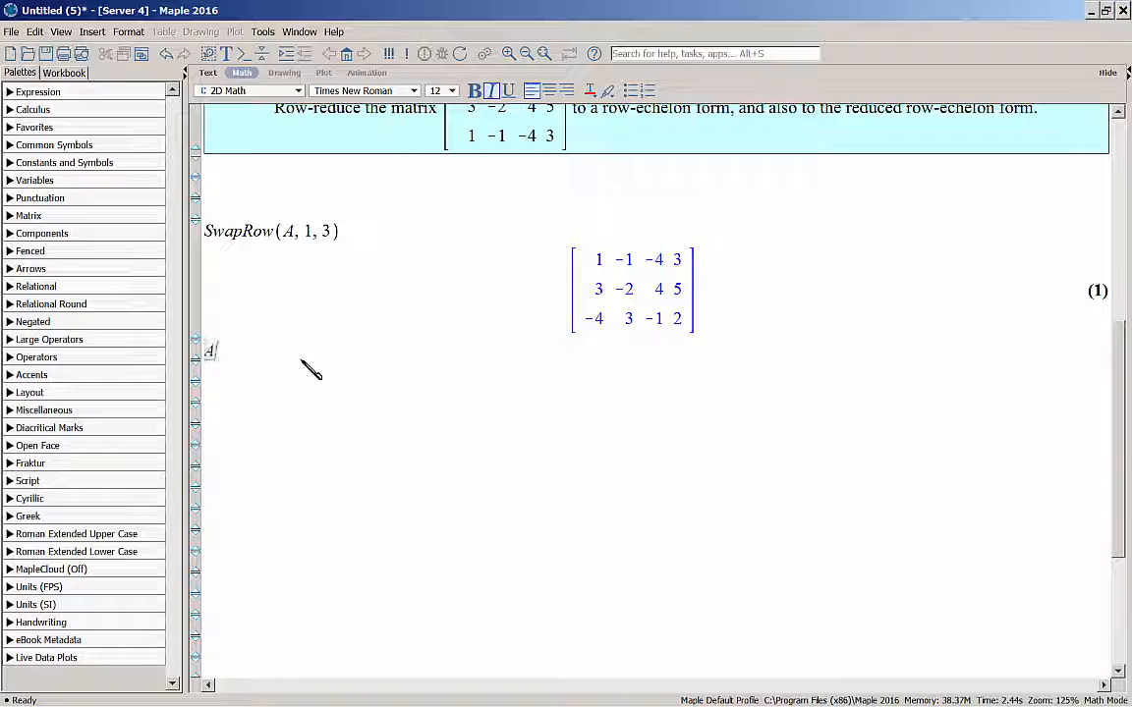
pyautogui.write('ddR')
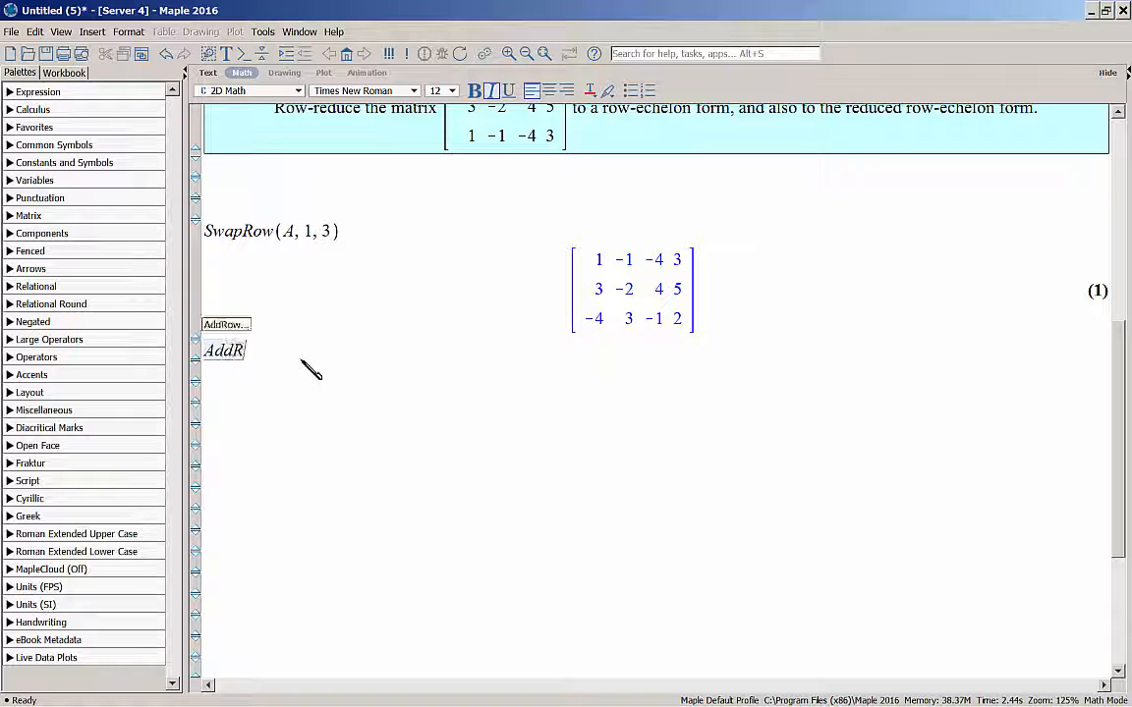
pyautogui.write('ow(')
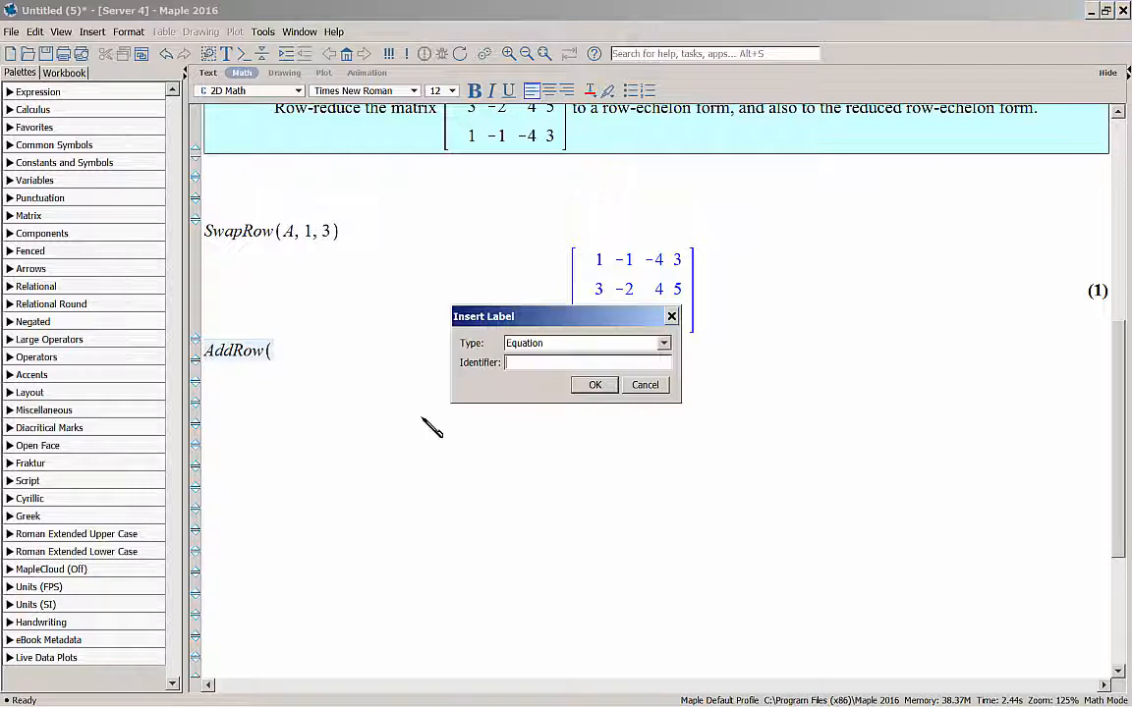
pyautogui.hotkey('ctrl', 'l')
pyautogui.write('1')
pyautogui.press('Return')
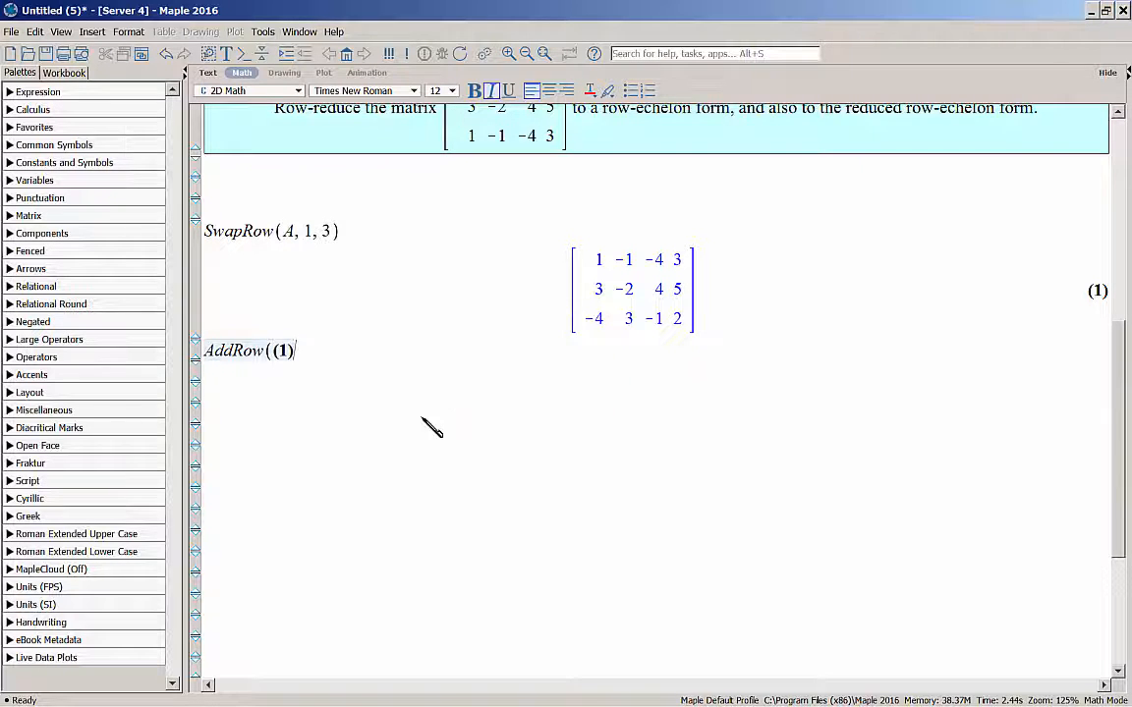
pyautogui.write(',')
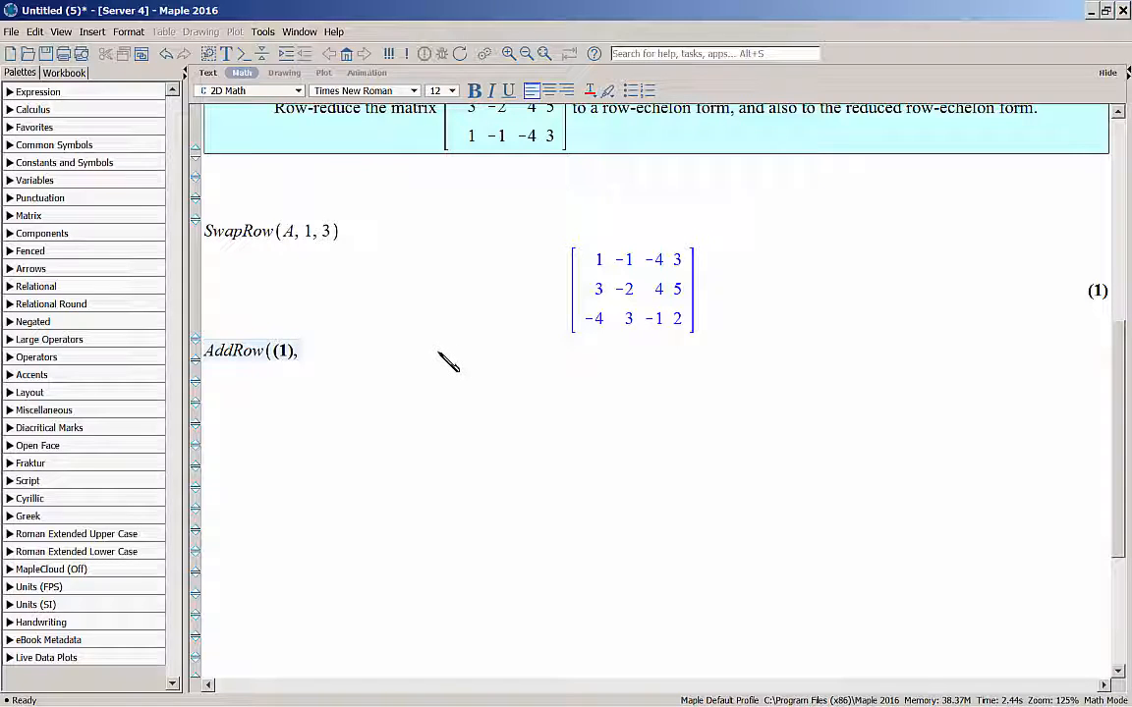
pyautogui.write('2, 1,')
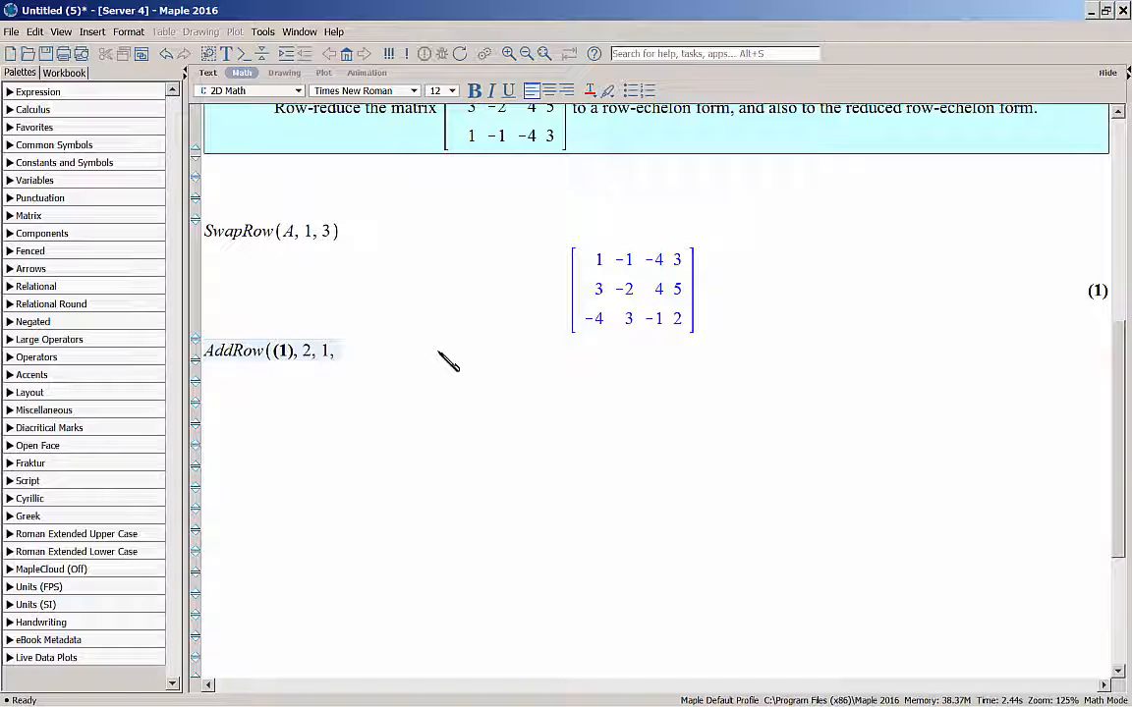
pyautogui.write('-3)')
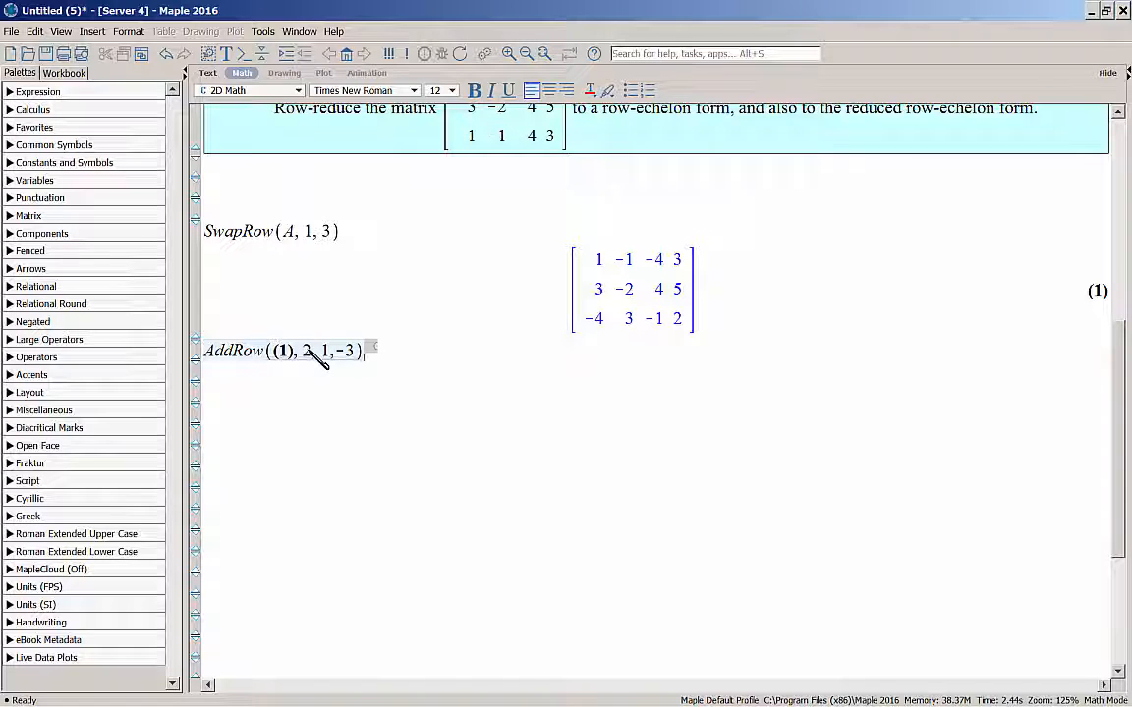
pyautogui.press('Return')
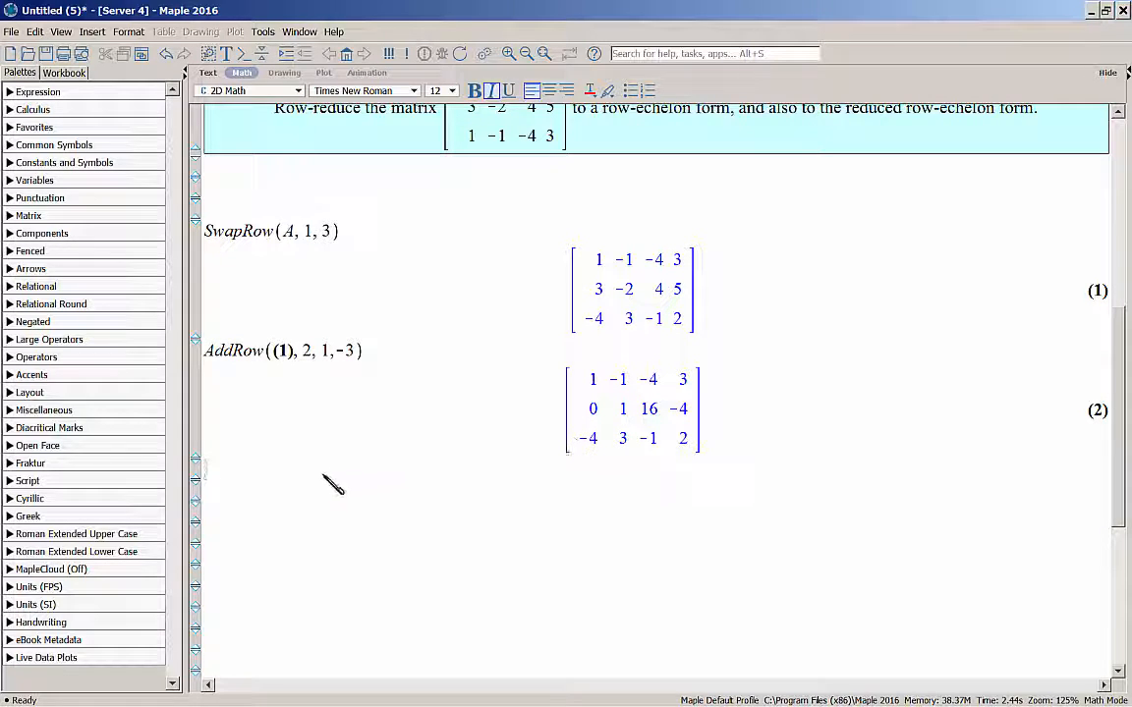
# Add 4 times row 1 to row 3 by evaluating AddRow((2), 3, 1, 4), with (2) inserted as an equation label
pyautogui.write('Ad')
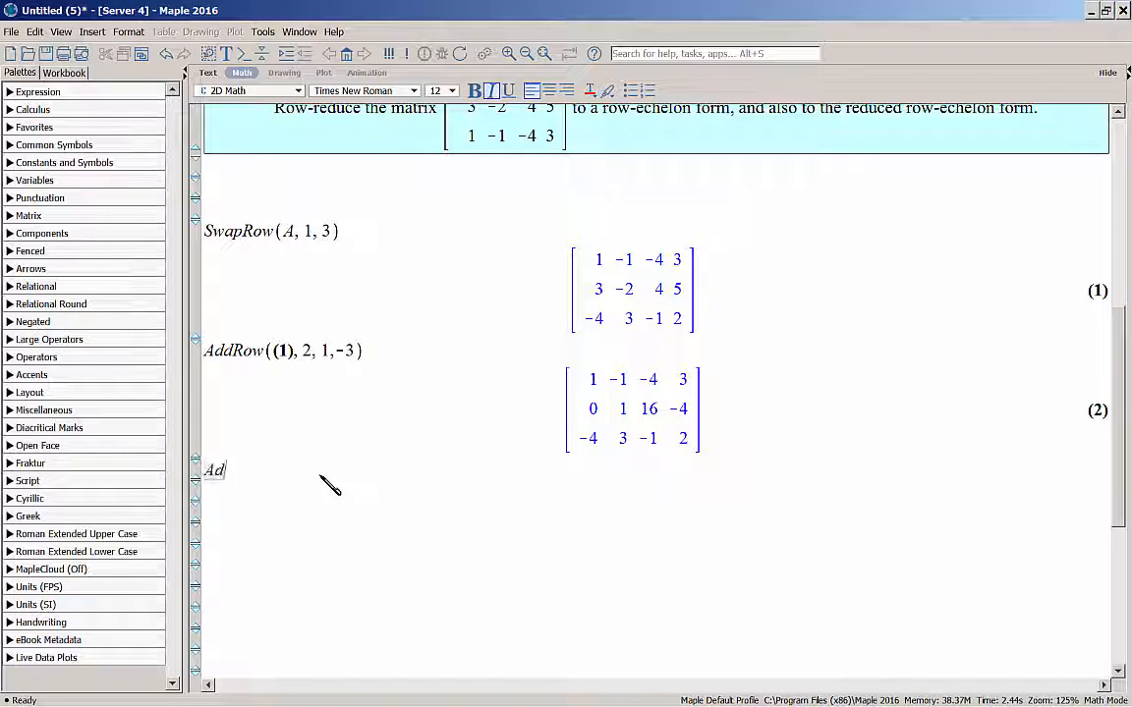
pyautogui.write('dRow(')
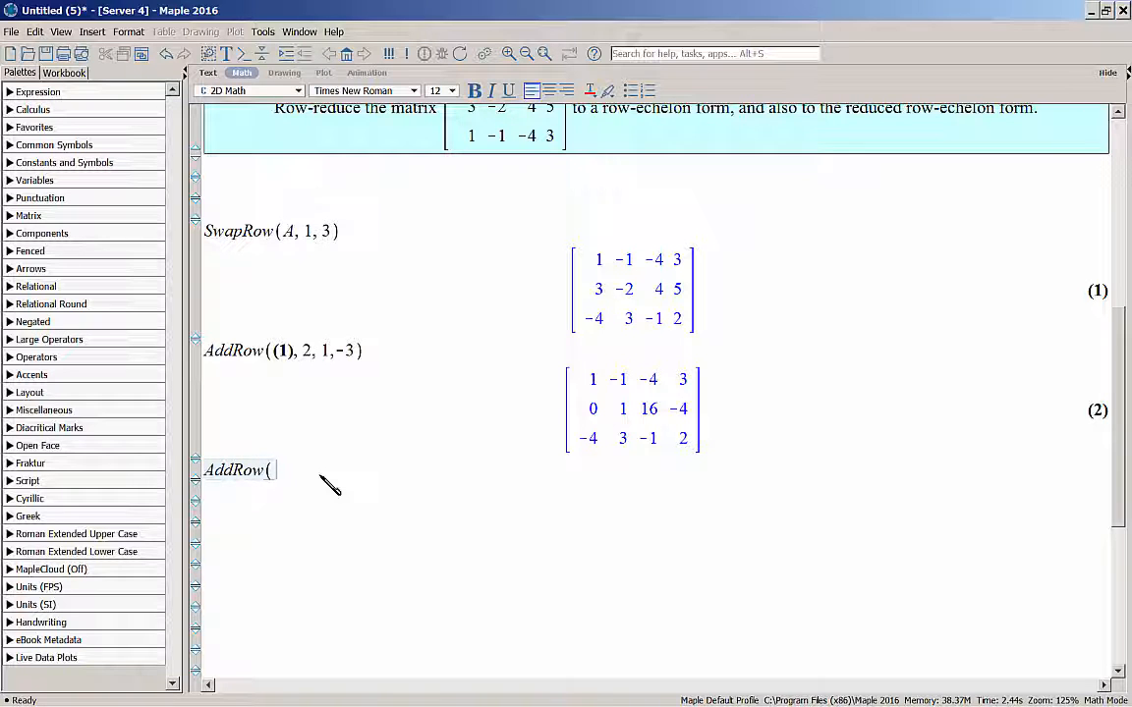
pyautogui.hotkey('ctrl', 'l')
pyautogui.press('Return')
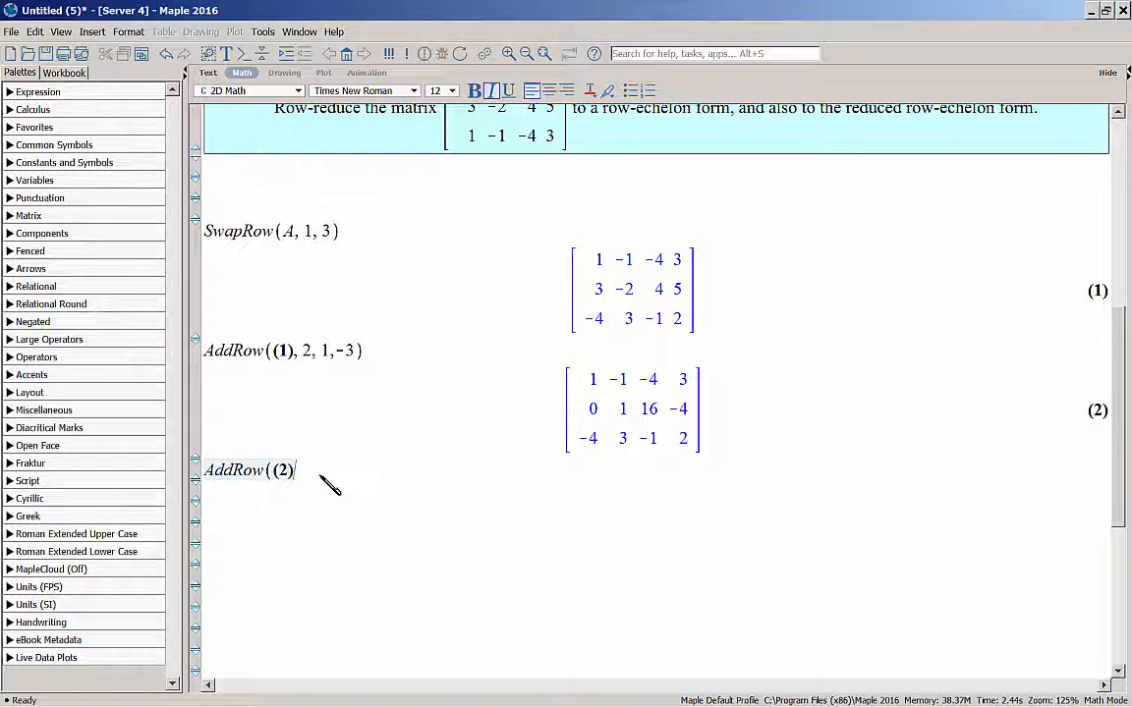
pyautogui.write(',')
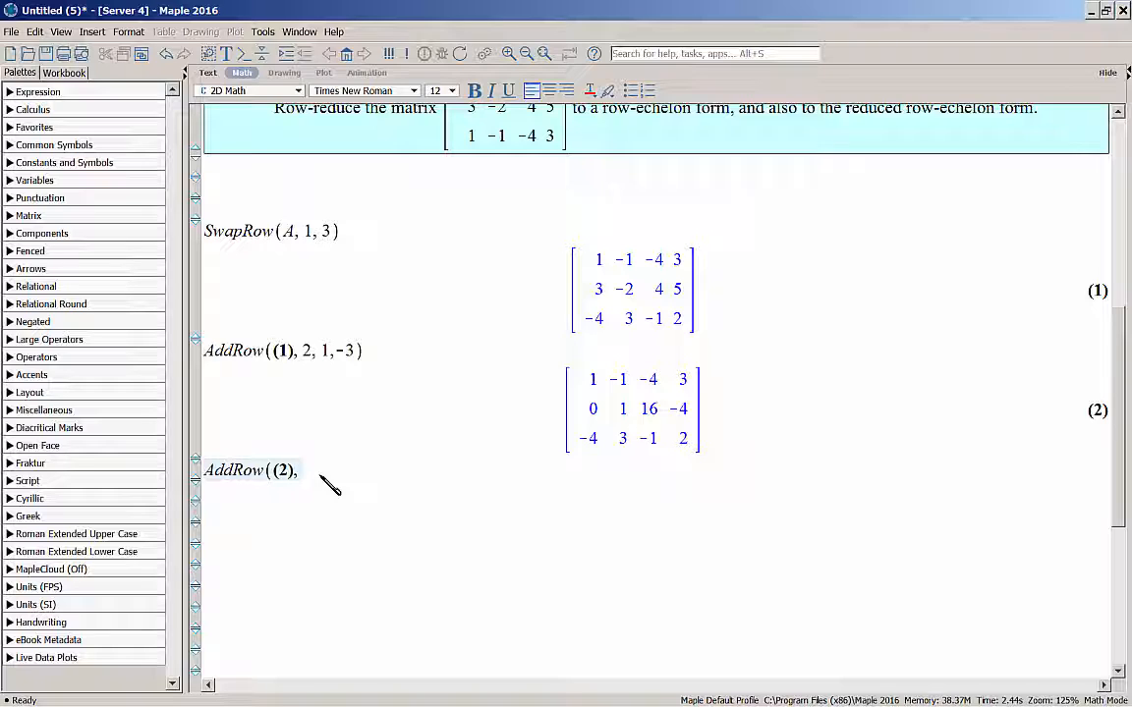
pyautogui.write('3, 1, 4)')
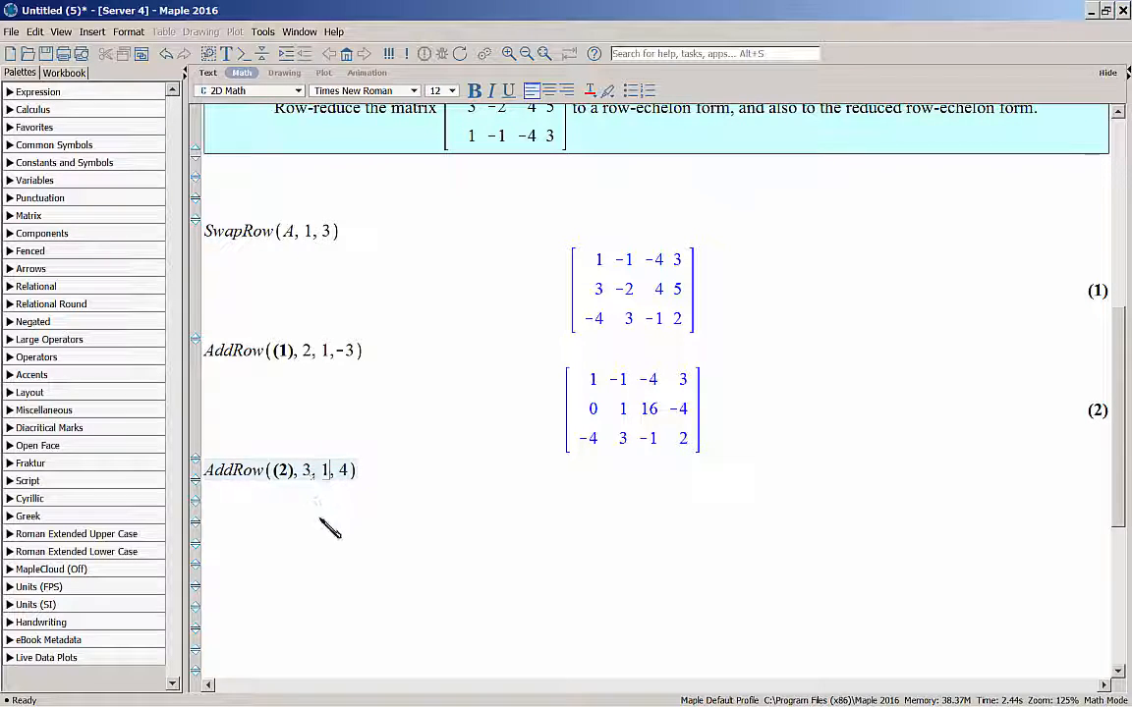
pyautogui.press('Return')
# Add 1 times row 2 to row 3 by evaluating AddRow((3), 3, 2, 1), with (3) inserted as an equation label
pyautogui.scroll(-3, 491, 535)
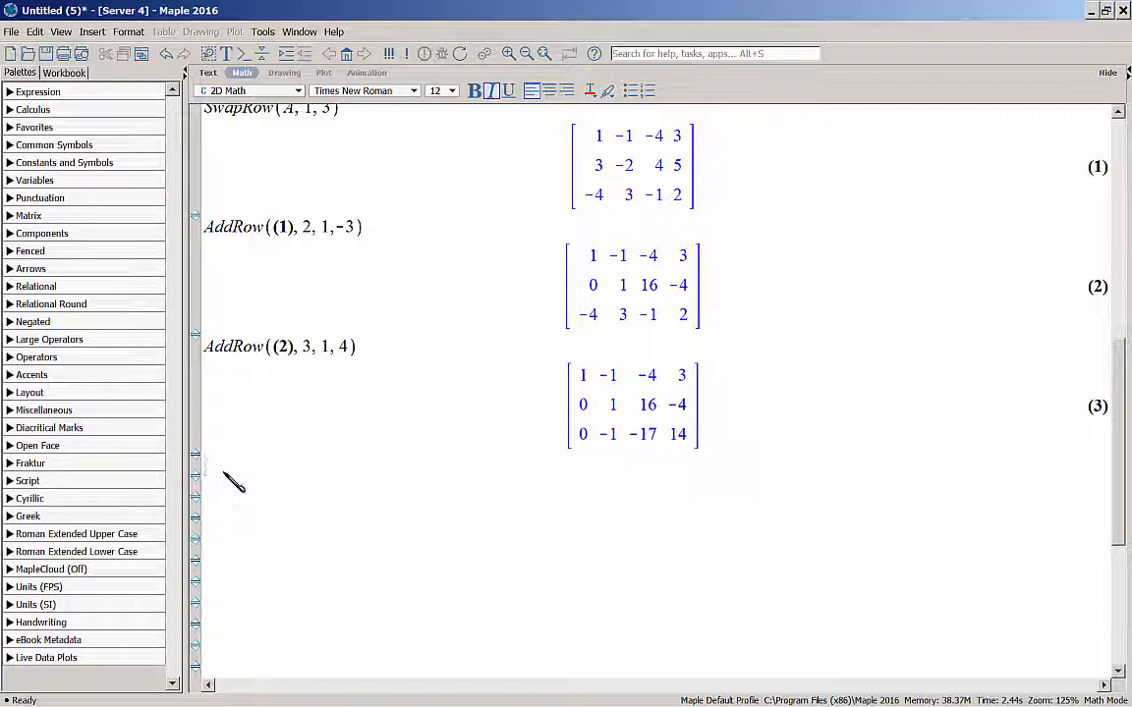
pyautogui.write('AddRow(')
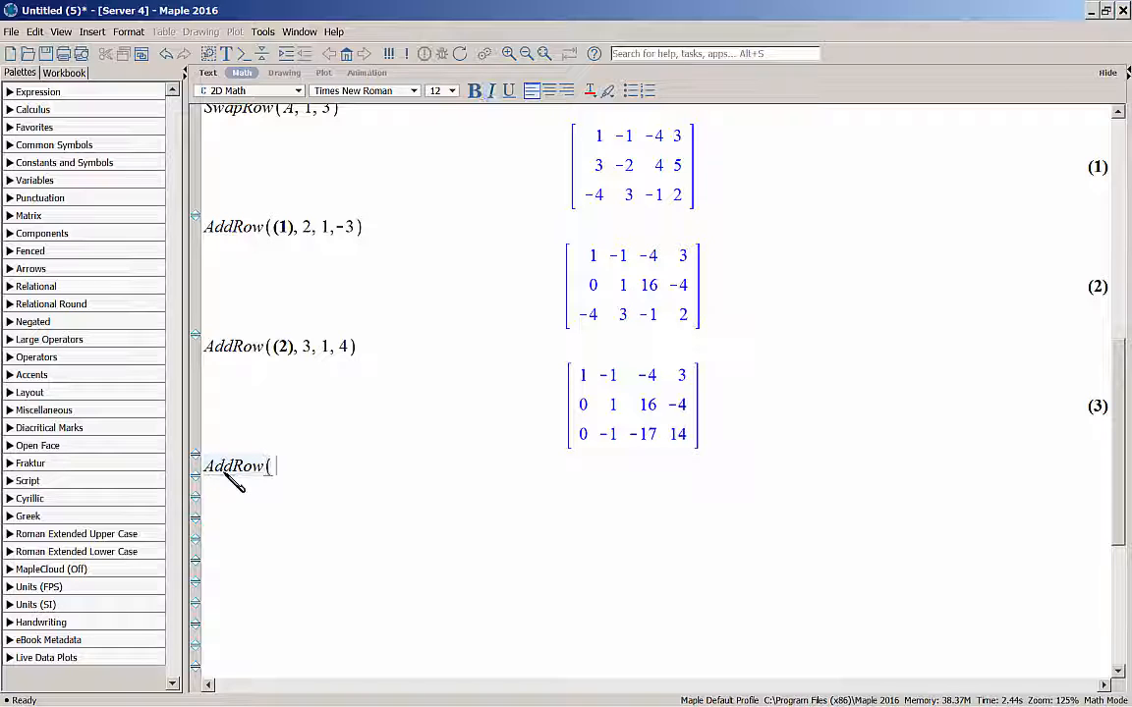
pyautogui.hotkey('ctrl', 'l')
pyautogui.write('3')
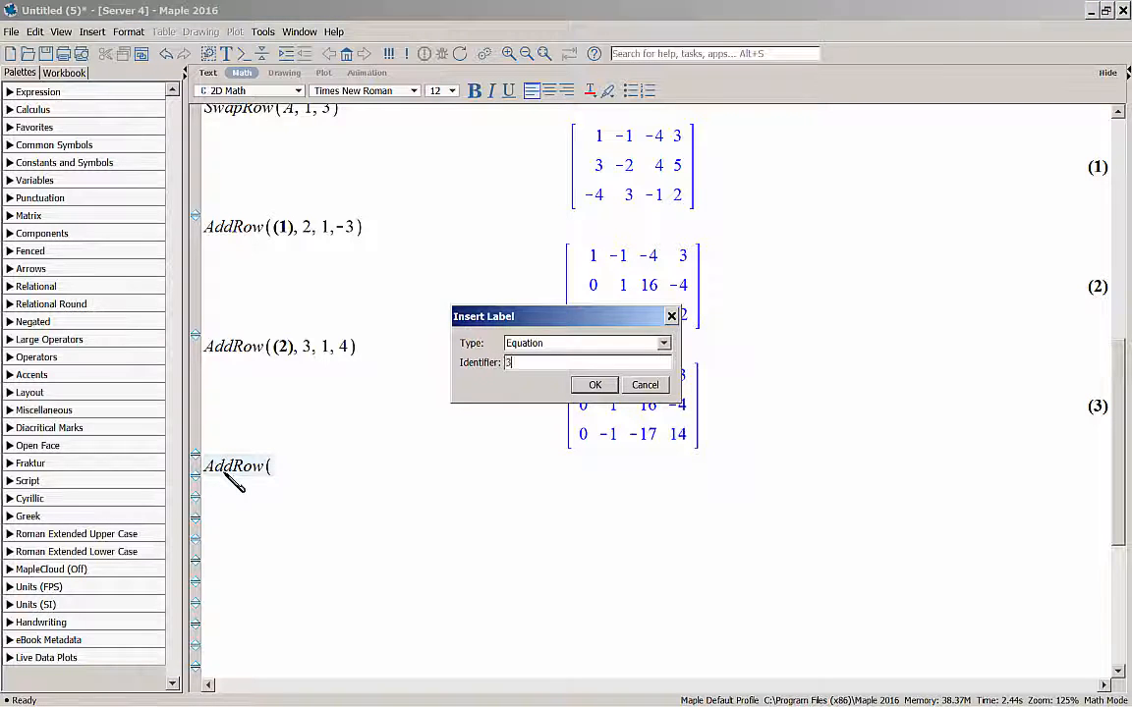
pyautogui.press('Return')
pyautogui.write(',')
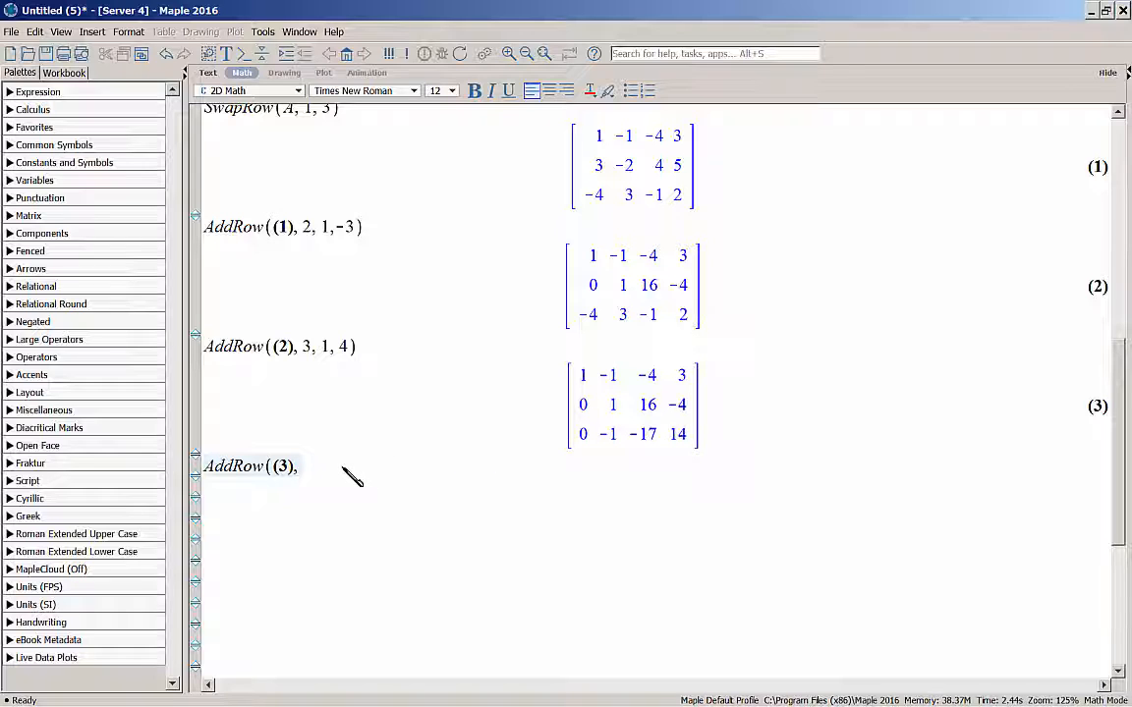
pyautogui.write('3, 2, 1)')
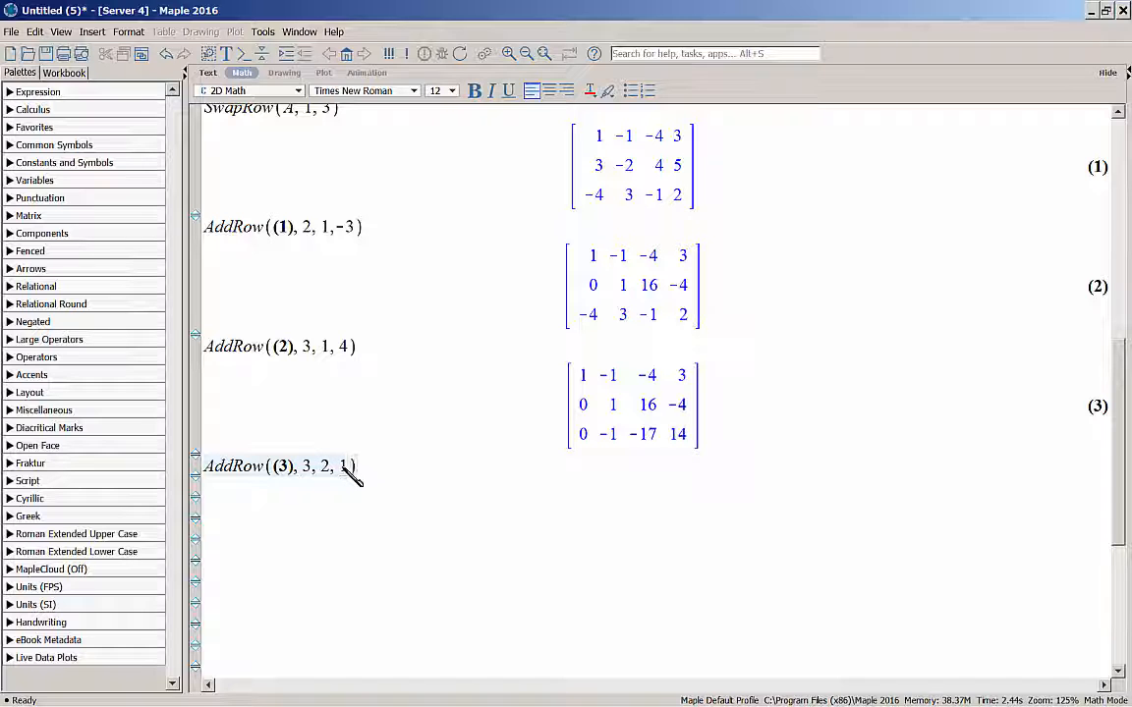
pyautogui.press('Return')
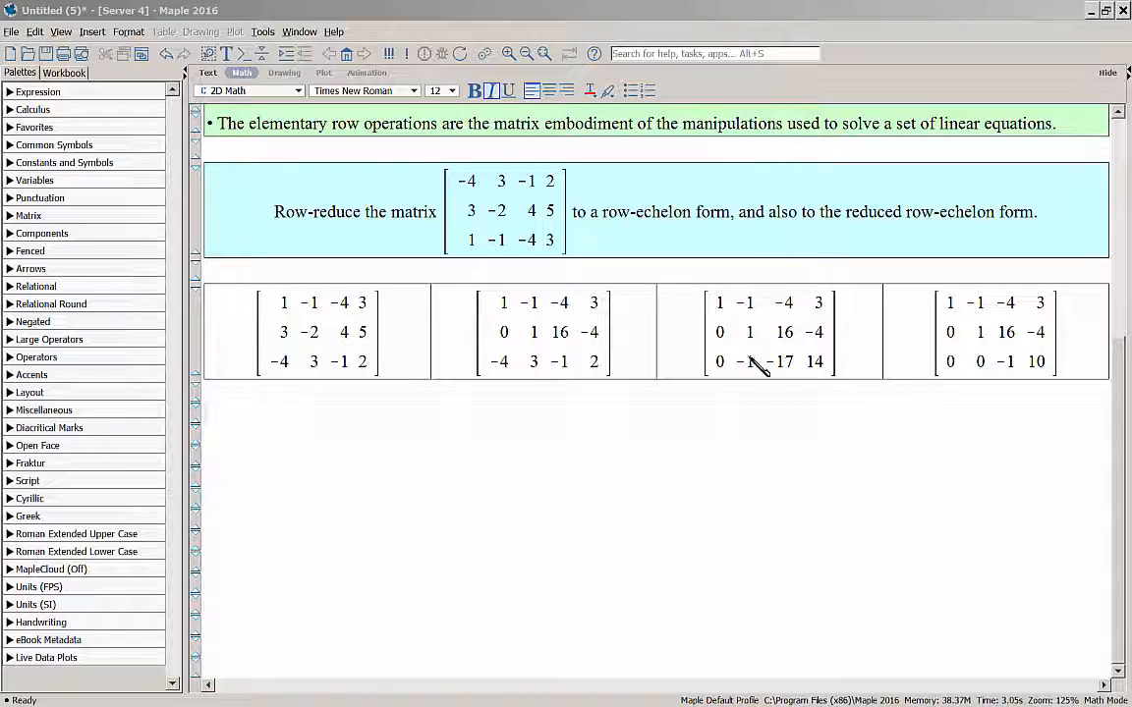
# Define and evaluate q_1 := x-y-4z=3, q_2 := 3x-2y+4z=5 and q_3 := -4x+3y-z=2 below the table of matrices
pyautogui.click(212, 415)
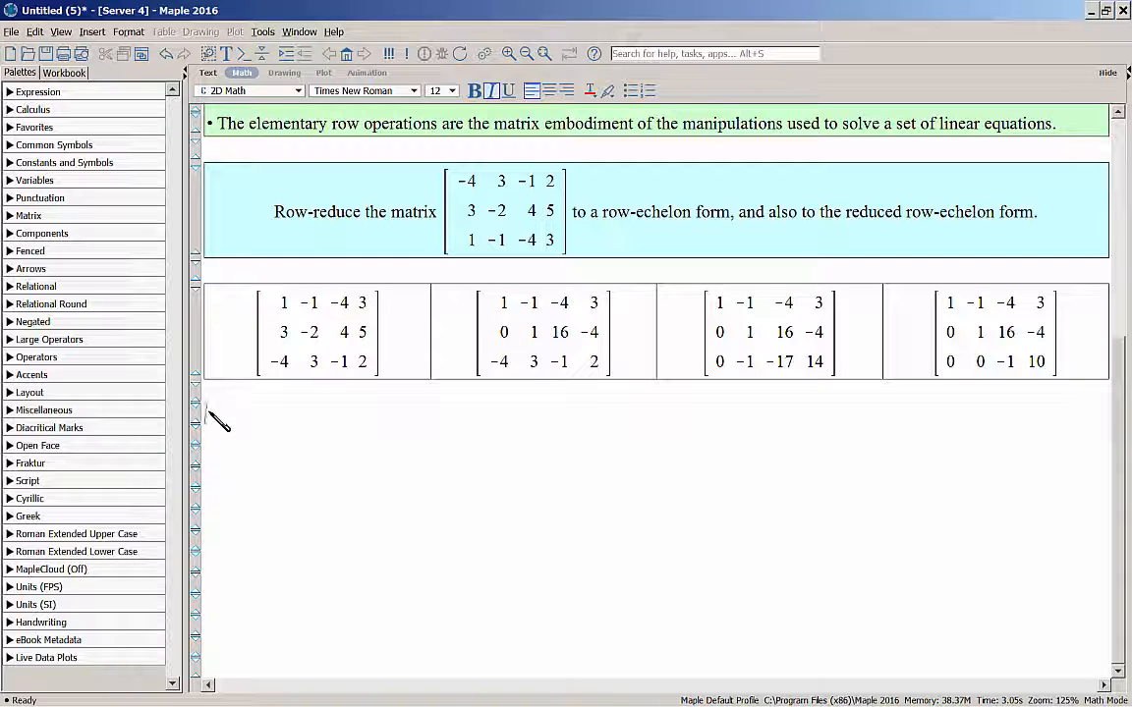
pyautogui.write('q1 := x - y - 4 z = 3; q2 := 3 x - 2 y + 4 z = 5; q3 := -4 x + 3 y - z = 2')
pyautogui.scroll(-2, 417, 472)
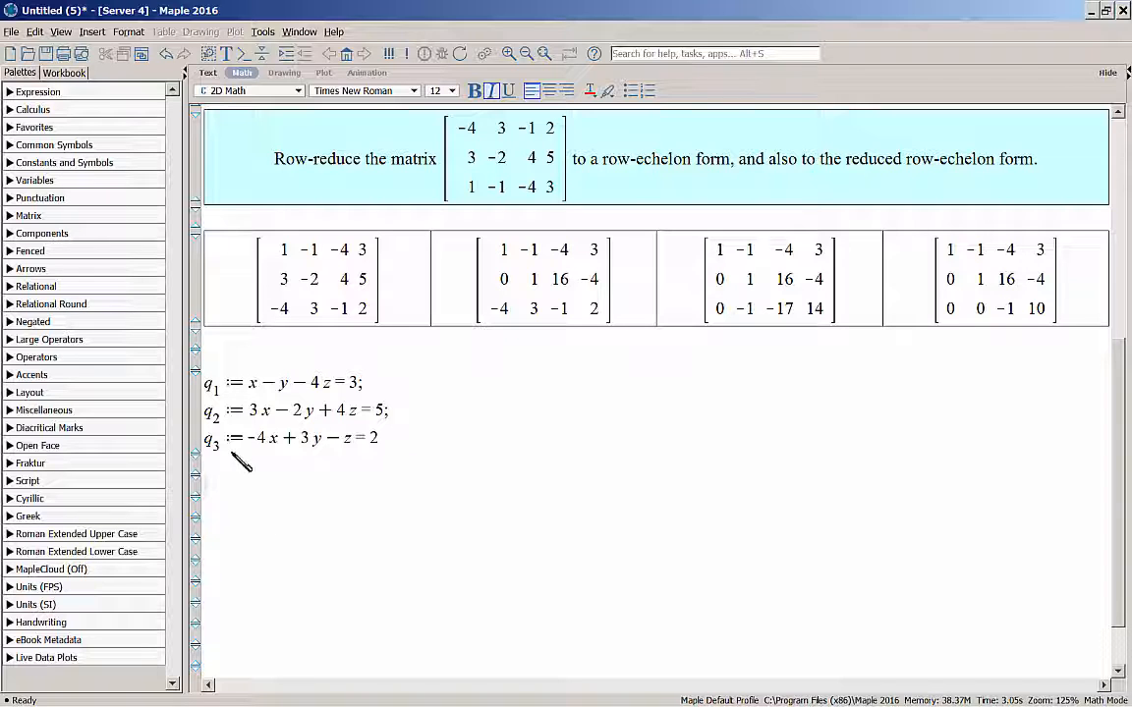
pyautogui.click(299, 439)
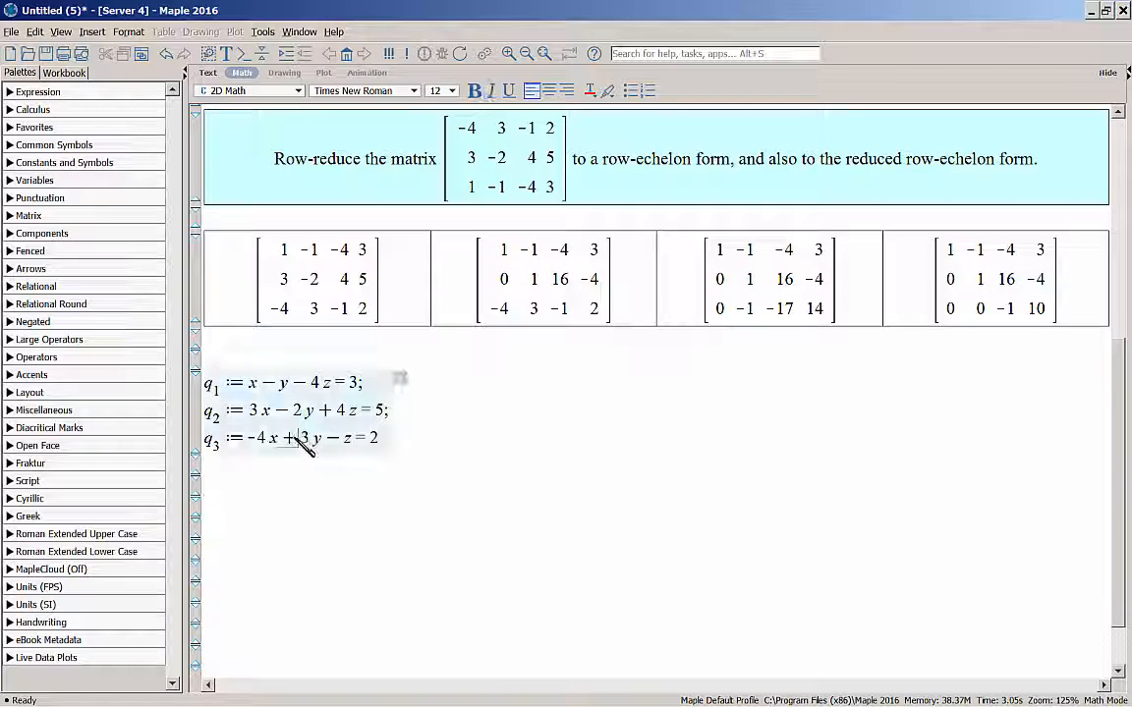
pyautogui.press('Return')
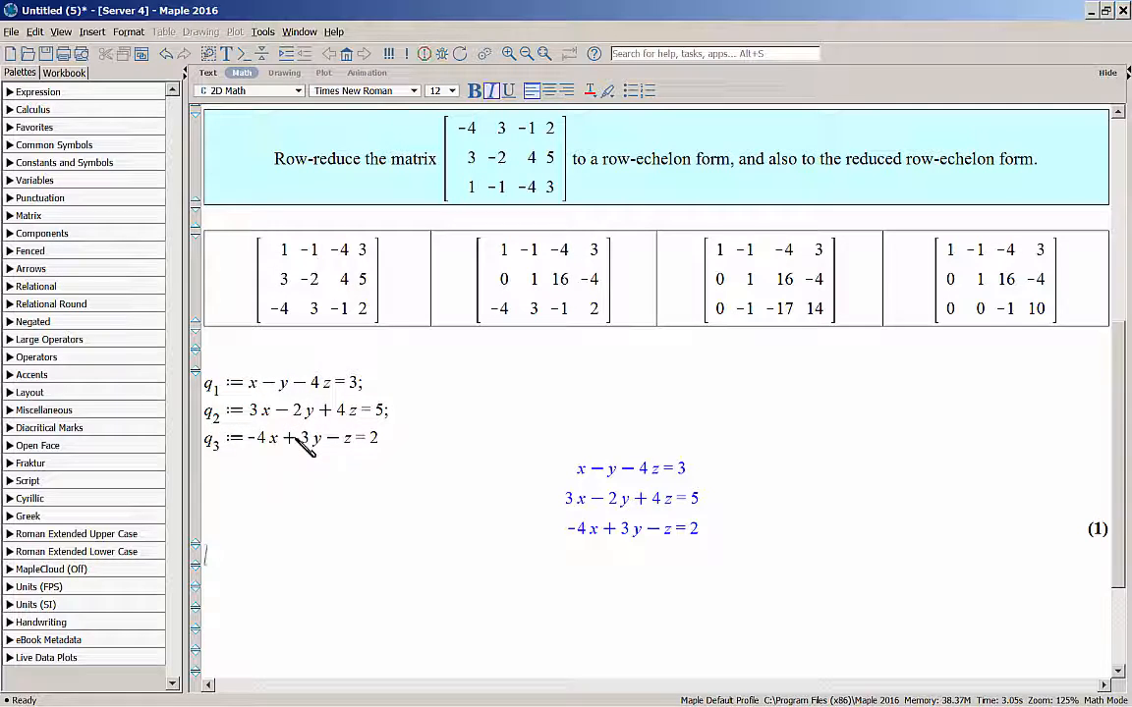
# Define q_4 := -3 q_1 + q_2 below the three equations and evaluate it
pyautogui.scroll(-3, 304, 447)
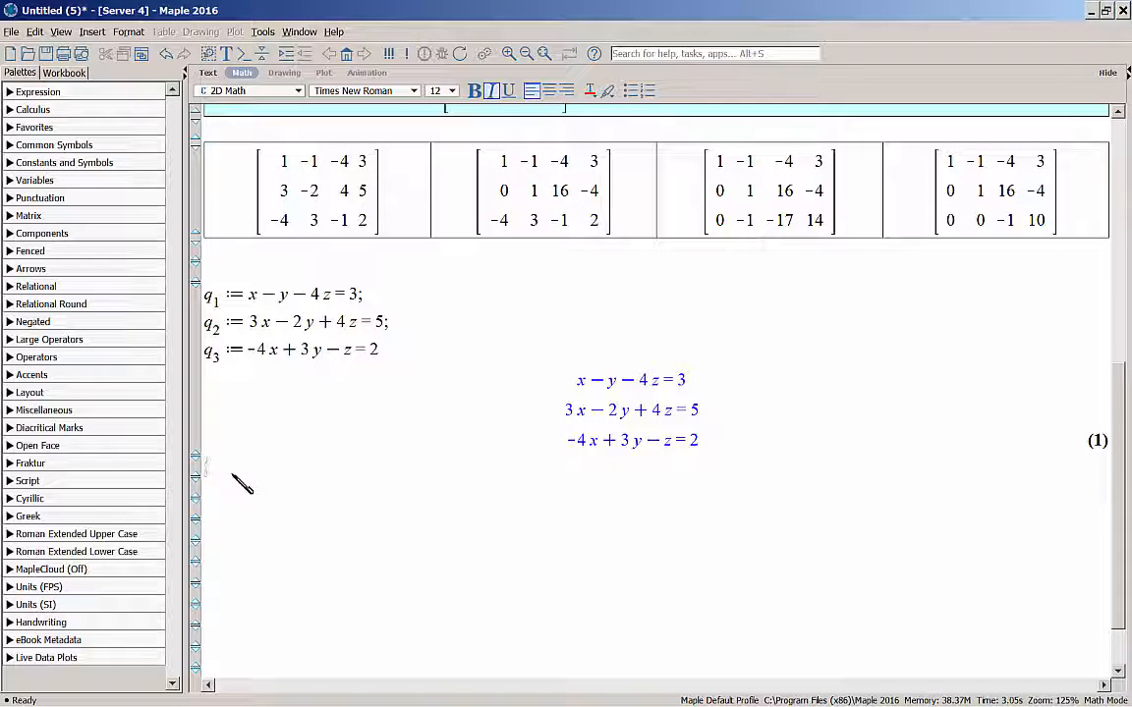
pyautogui.write('q_4 ')
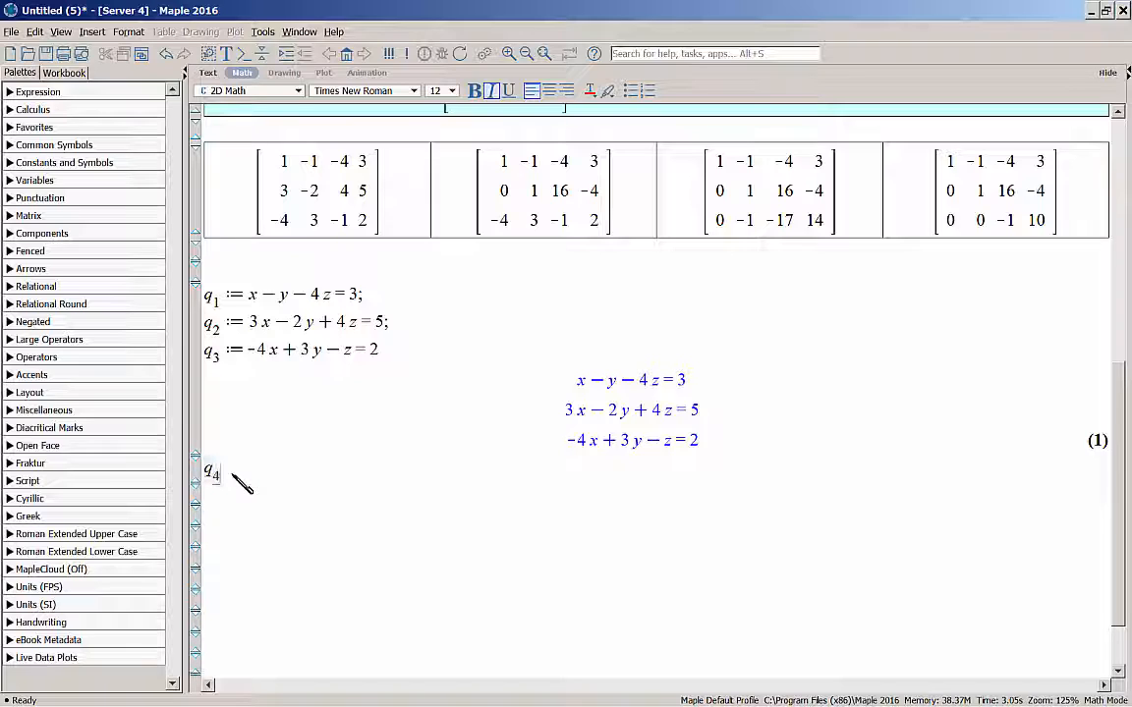
pyautogui.write(':= ')
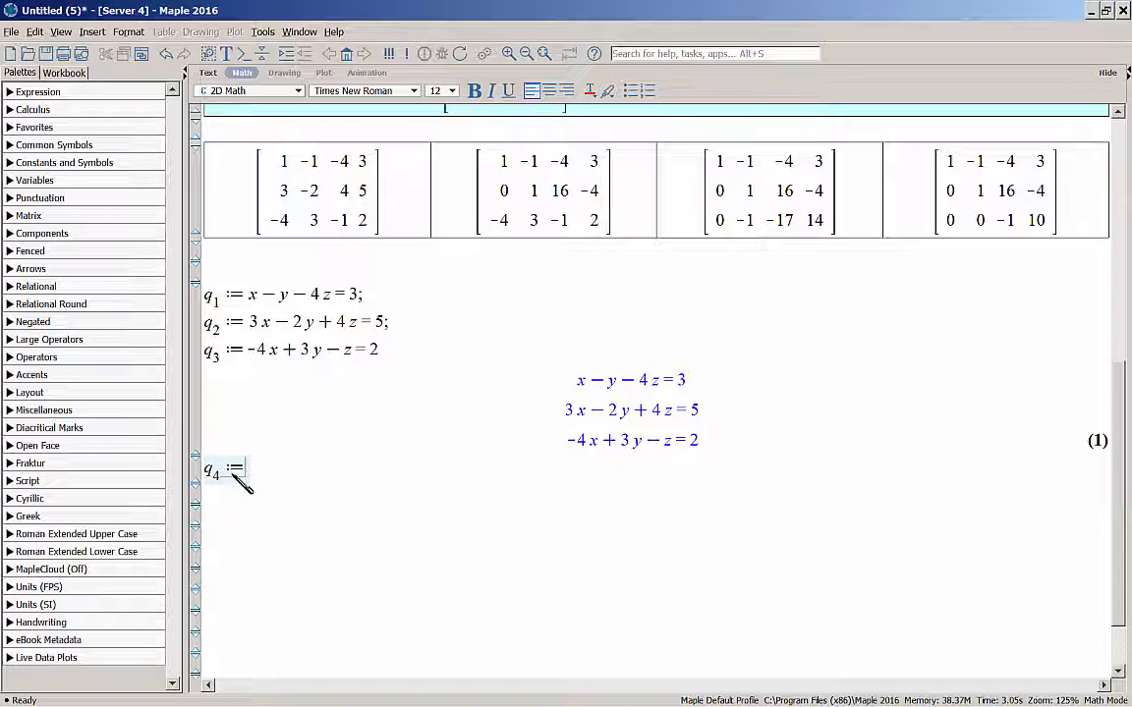
pyautogui.write('-3 q')
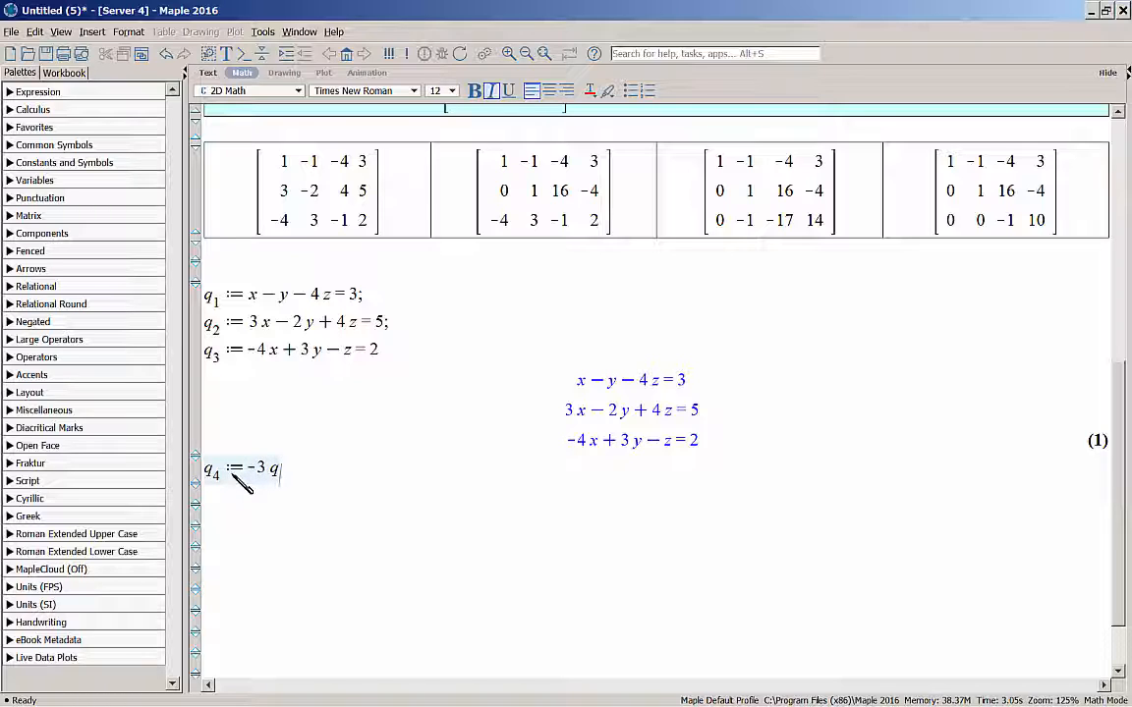
pyautogui.write('_1')
pyautogui.press('Right')
pyautogui.write('+ ')
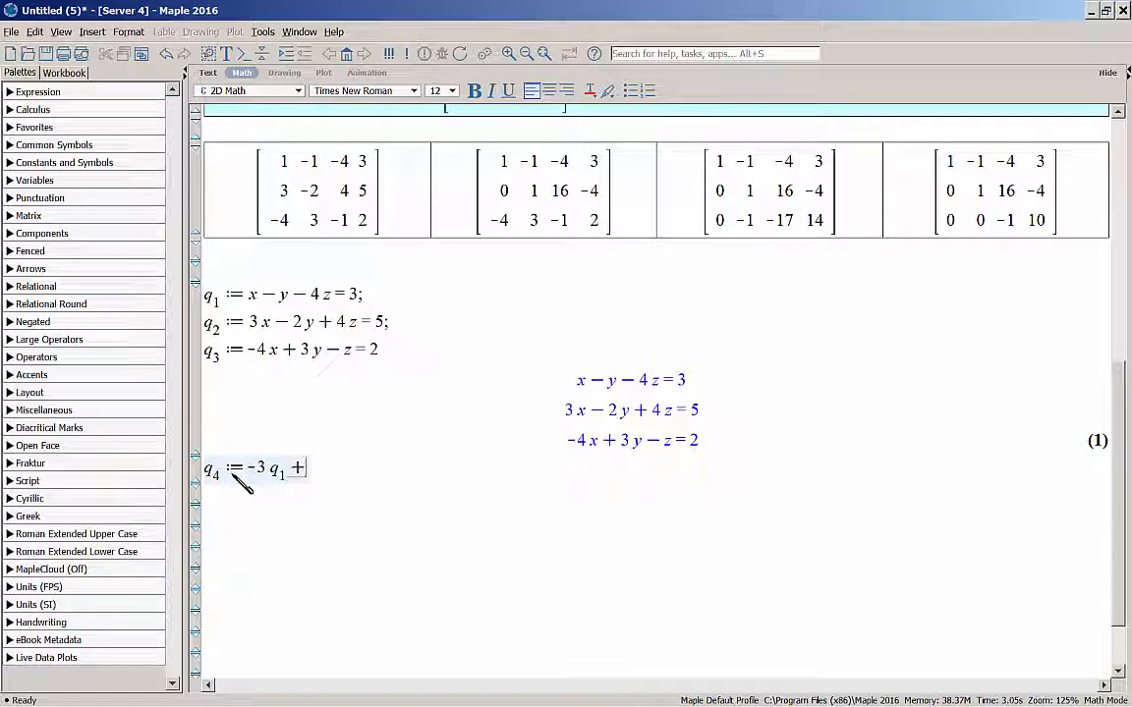
pyautogui.write('q')
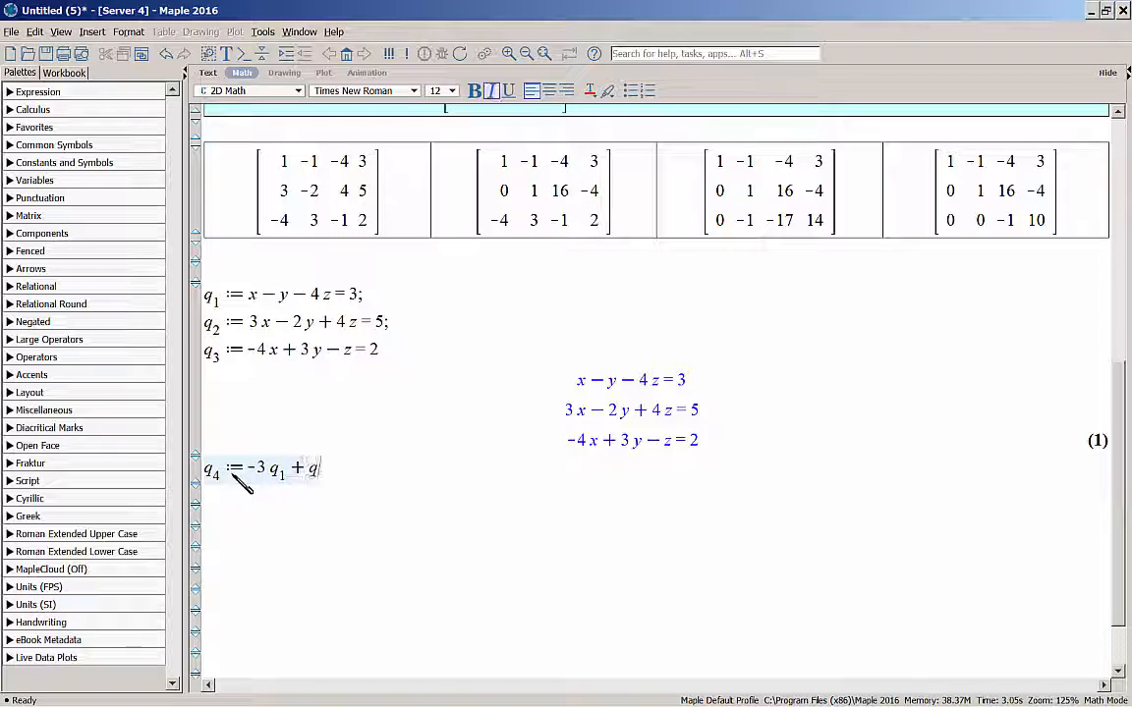
pyautogui.write('_2')
pyautogui.press('Return')
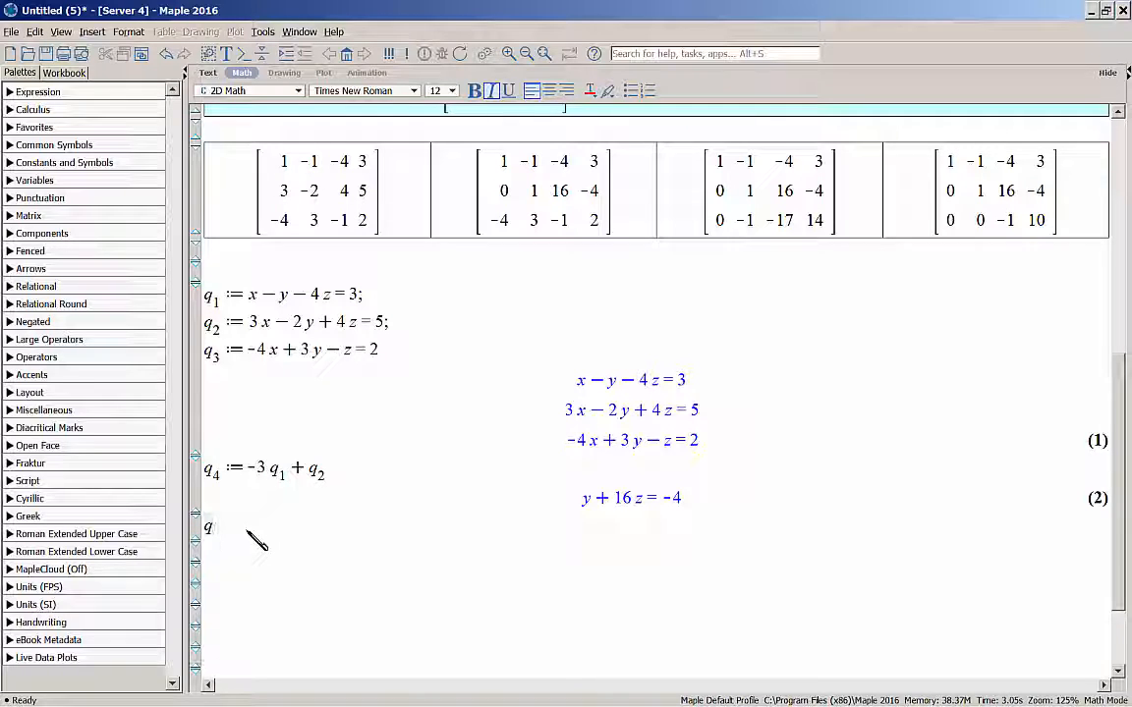
# Define q_5 := 4 q_1 + q_3 below the q_4 result and evaluate it
pyautogui.write('_5')
pyautogui.press('Right')
pyautogui.write(':= ')
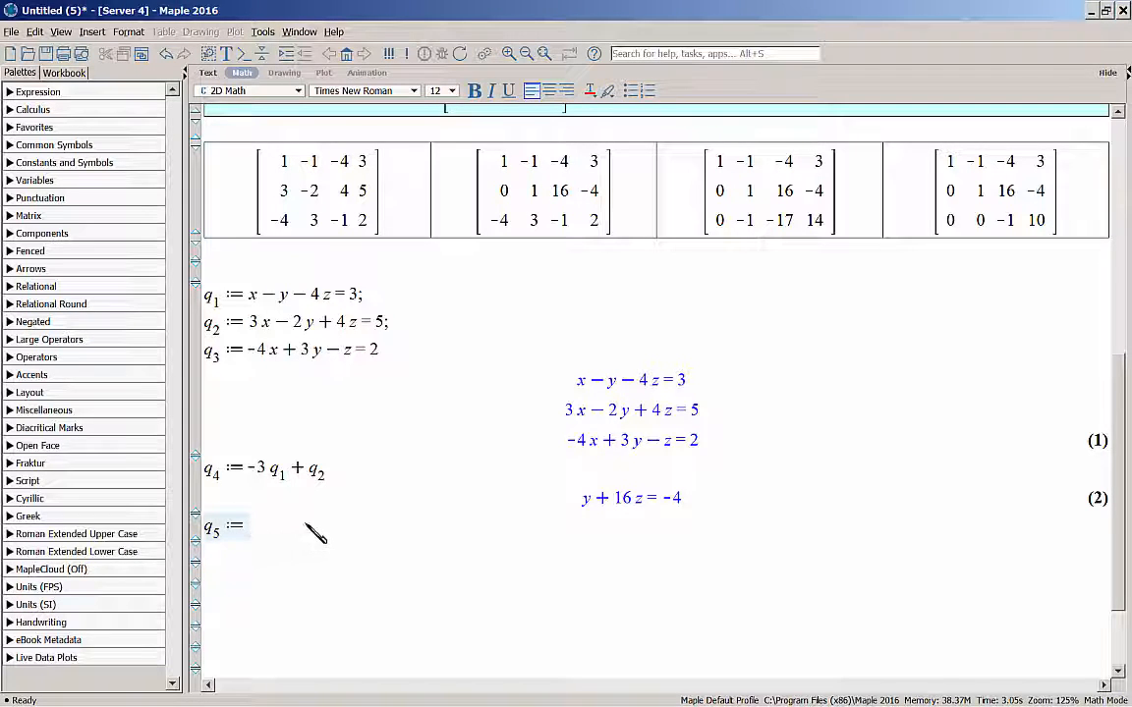
pyautogui.write('4 q')
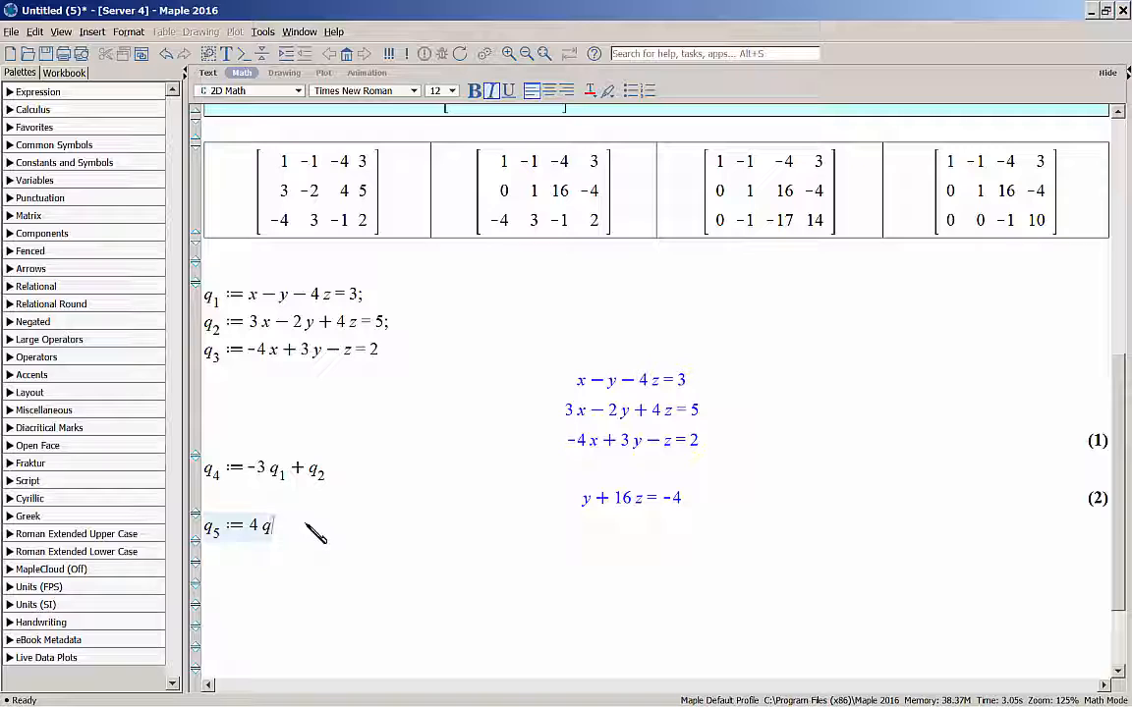
pyautogui.write('_1 + ')
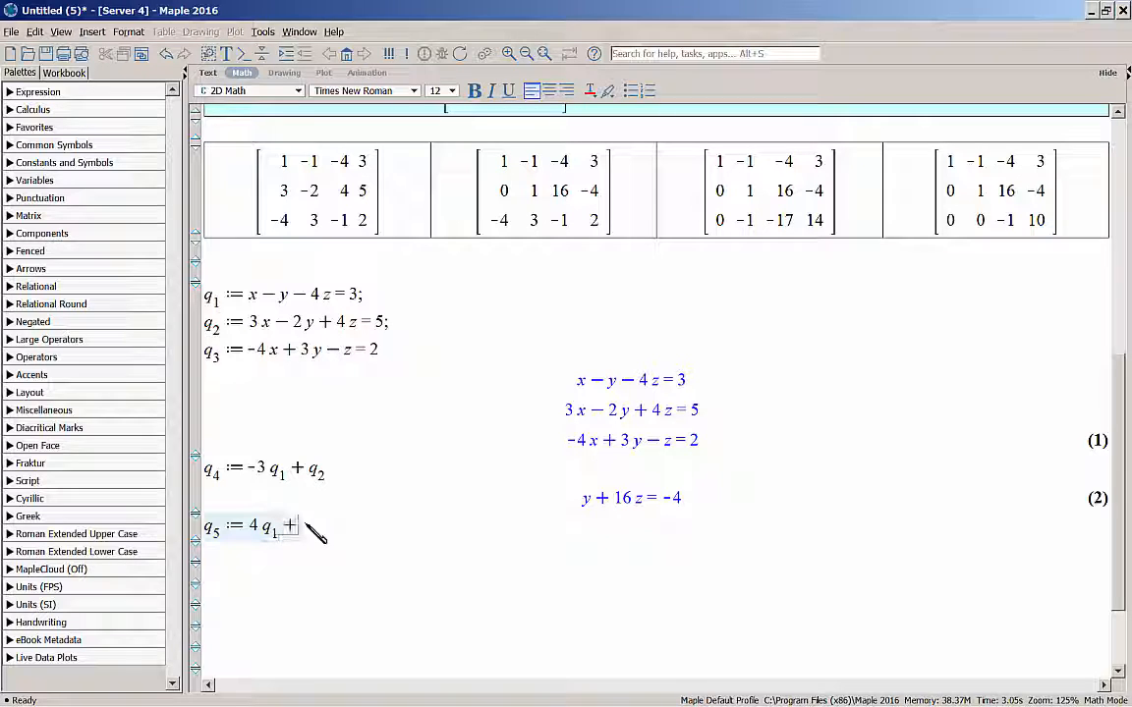
pyautogui.write('q')
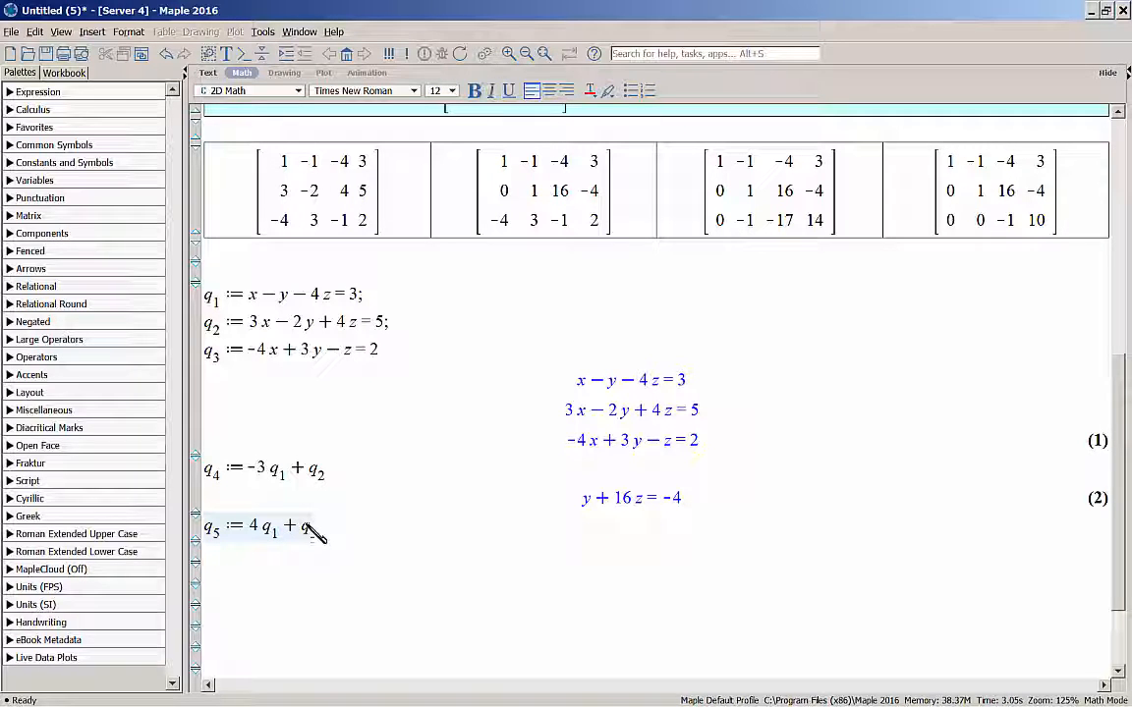
pyautogui.press('Return')
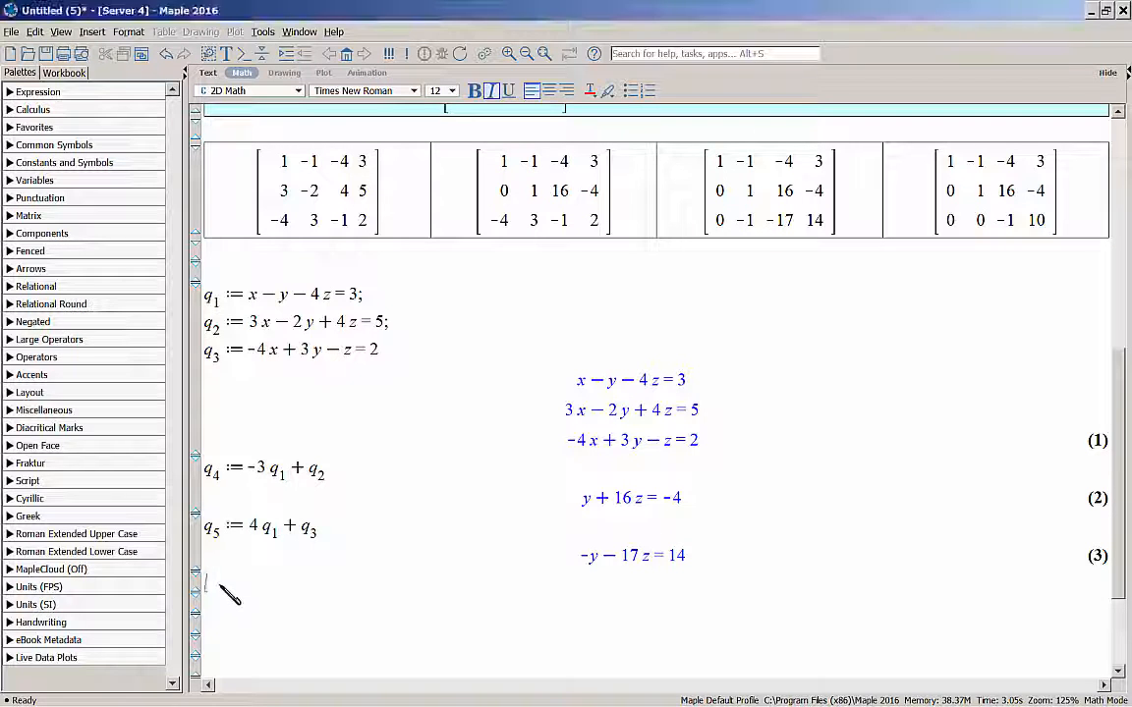
# Display the current system by evaluating q_1; q_4; q_5 below the q_5 result
pyautogui.write('q1; q4; q5')
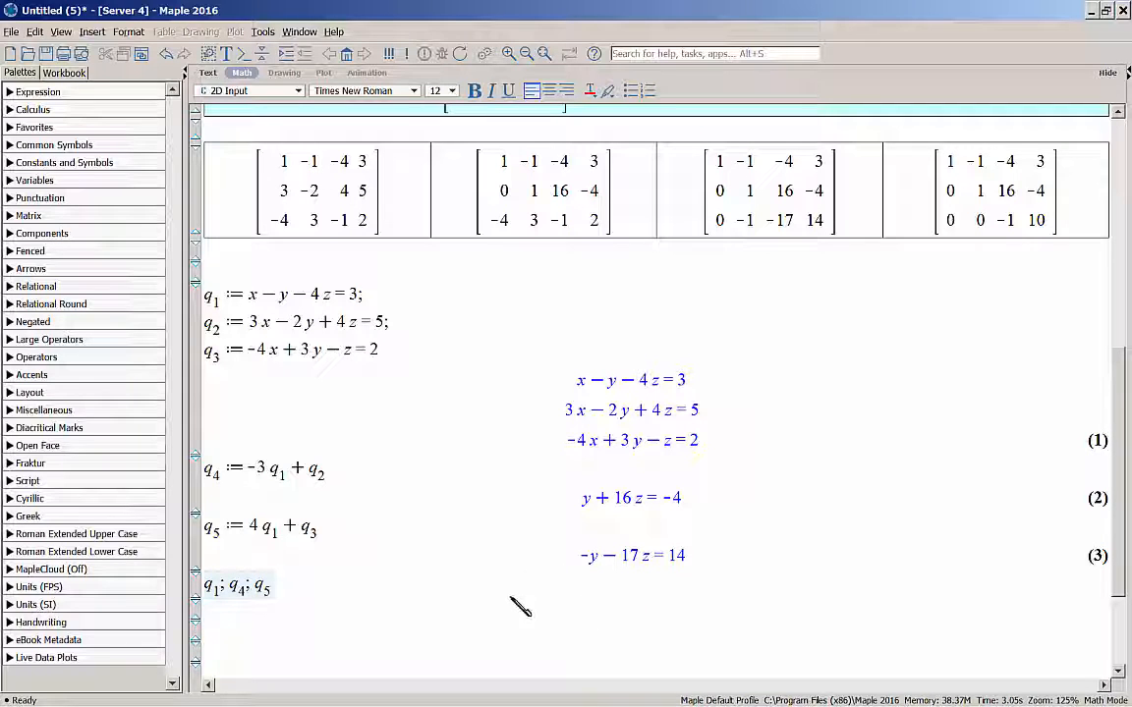
pyautogui.press('Return')
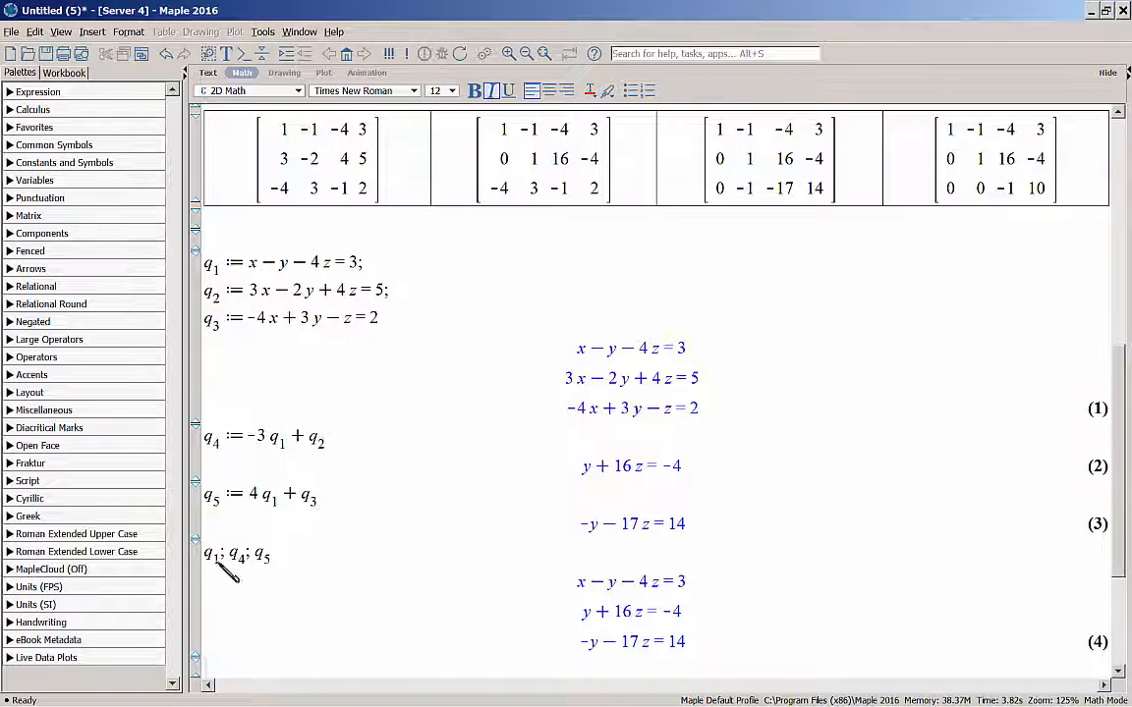
# Evaluate q_4 + q_5 below the listed system and compare the result with the last row of the fourth matrix
pyautogui.scroll(-2, 494, 608)
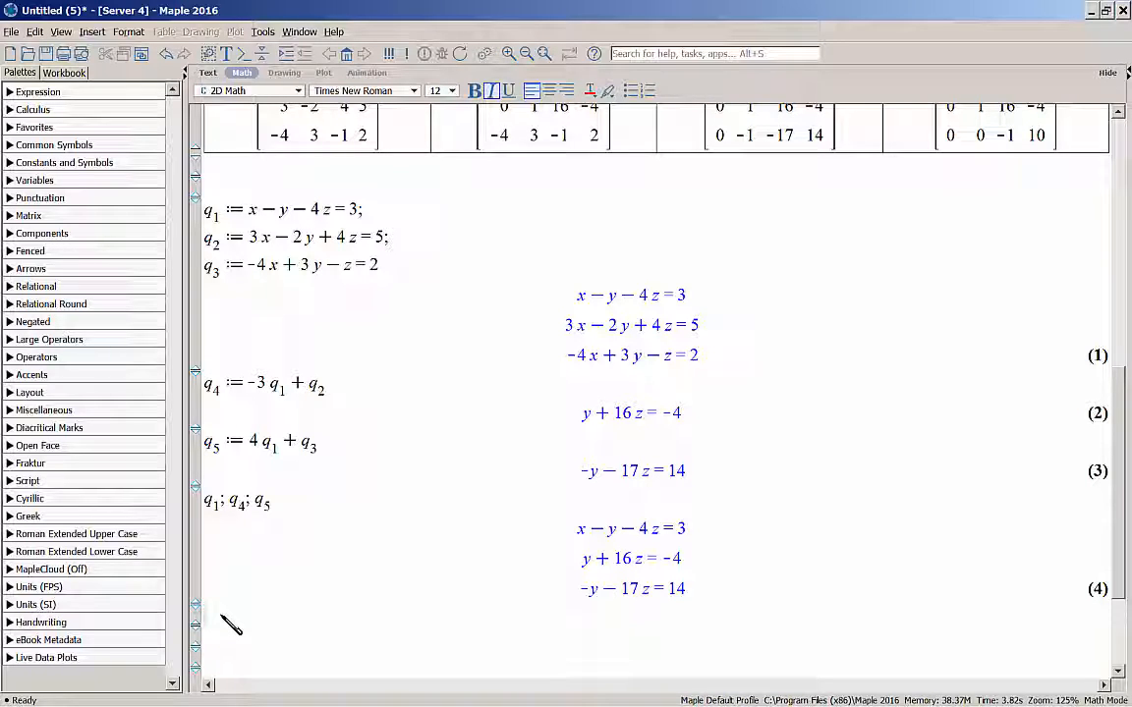
pyautogui.write('q[4')
pyautogui.press('Right')
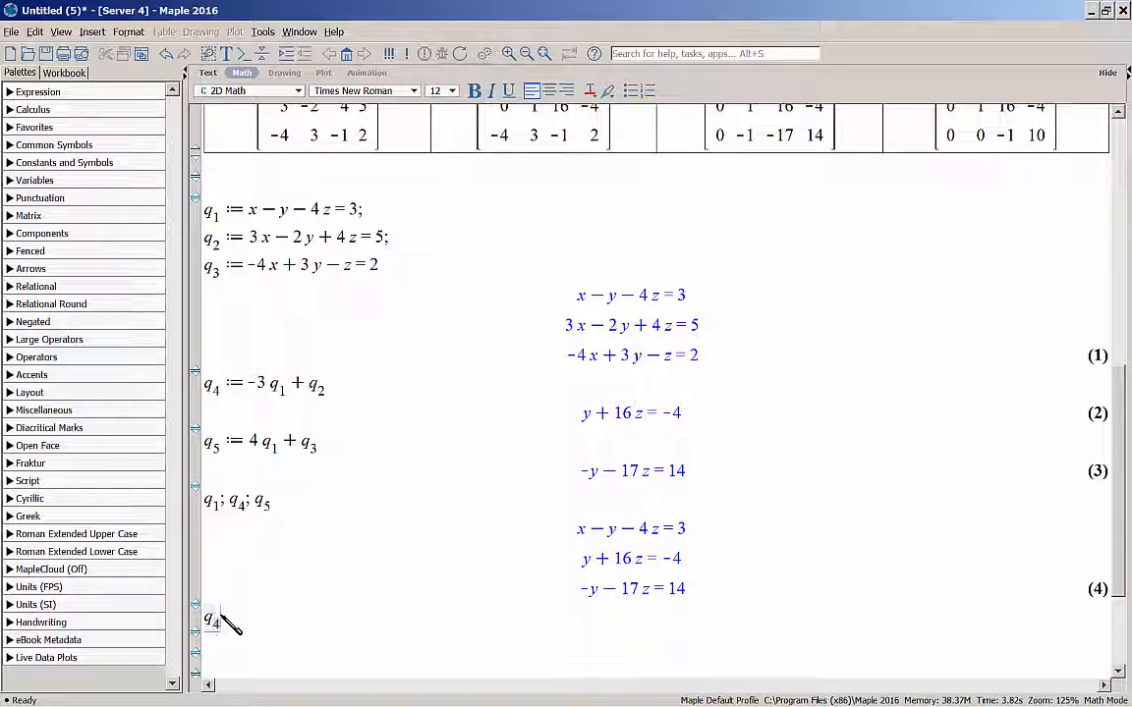
pyautogui.write('+ q')
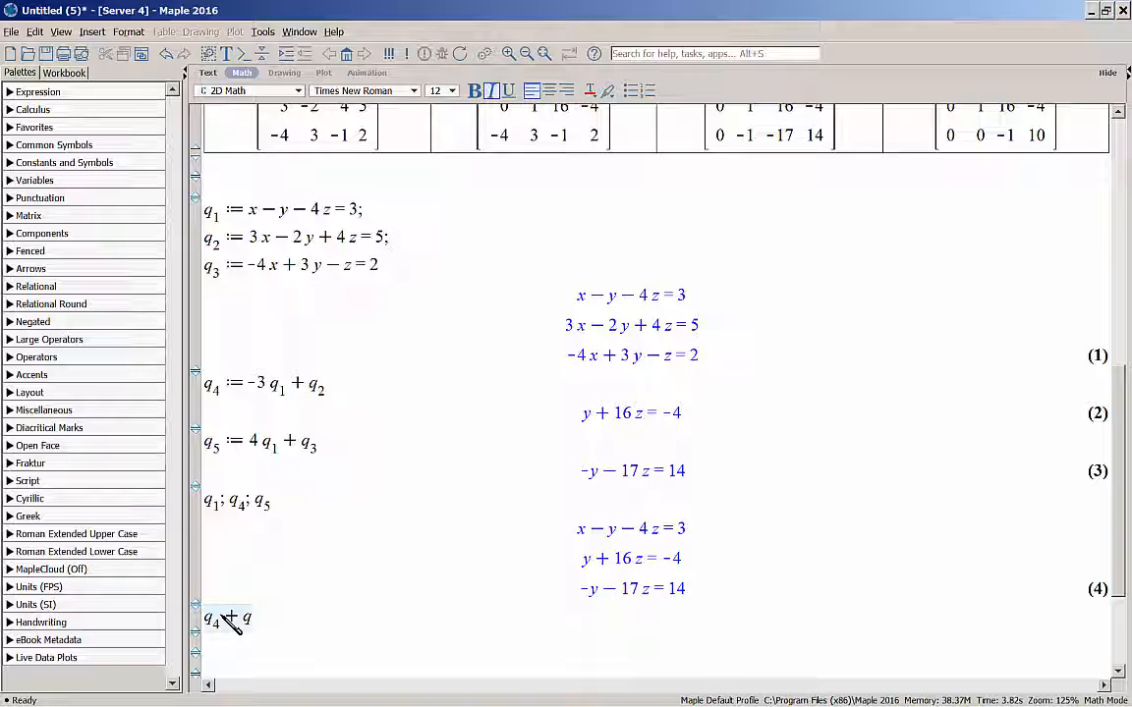
pyautogui.write('_5')
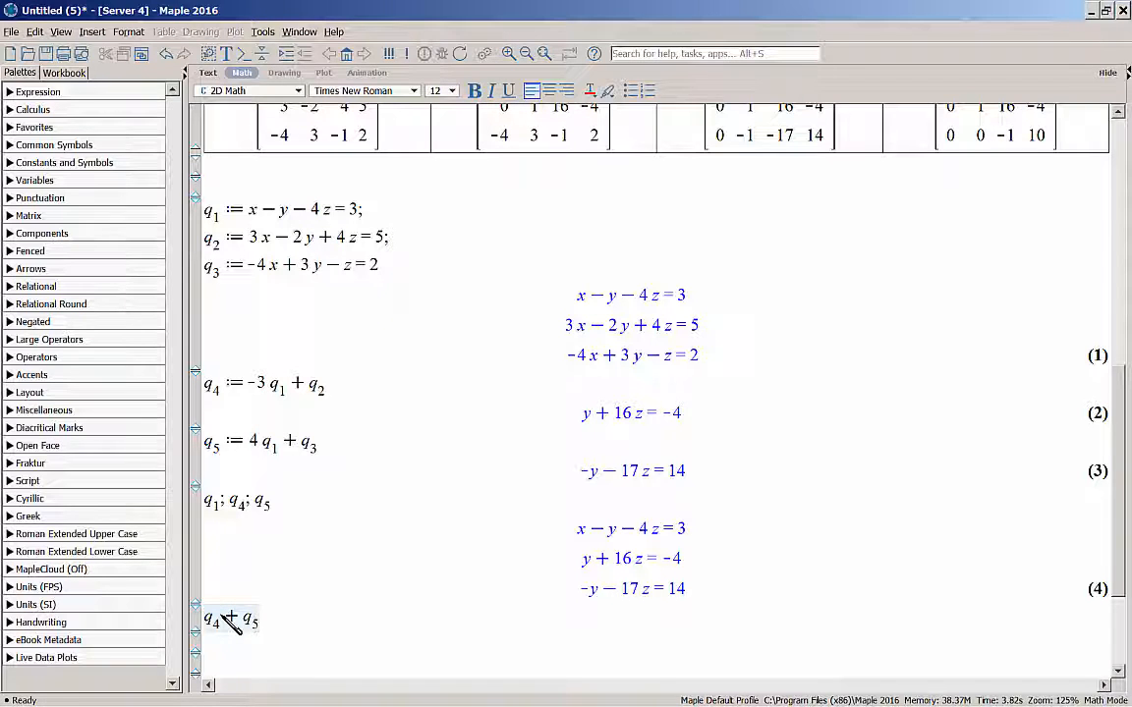
pyautogui.press('Return')
pyautogui.scroll(1, 920, 474)
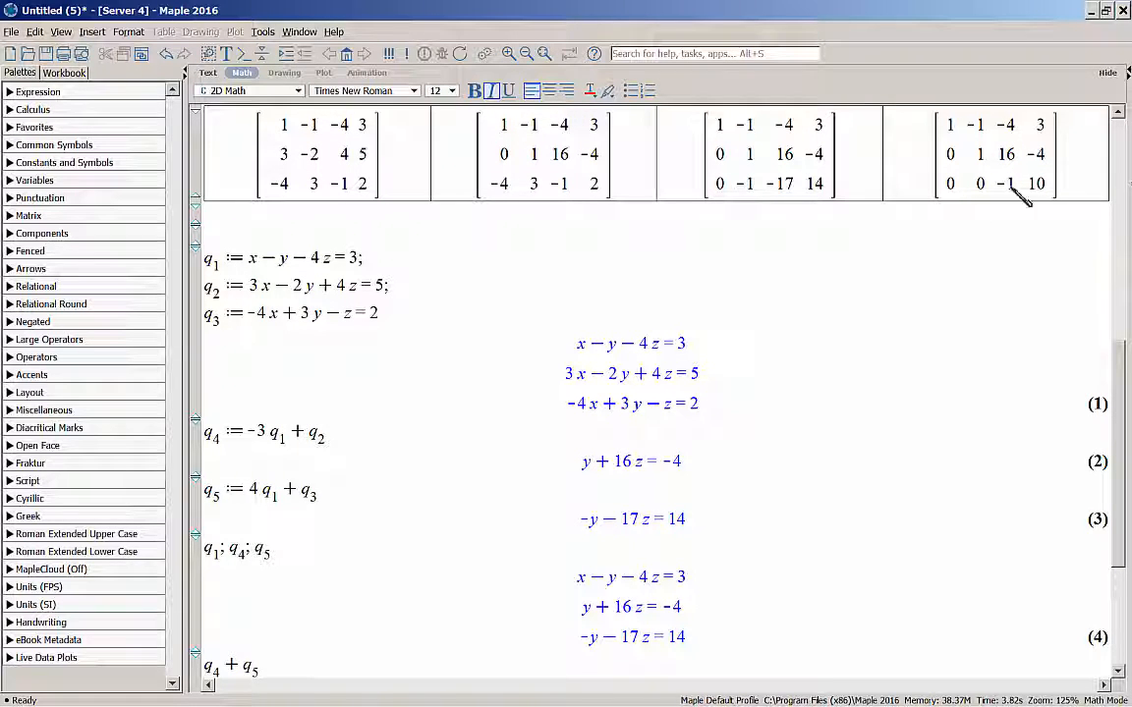
pyautogui.scroll(-1, 917, 473)
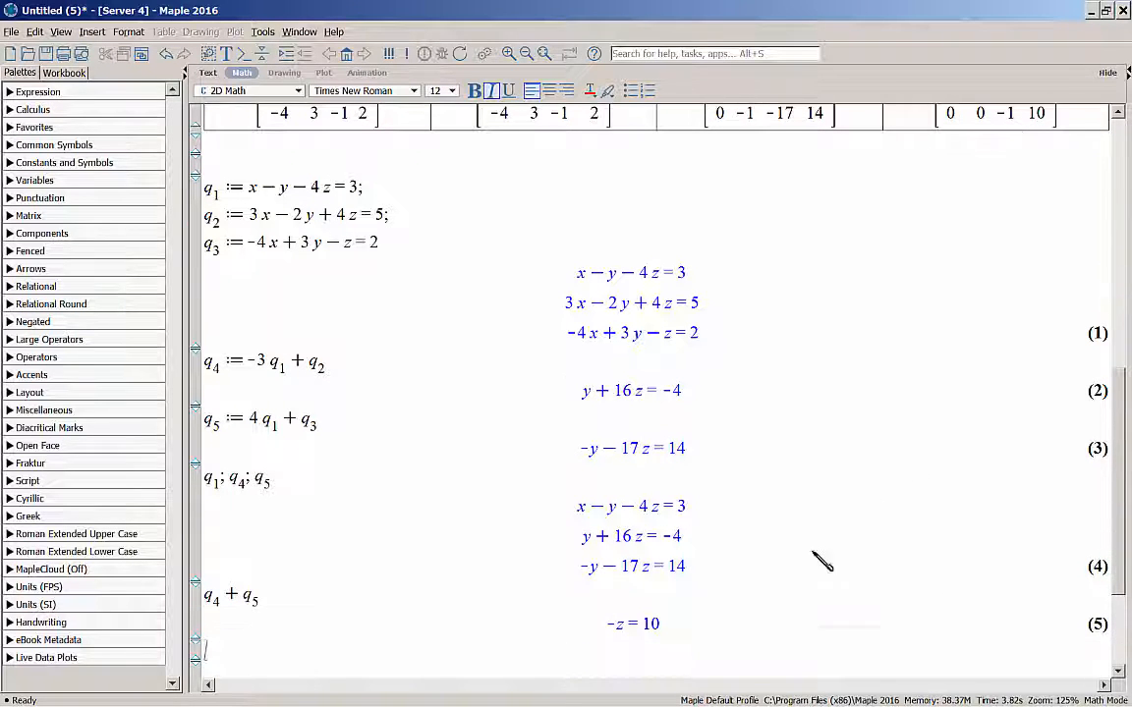
pyautogui.scroll(1, 919, 247)
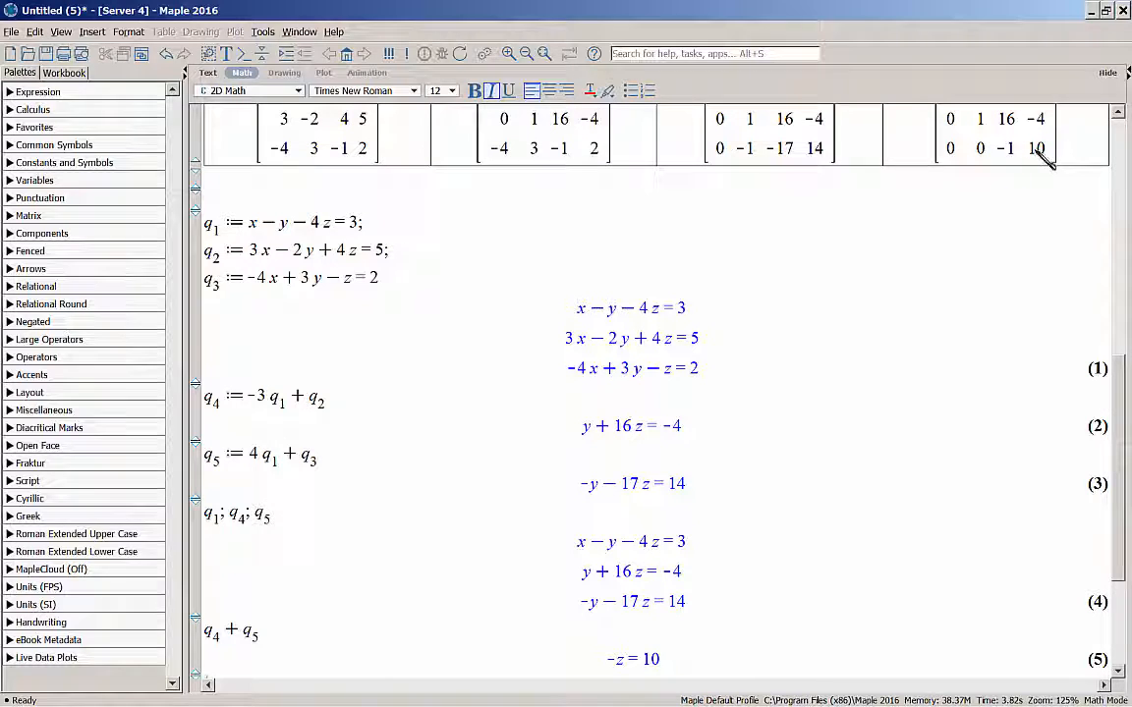
pyautogui.scroll(-1, 845, 491)
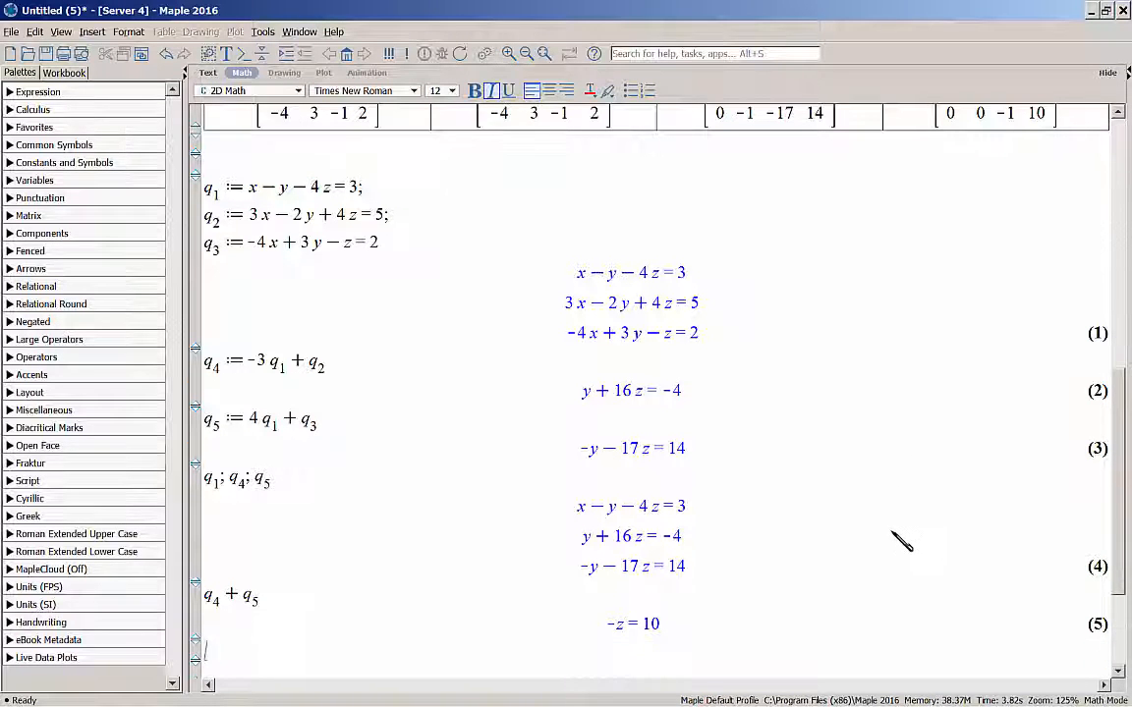
pyautogui.scroll(6, 870, 541)
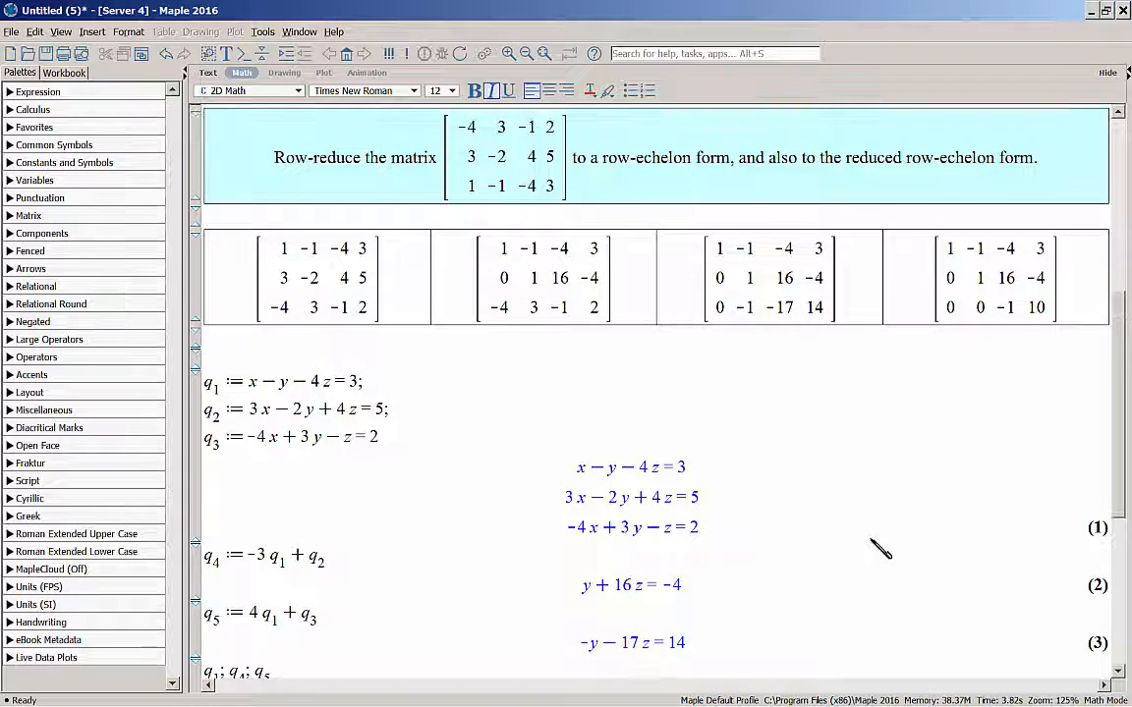